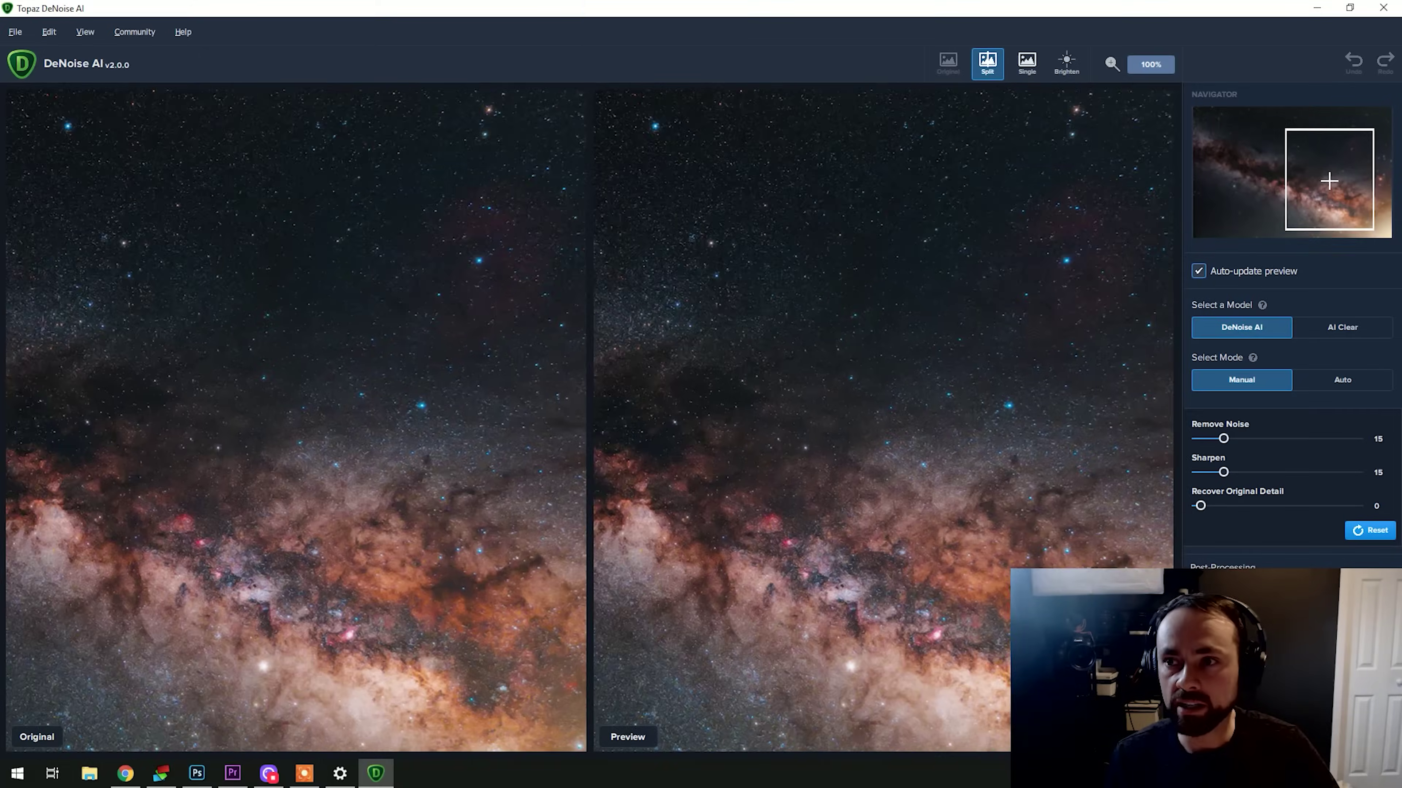
Switch the processing mode for the nebula image to Manual.
{"action": "left_click_drag", "start_coordinate": [1276, 145], "coordinate": [1280, 159]}
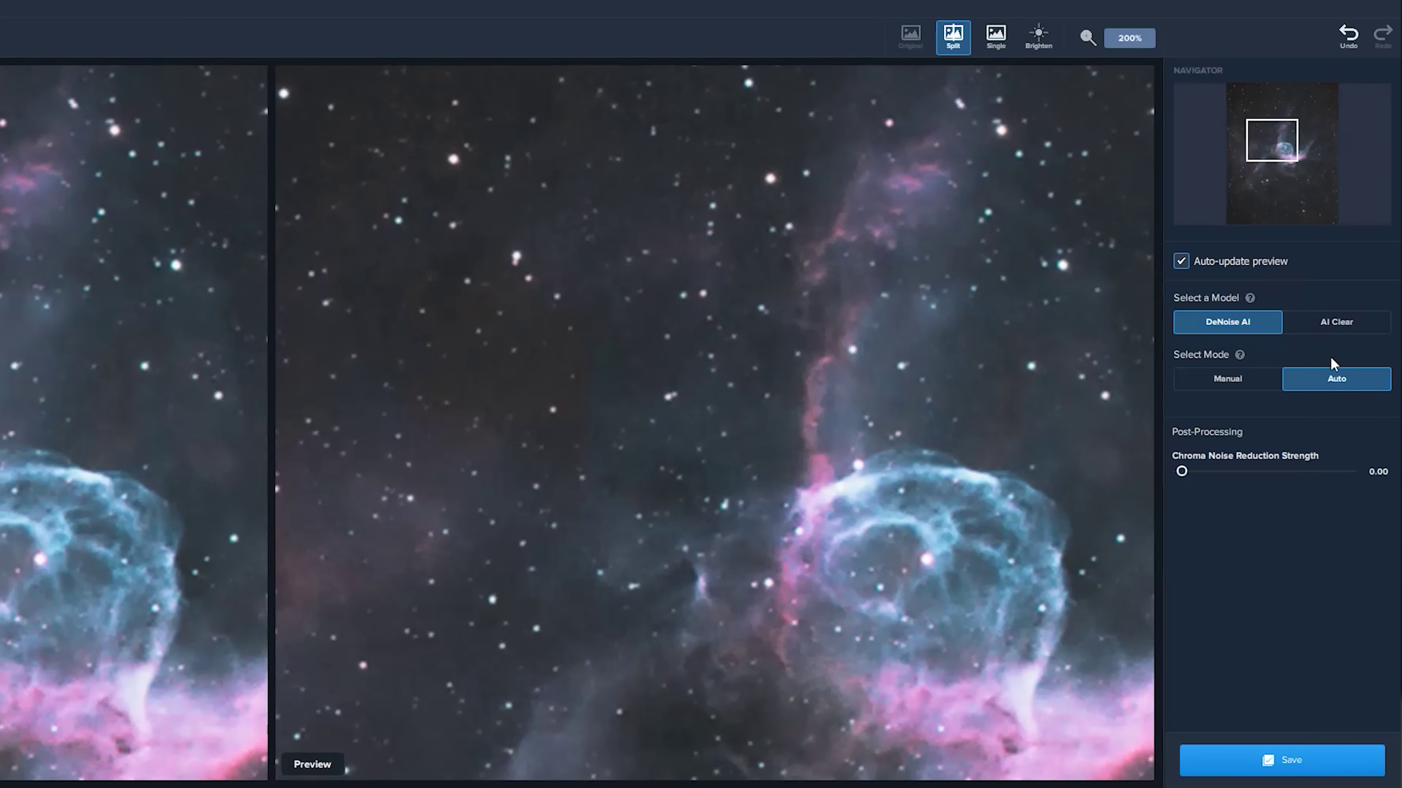
{"action": "left_click", "coordinate": [1221, 378]}
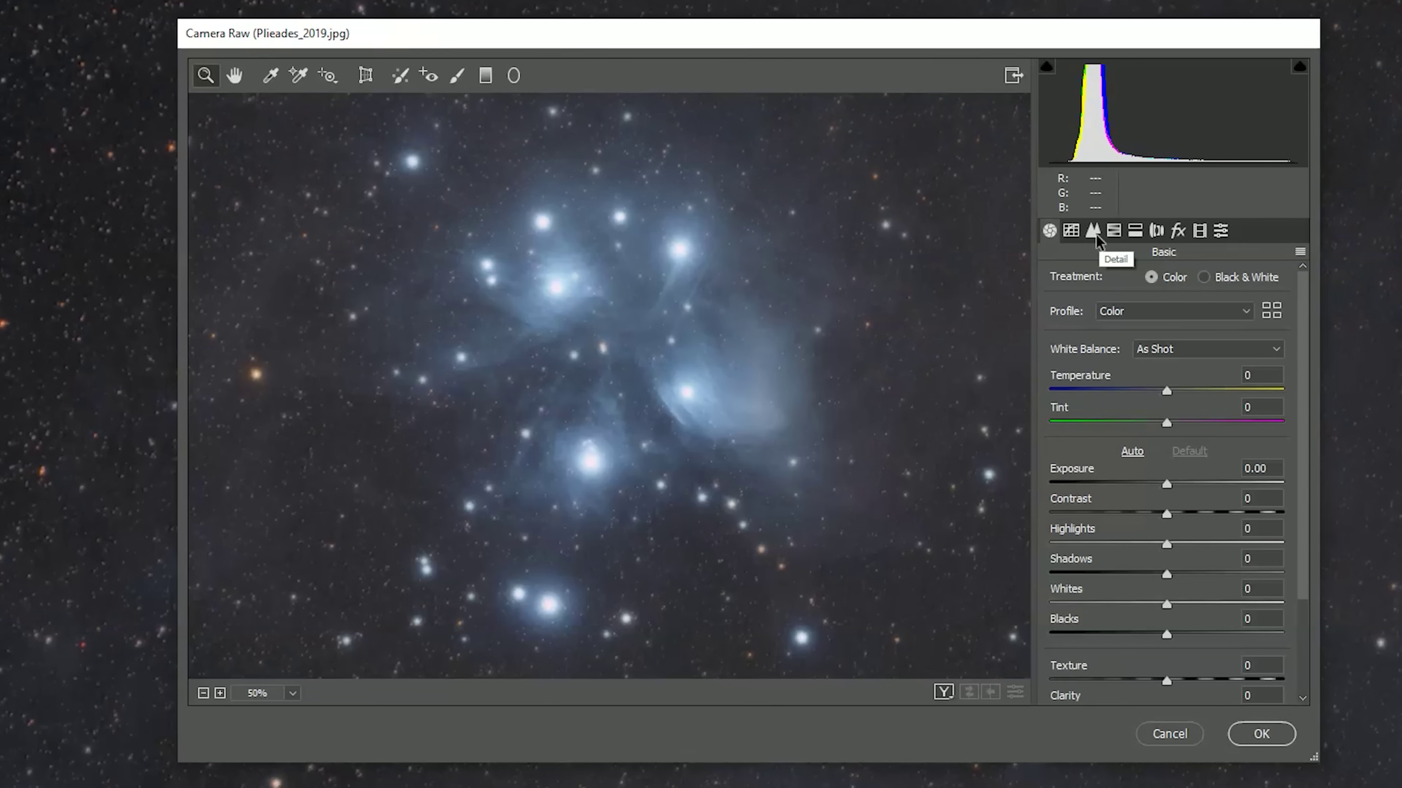
Reduce noise in the Pleiades image with Camera Raw's Detail settings, using luminance about 25, luminance contrast 7 and some sharpening masking.
{"action": "left_click", "coordinate": [1095, 233]}
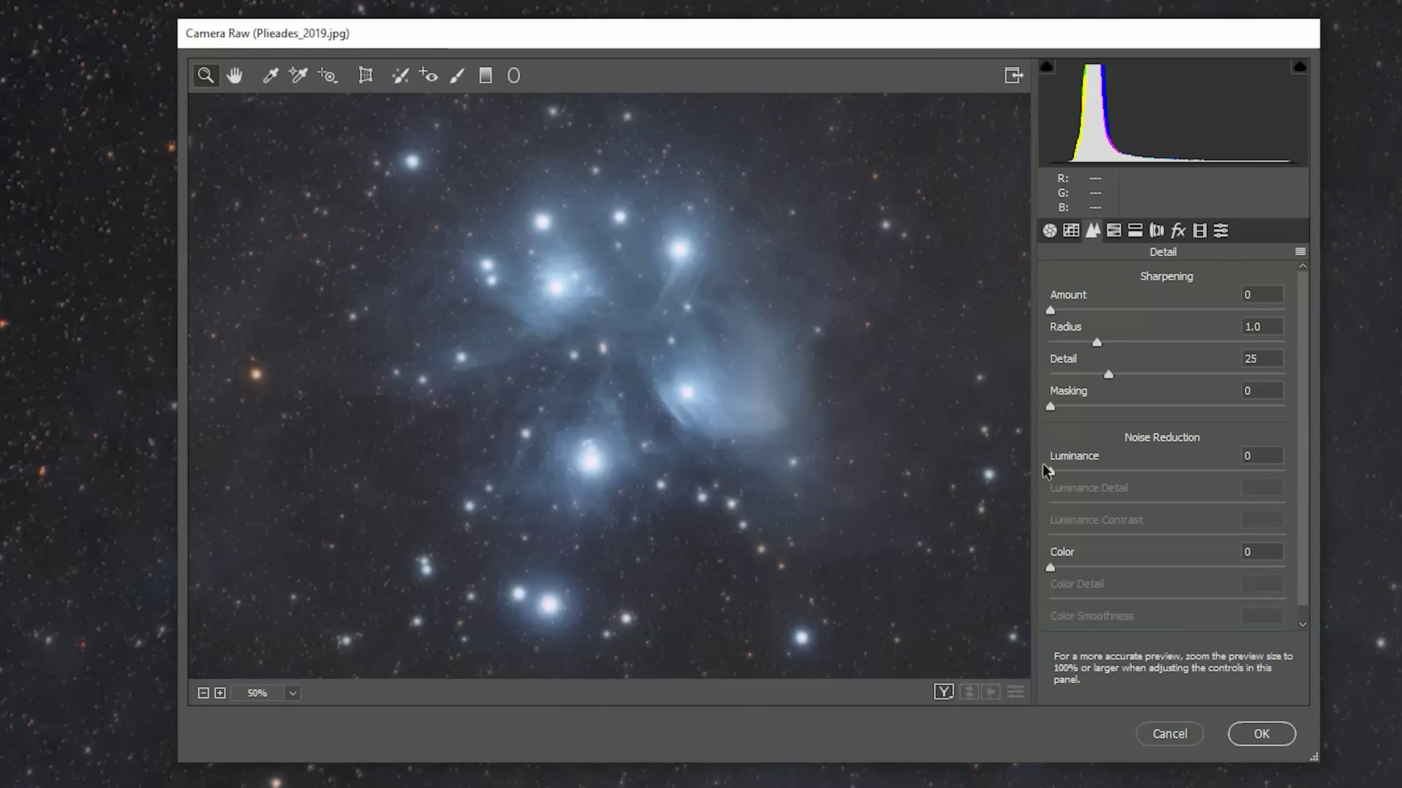
{"action": "left_click_drag", "start_coordinate": [1051, 472], "coordinate": [1107, 473]}
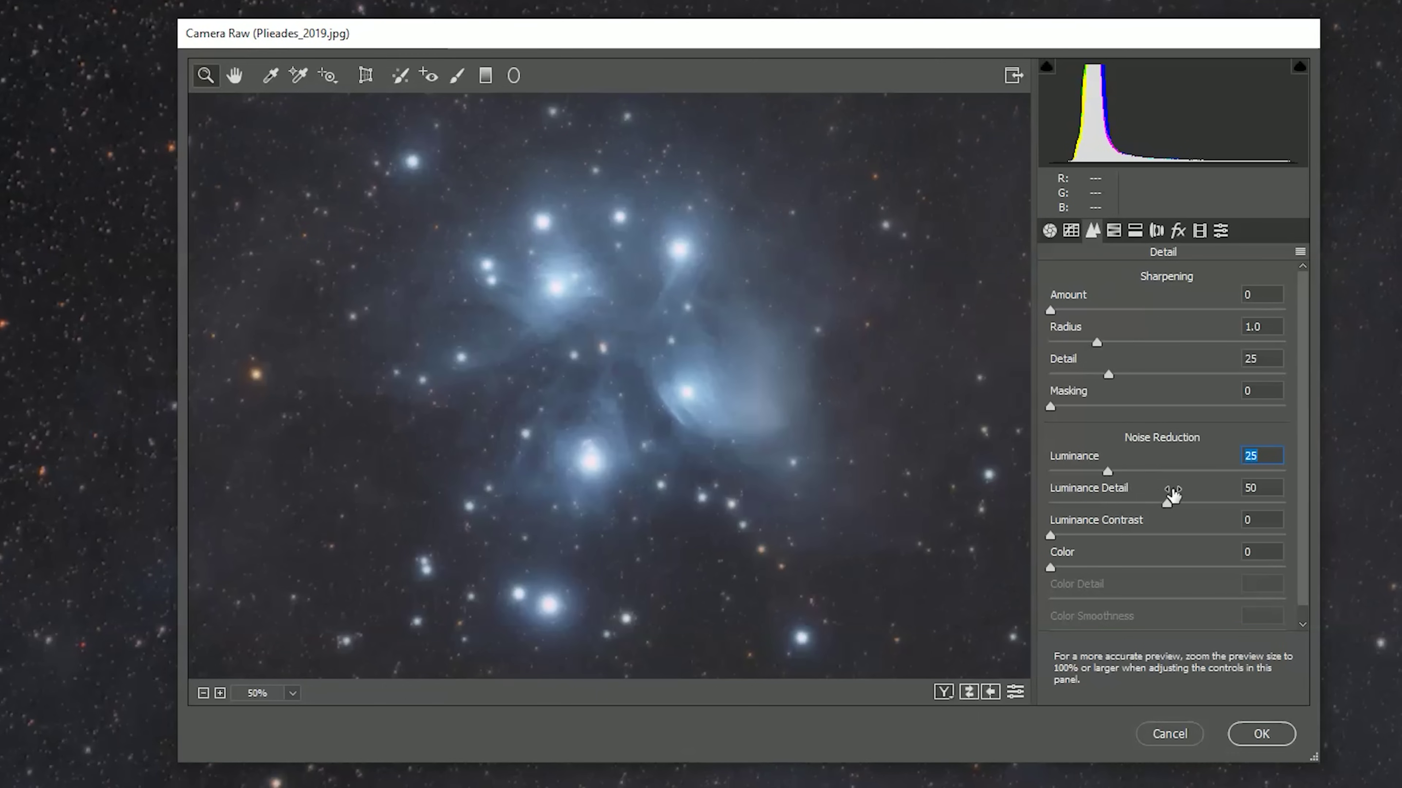
{"action": "left_click", "coordinate": [1066, 536]}
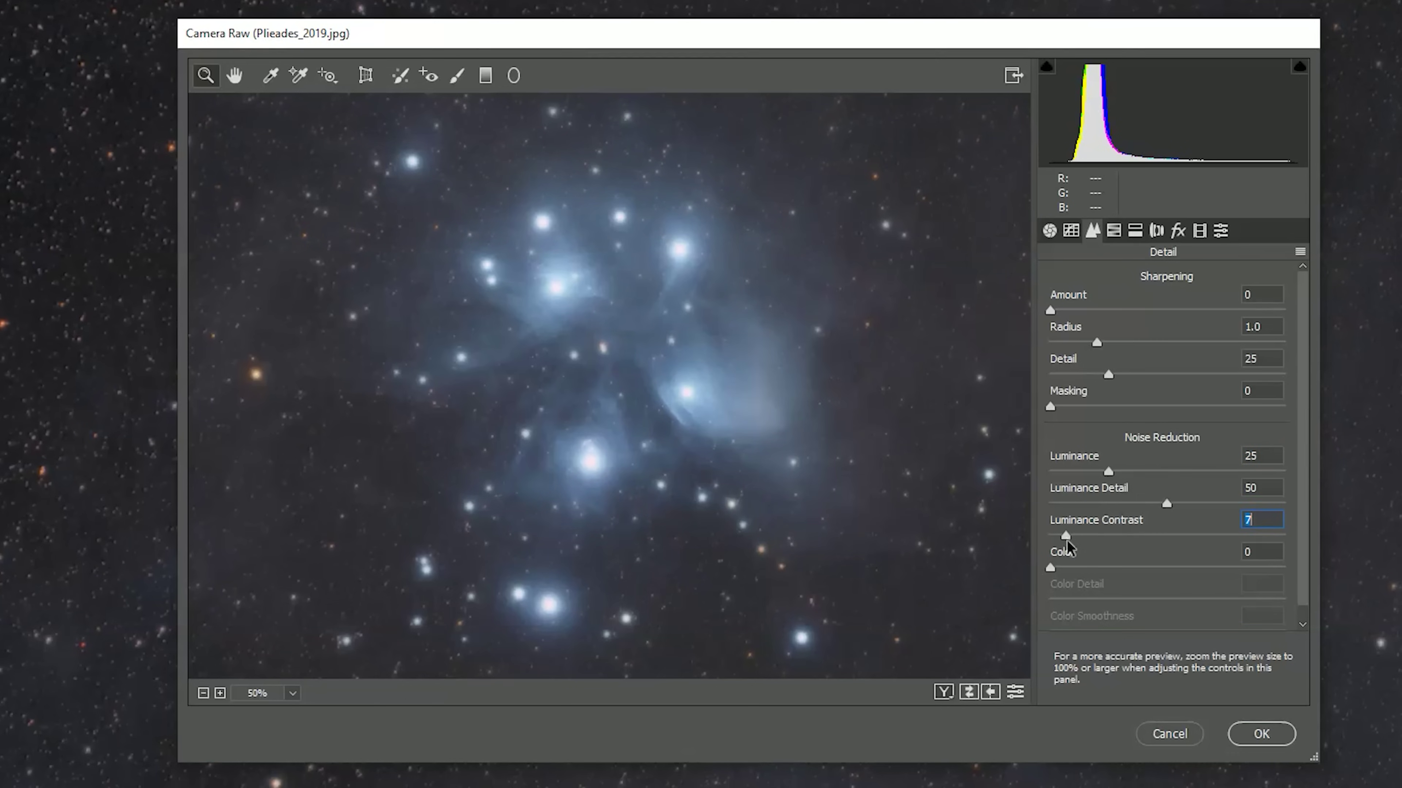
{"action": "left_click_drag", "start_coordinate": [1051, 407], "coordinate": [1083, 407]}
{"action": "left_click_drag", "start_coordinate": [1107, 472], "coordinate": [1098, 473]}
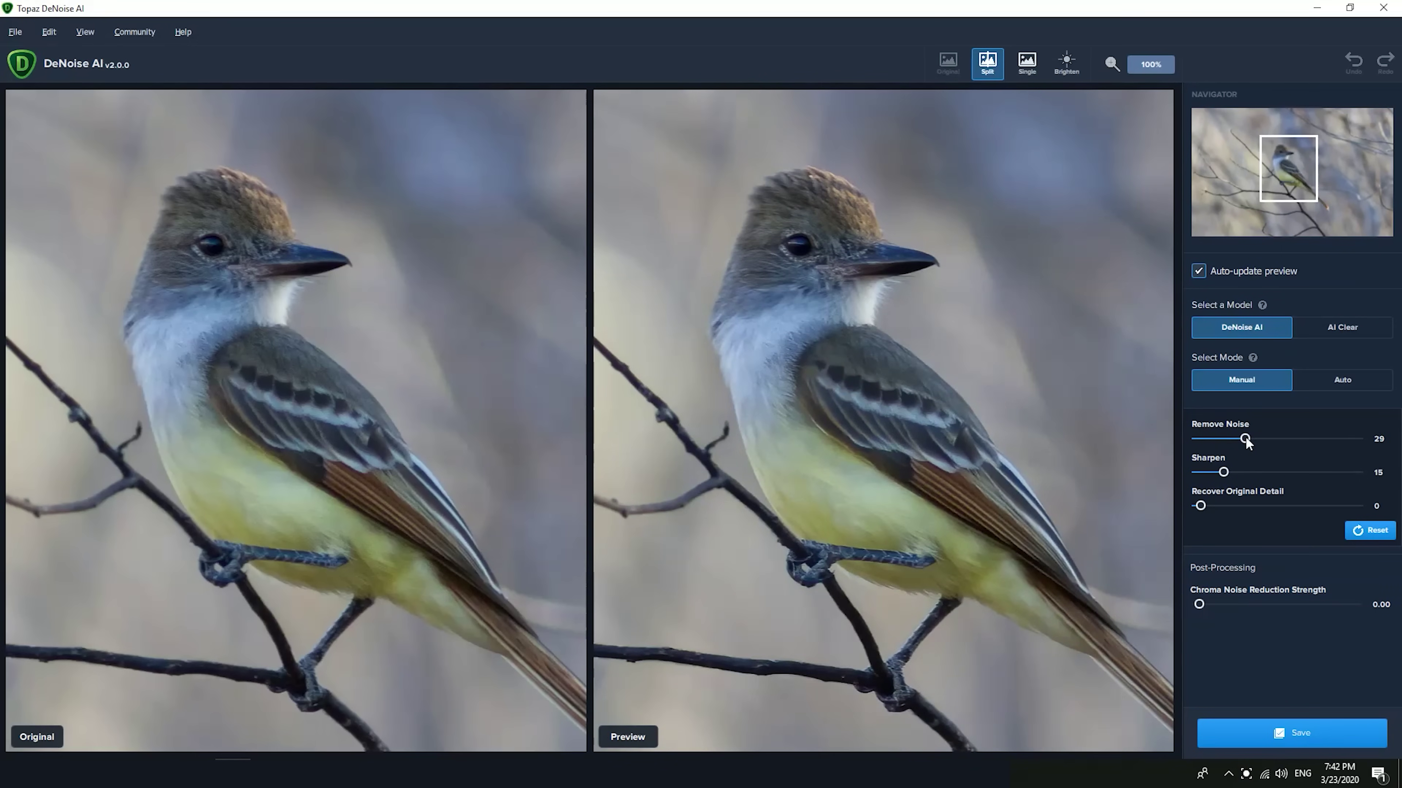
Set Remove Noise to 29 for the bird photo in Topaz DeNoise AI.
{"action": "left_click", "coordinate": [1245, 439]}
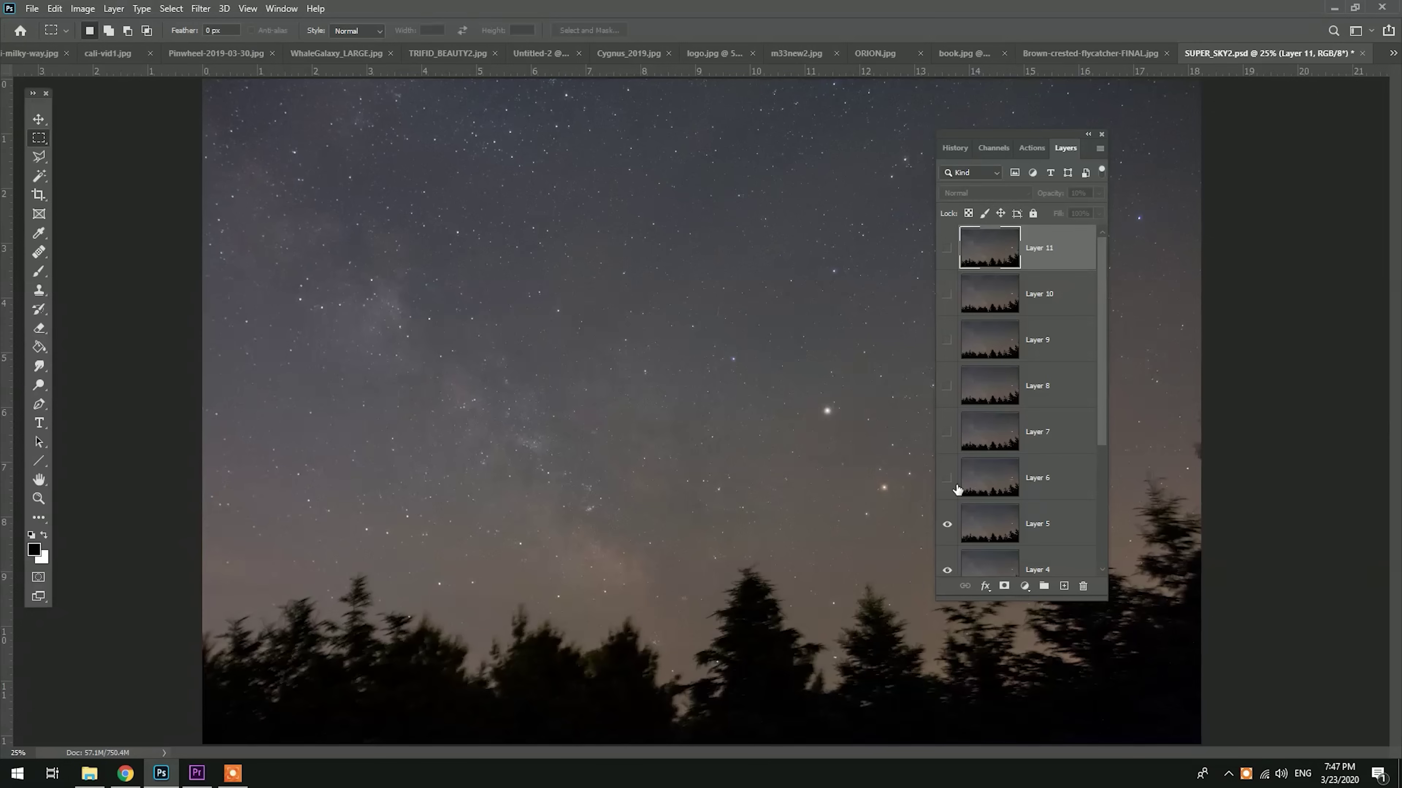
Switch to Photoshop and make Layers 7 through 10 of SUPER_SKY2.psd visible.
{"action": "left_click", "coordinate": [947, 432]}
{"action": "left_click", "coordinate": [947, 385]}
{"action": "left_click", "coordinate": [947, 340]}
{"action": "left_click", "coordinate": [947, 294]}
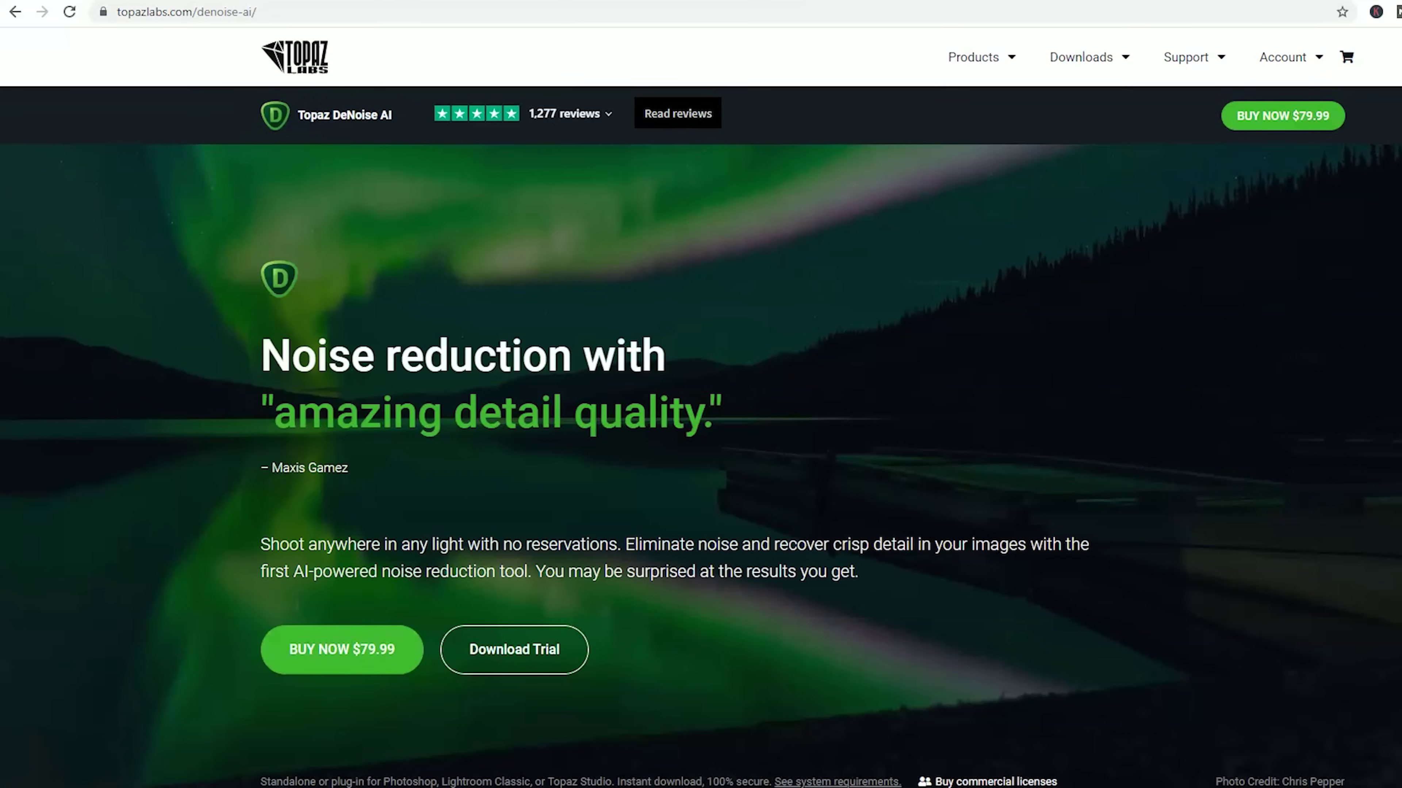
Request the trial download on the Topaz DeNoise AI product page in the browser.
{"action": "scroll", "coordinate": [700, 408], "scroll_direction": "down", "scroll_amount": 2}
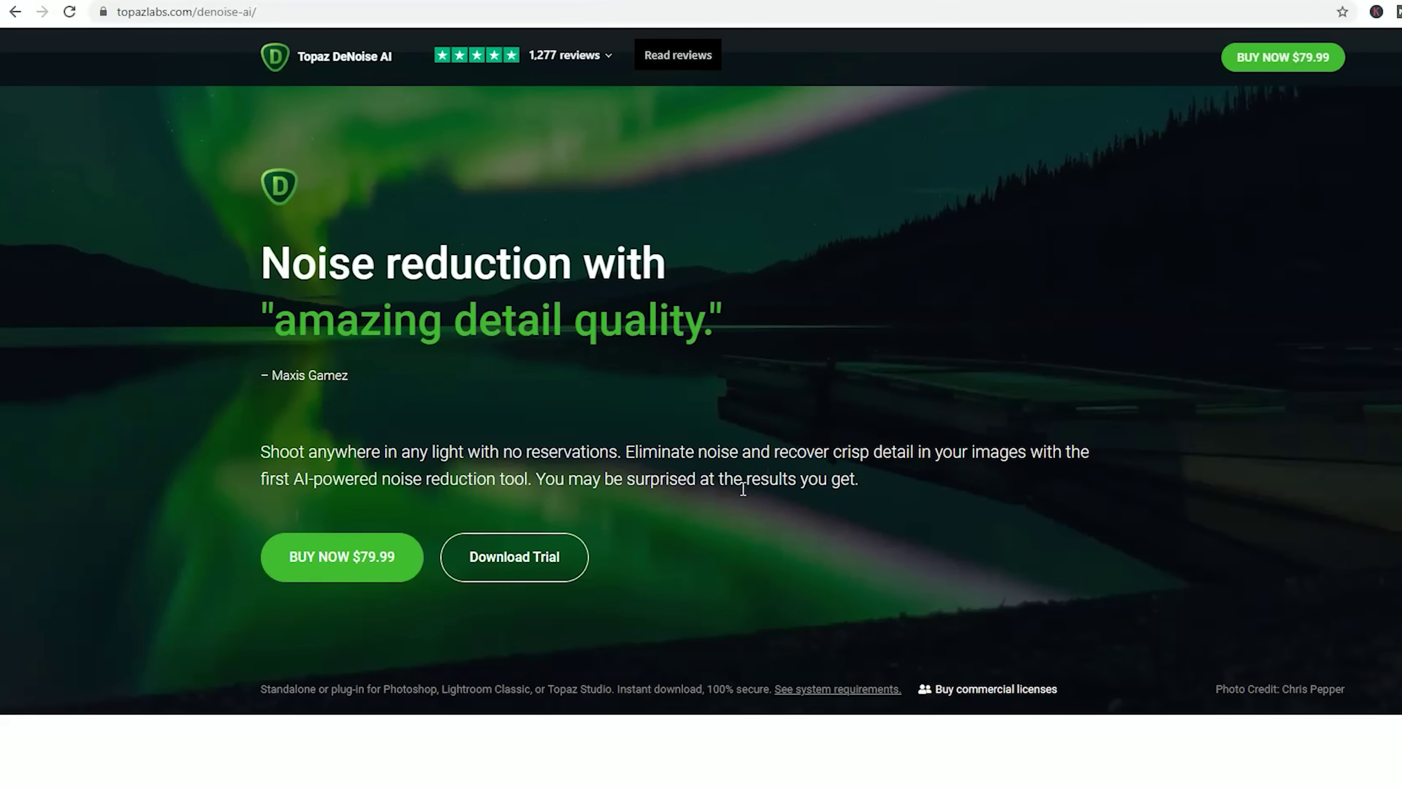
{"action": "left_click", "coordinate": [547, 563]}
{"action": "type", "text": "iwas"}
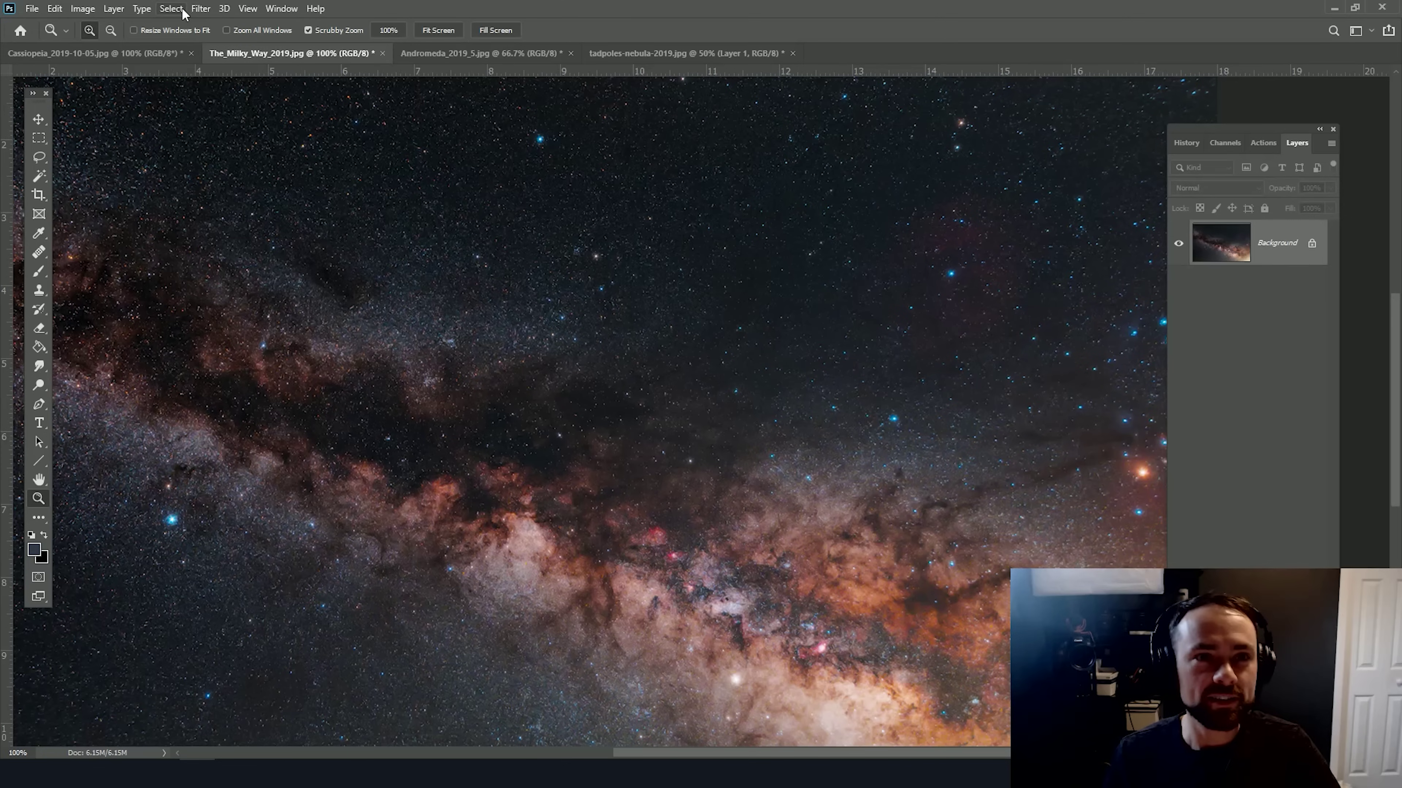
Open the Milky Way image from Photoshop in the Topaz DeNoise AI filter.
{"action": "left_click", "coordinate": [182, 12]}
{"action": "mouse_move", "coordinate": [208, 12]}
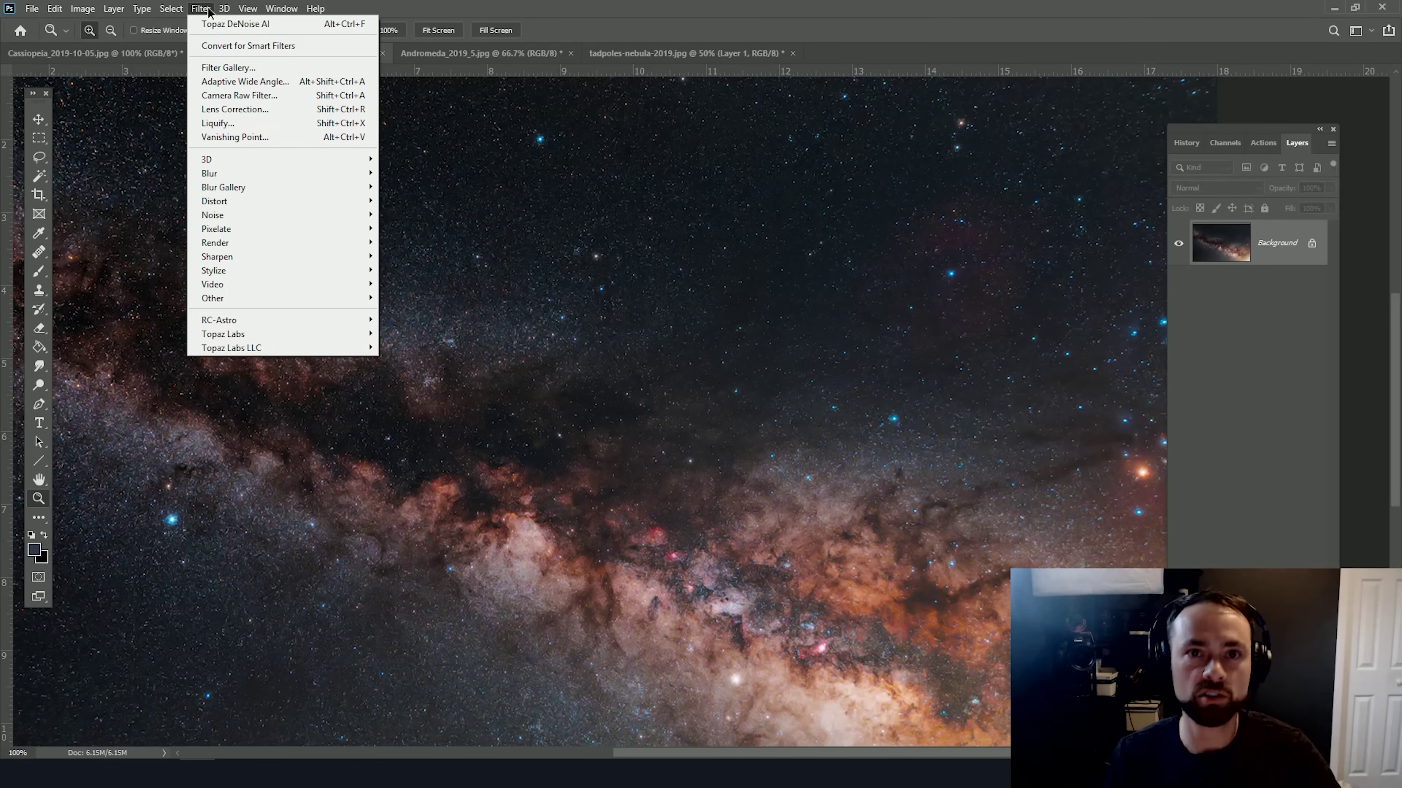
{"action": "mouse_move", "coordinate": [298, 336]}
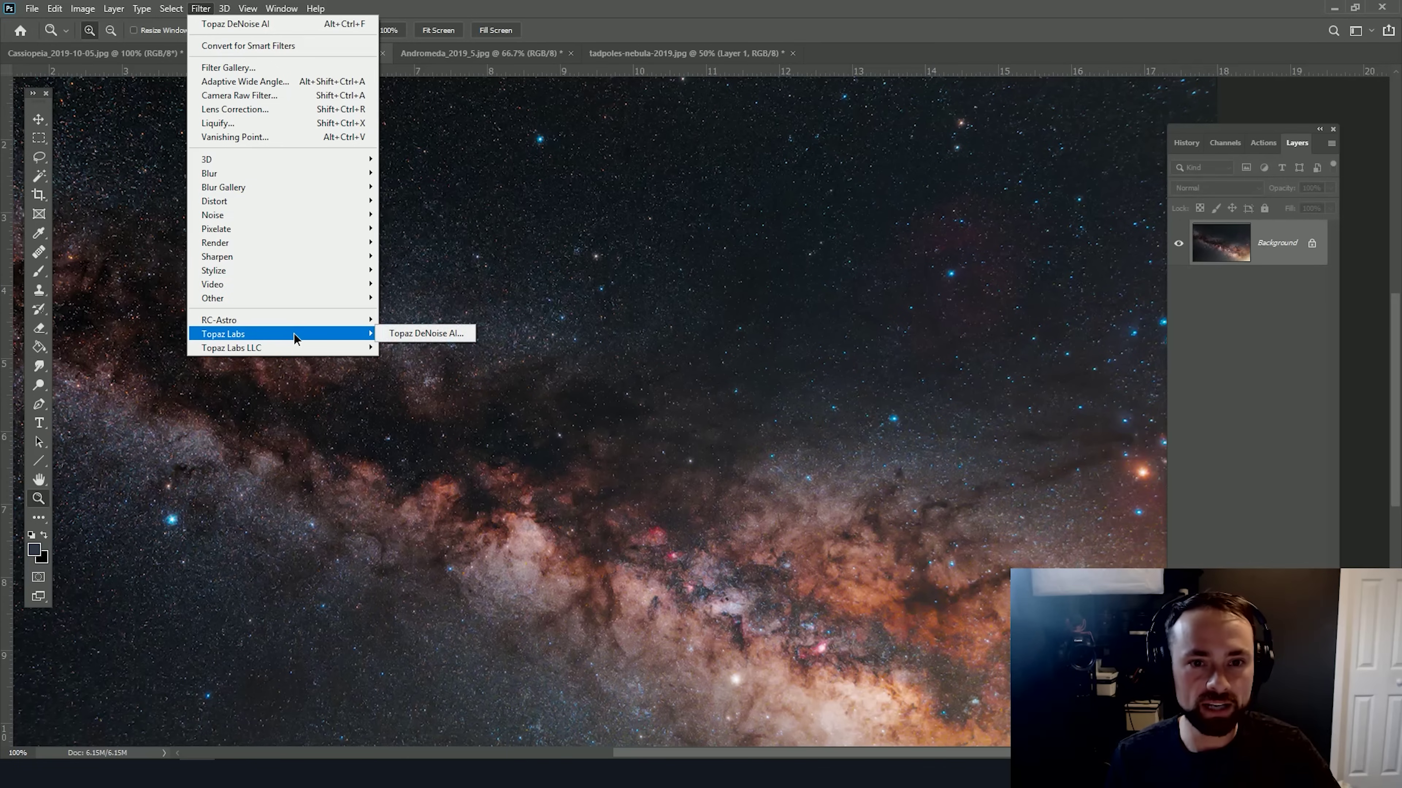
{"action": "left_click", "coordinate": [445, 334]}
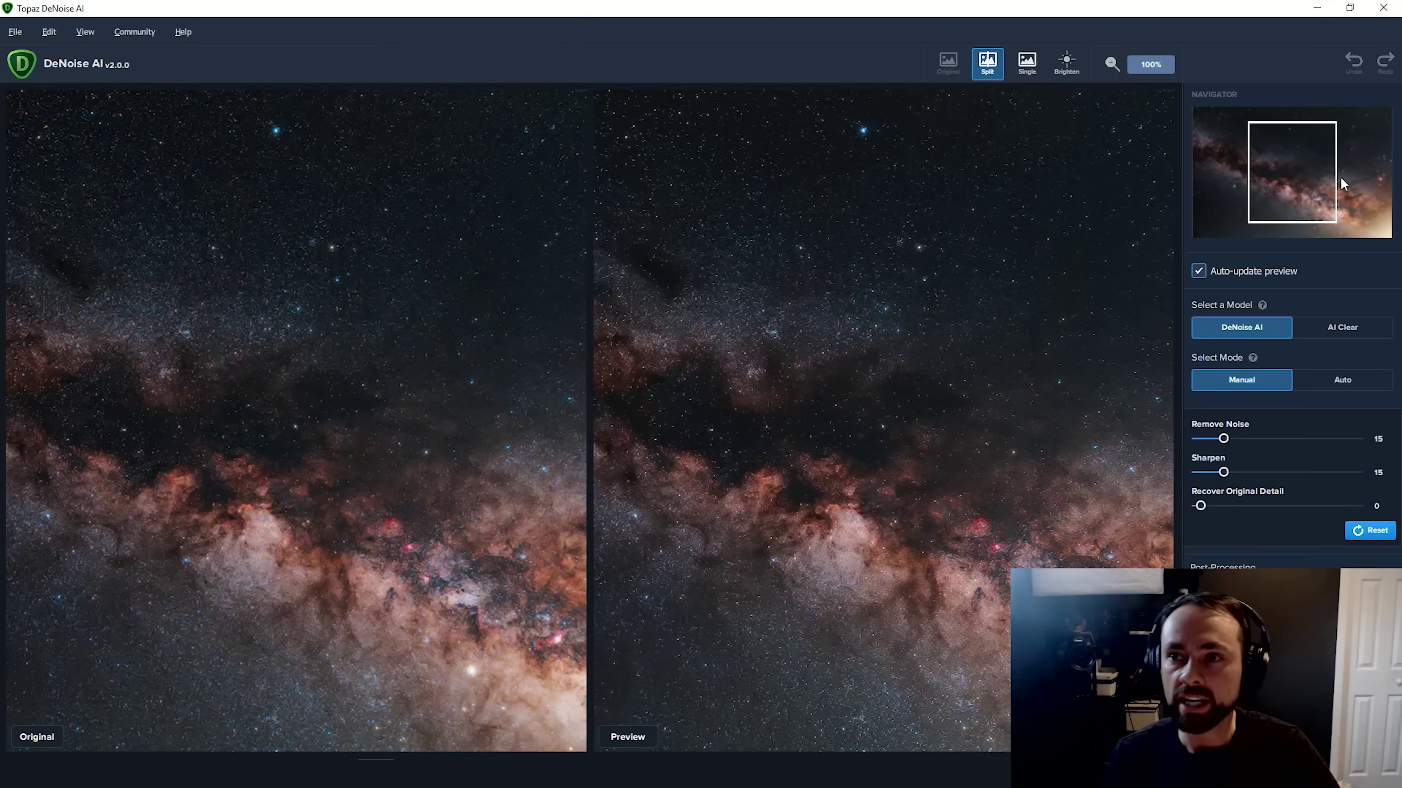
Examine the Milky Way's original and denoised preview at 50% and 200% zoom, including the dark starry sky.
{"action": "mouse_move", "coordinate": [1277, 141]}
{"action": "left_mouse_down"}
{"action": "mouse_move", "coordinate": [1267, 188]}
{"action": "mouse_move", "coordinate": [1236, 145]}
{"action": "mouse_move", "coordinate": [1299, 153]}
{"action": "left_mouse_up"}
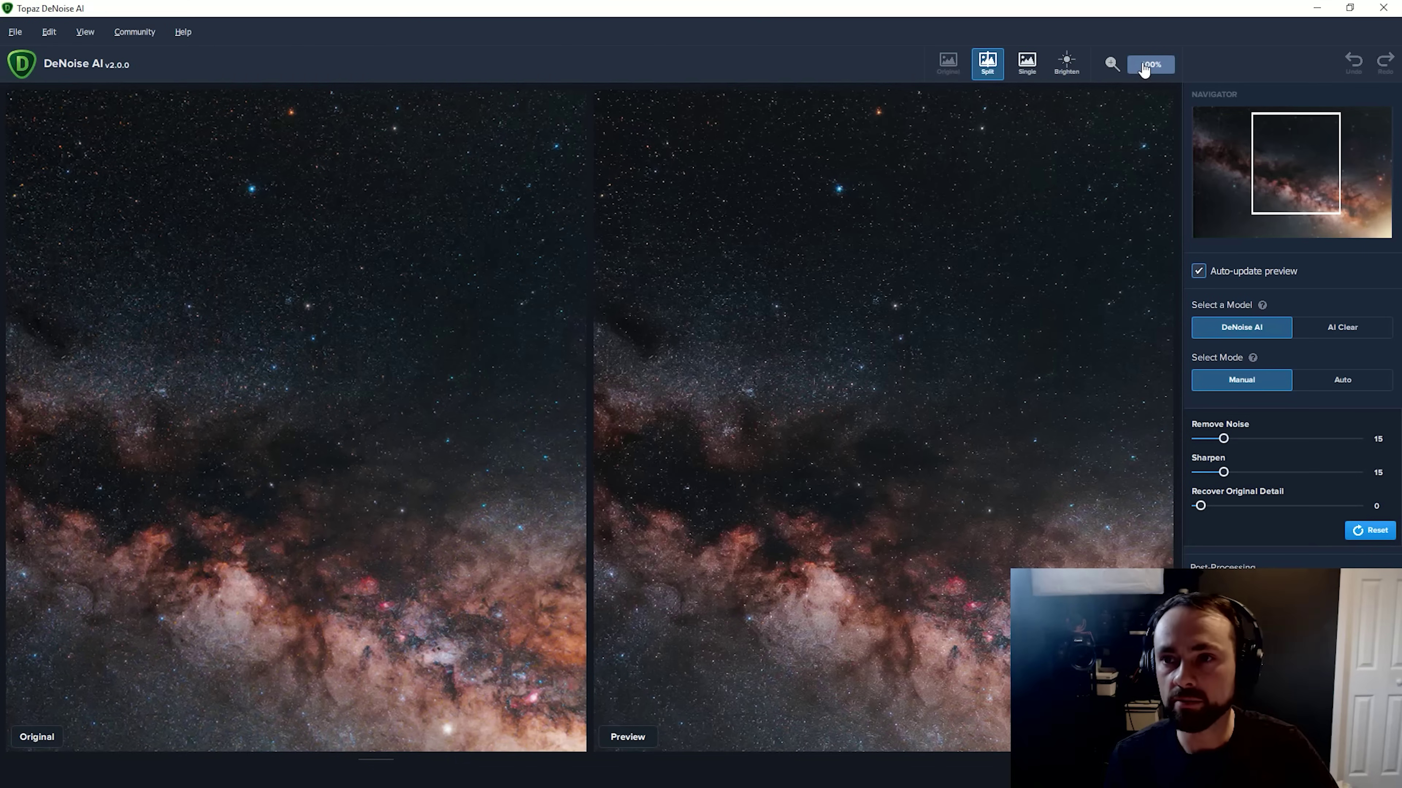
{"action": "left_click", "coordinate": [1162, 69]}
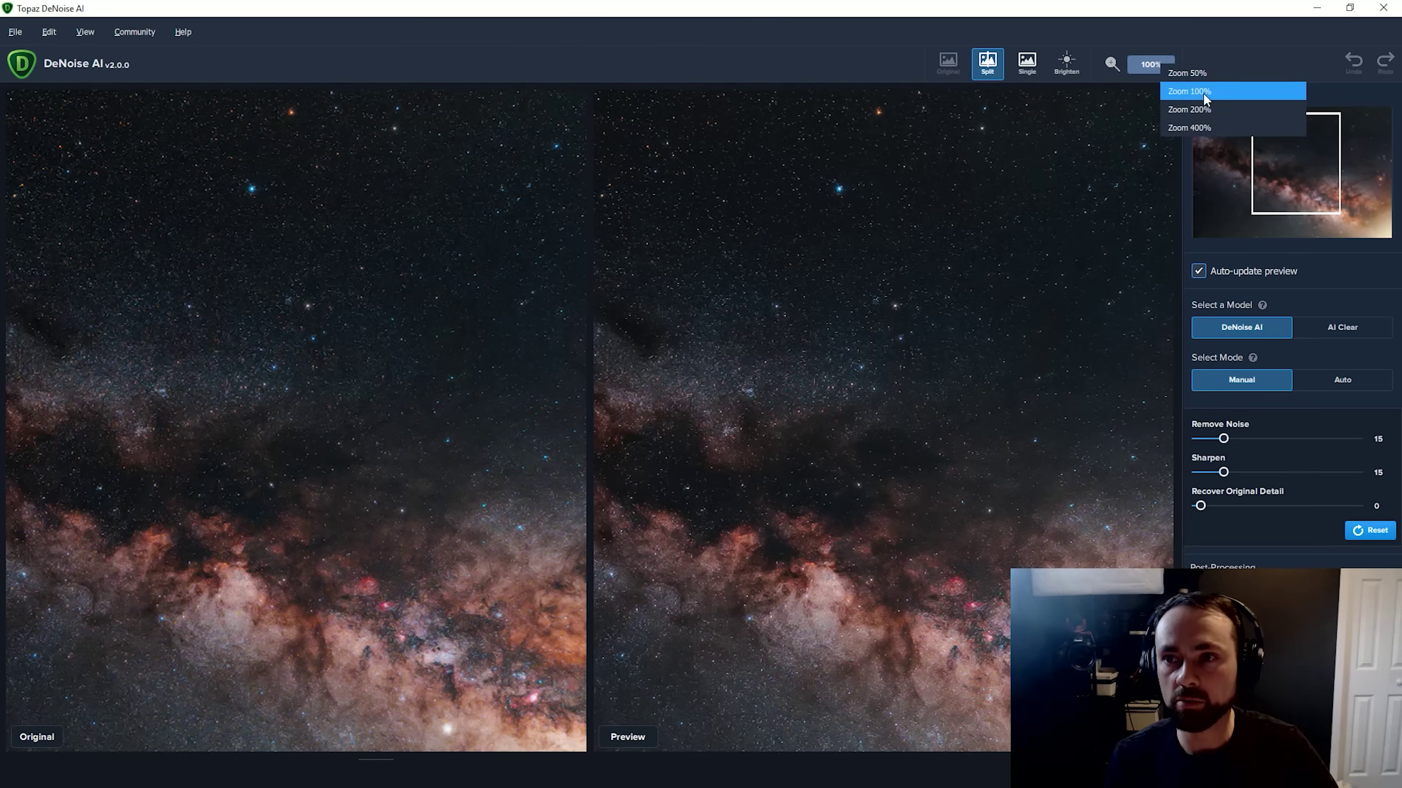
{"action": "left_click", "coordinate": [1197, 75]}
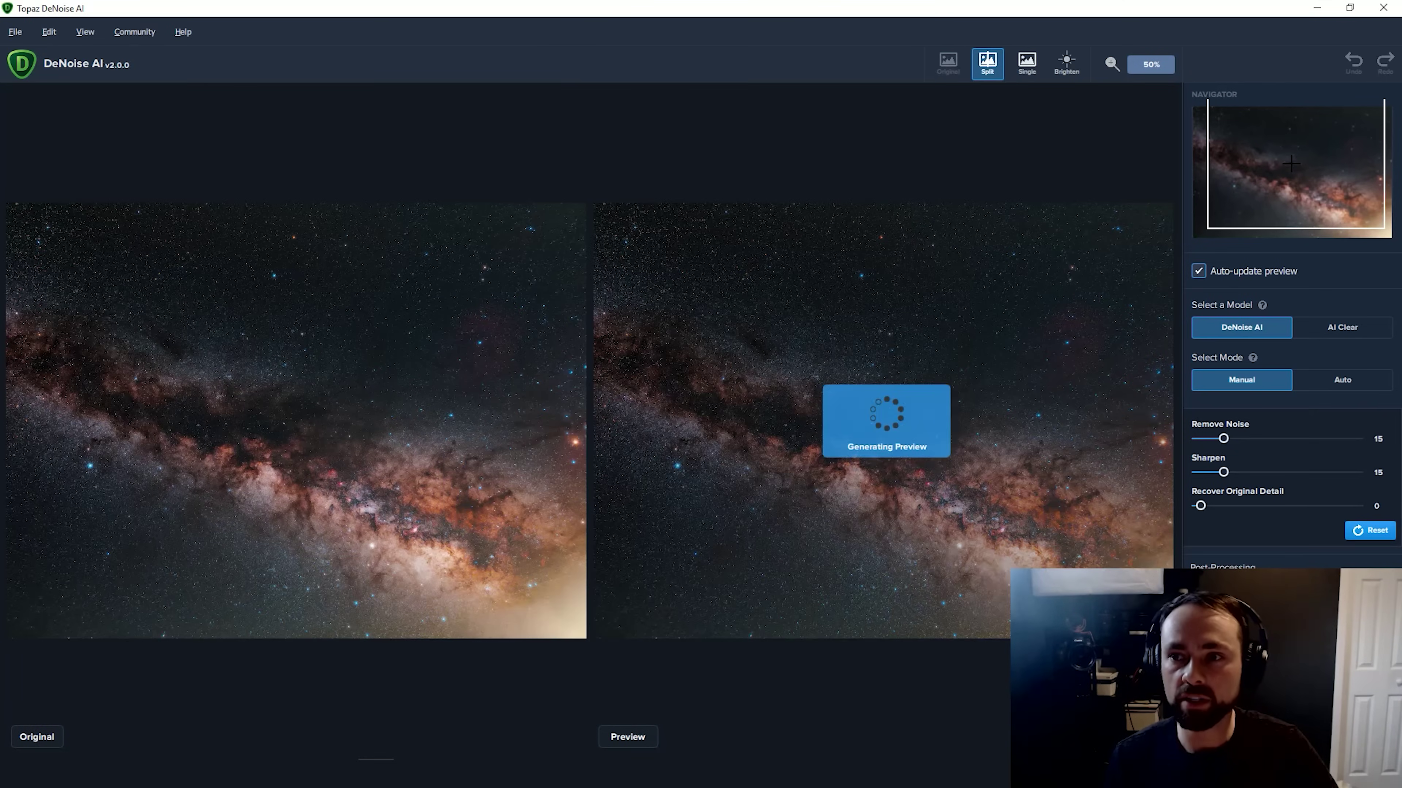
{"action": "left_click", "coordinate": [1151, 64]}
{"action": "left_click", "coordinate": [1206, 110]}
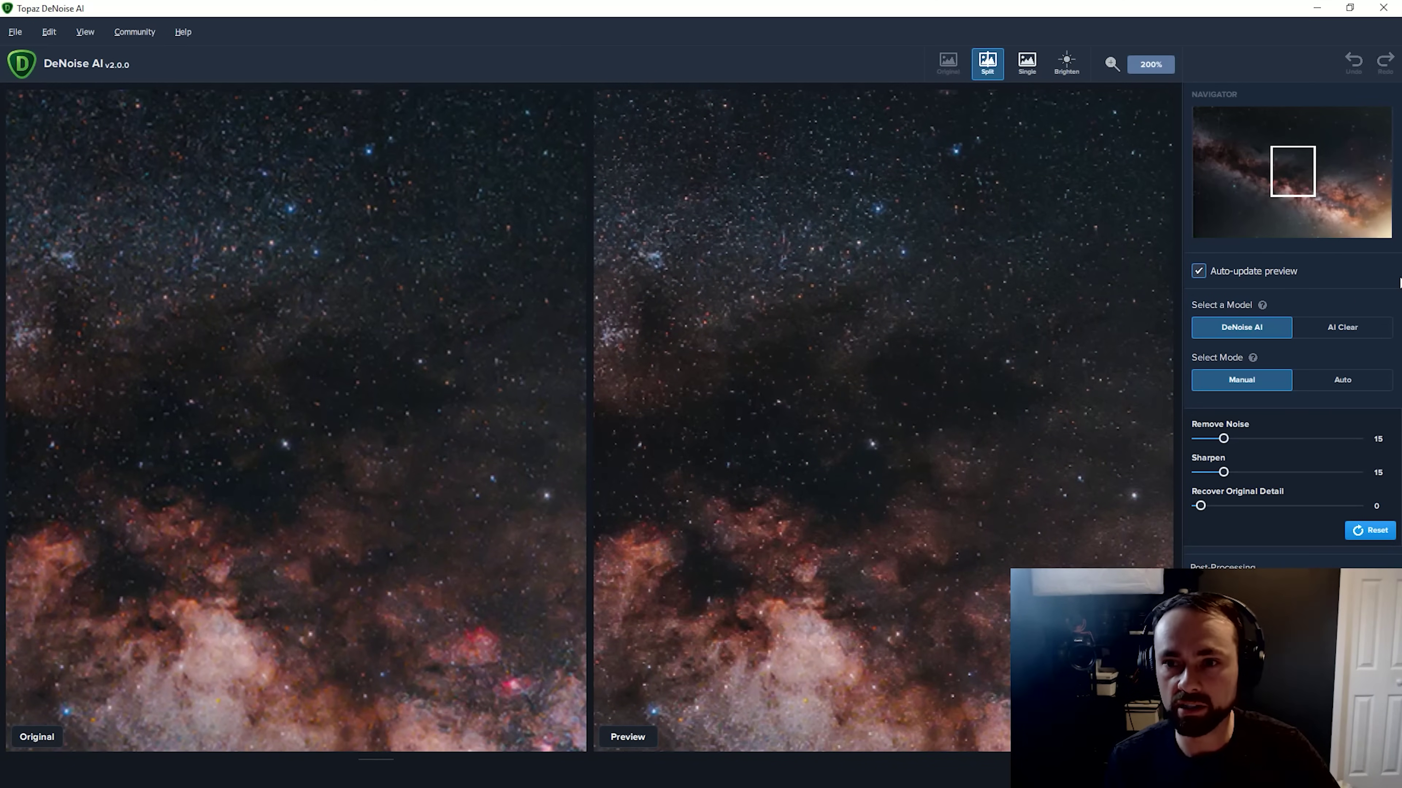
{"action": "left_click_drag", "start_coordinate": [1299, 168], "coordinate": [1303, 149]}
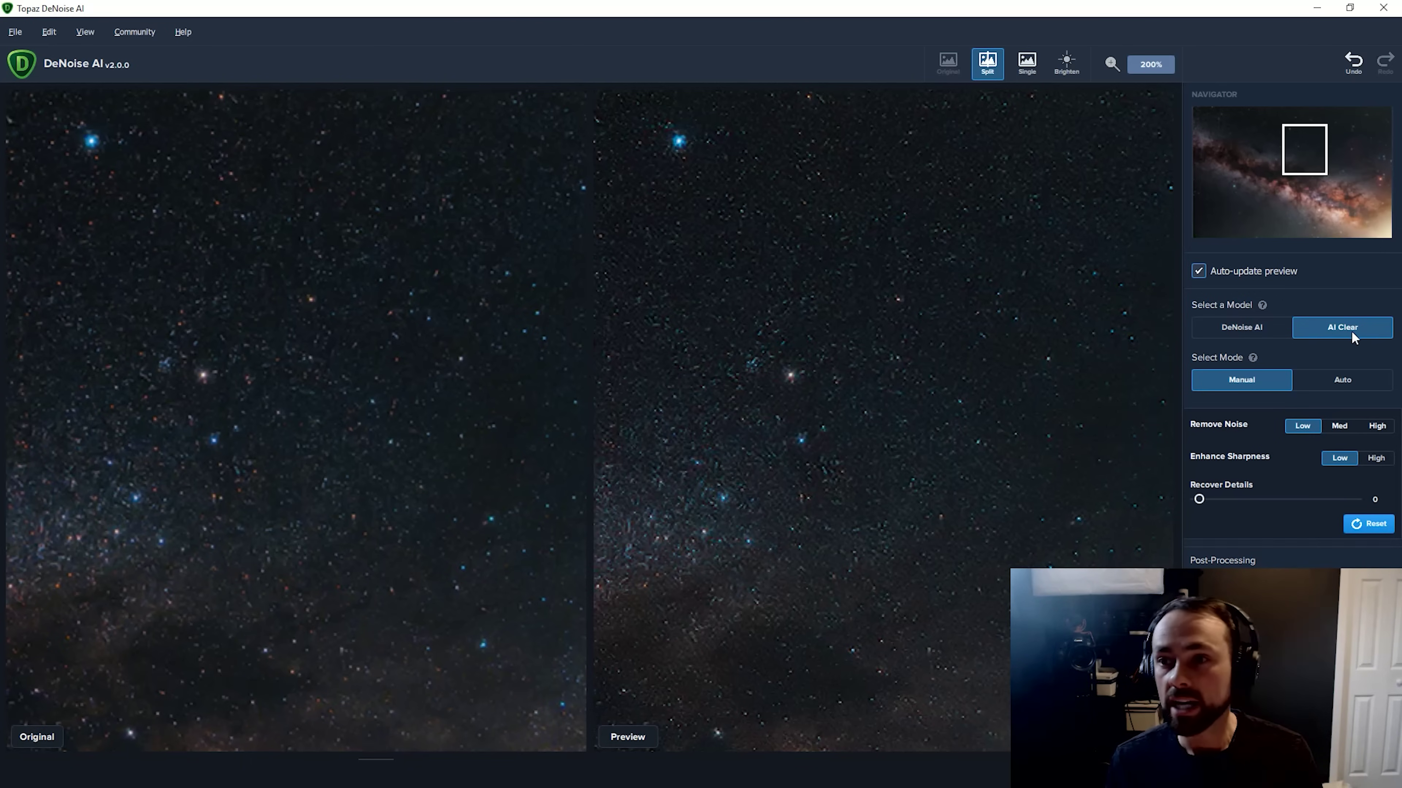
Select the DeNoise AI model and set the processing mode to Auto.
{"action": "left_click", "coordinate": [1233, 332]}
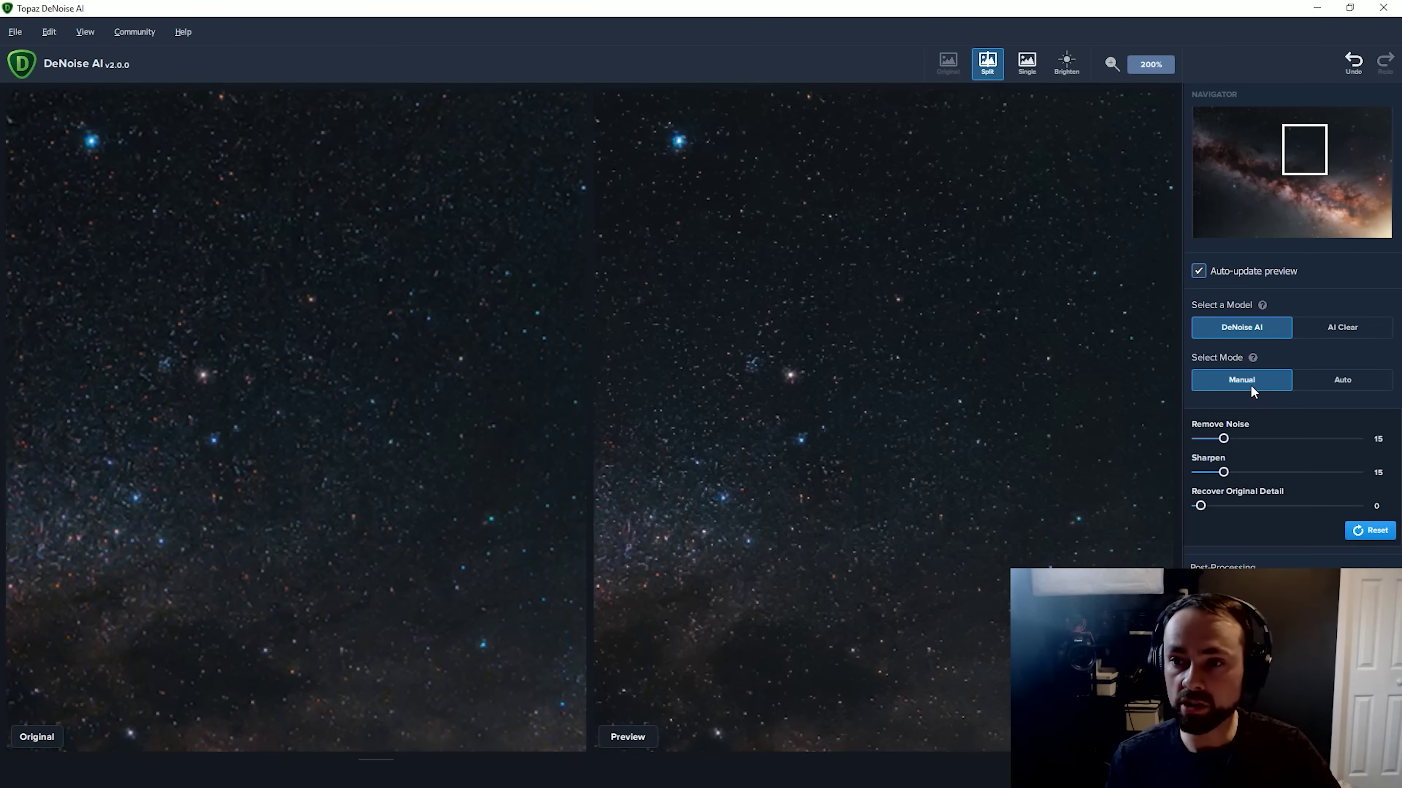
{"action": "left_click", "coordinate": [1346, 380]}
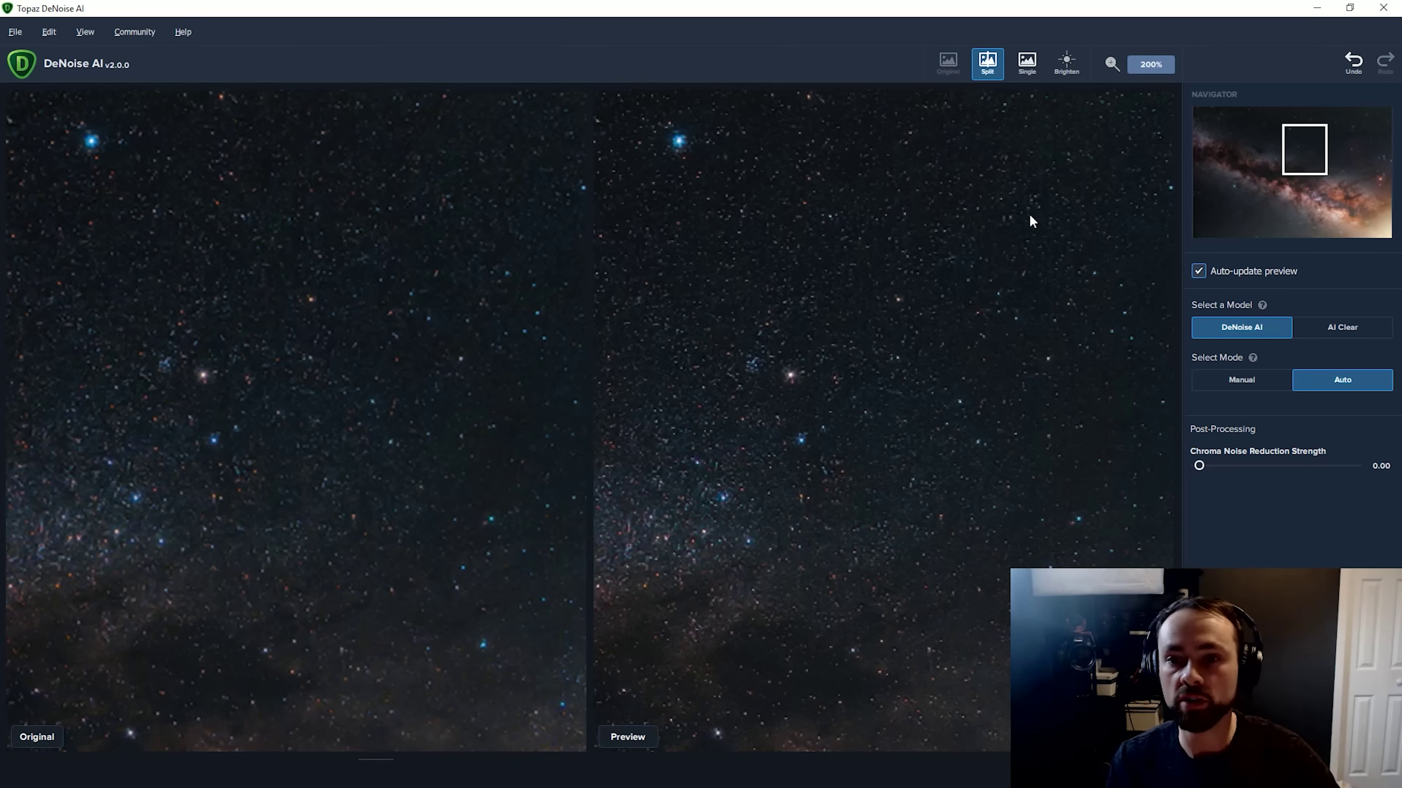
Compare the original and the preview in single and split views, including with the brightened display.
{"action": "left_click", "coordinate": [1026, 61]}
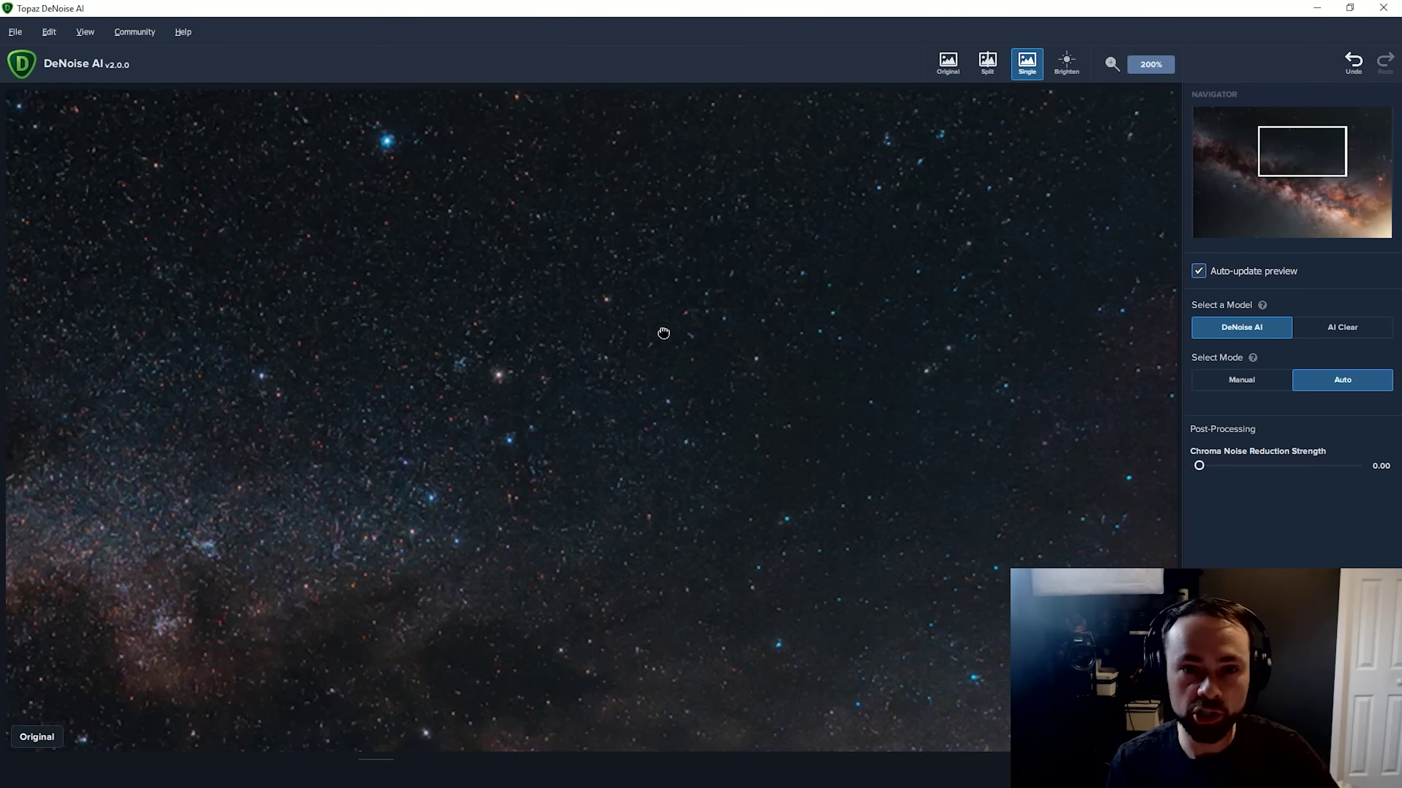
{"action": "left_click_drag", "start_coordinate": [663, 331], "coordinate": [923, 234]}
{"action": "left_click_drag", "start_coordinate": [770, 372], "coordinate": [845, 275]}
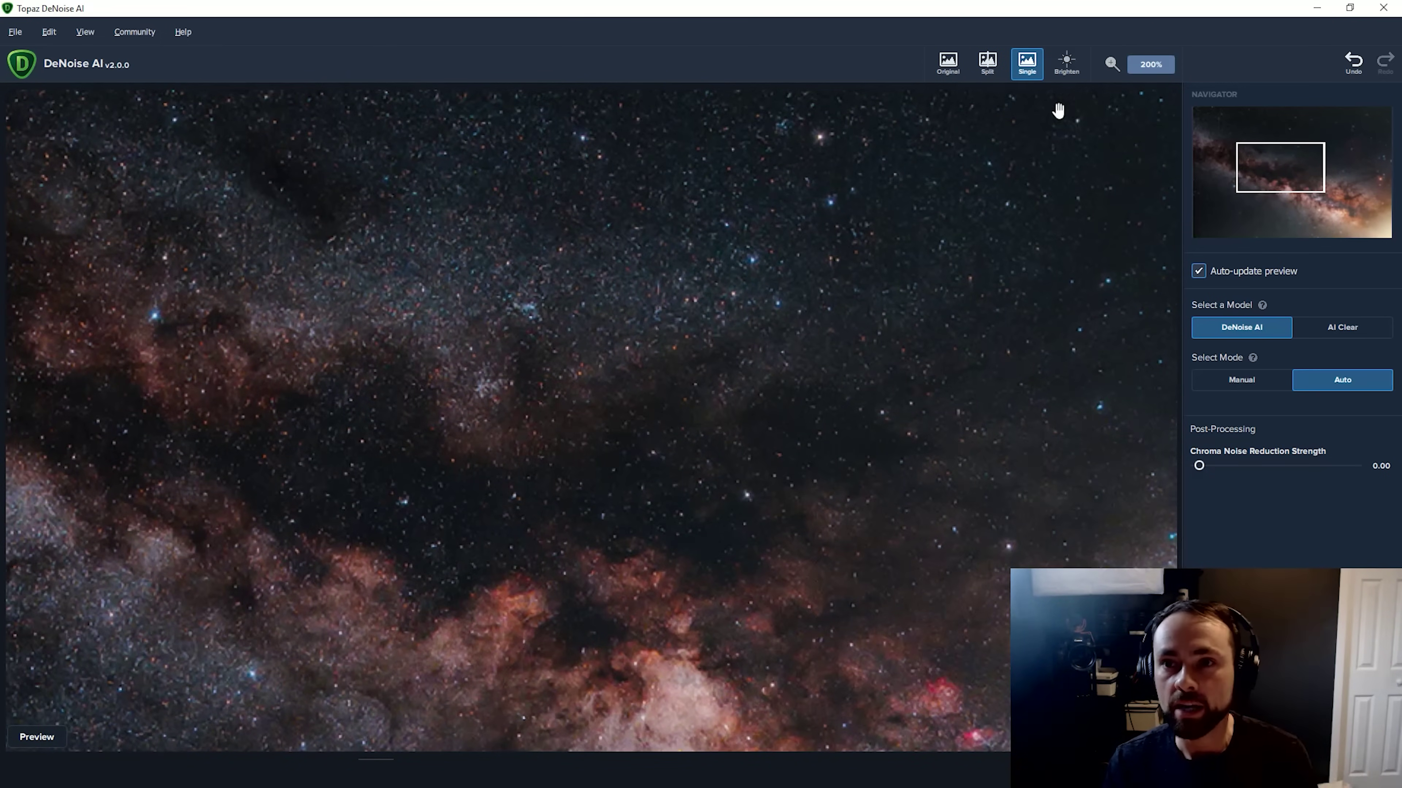
{"action": "left_click", "coordinate": [987, 59]}
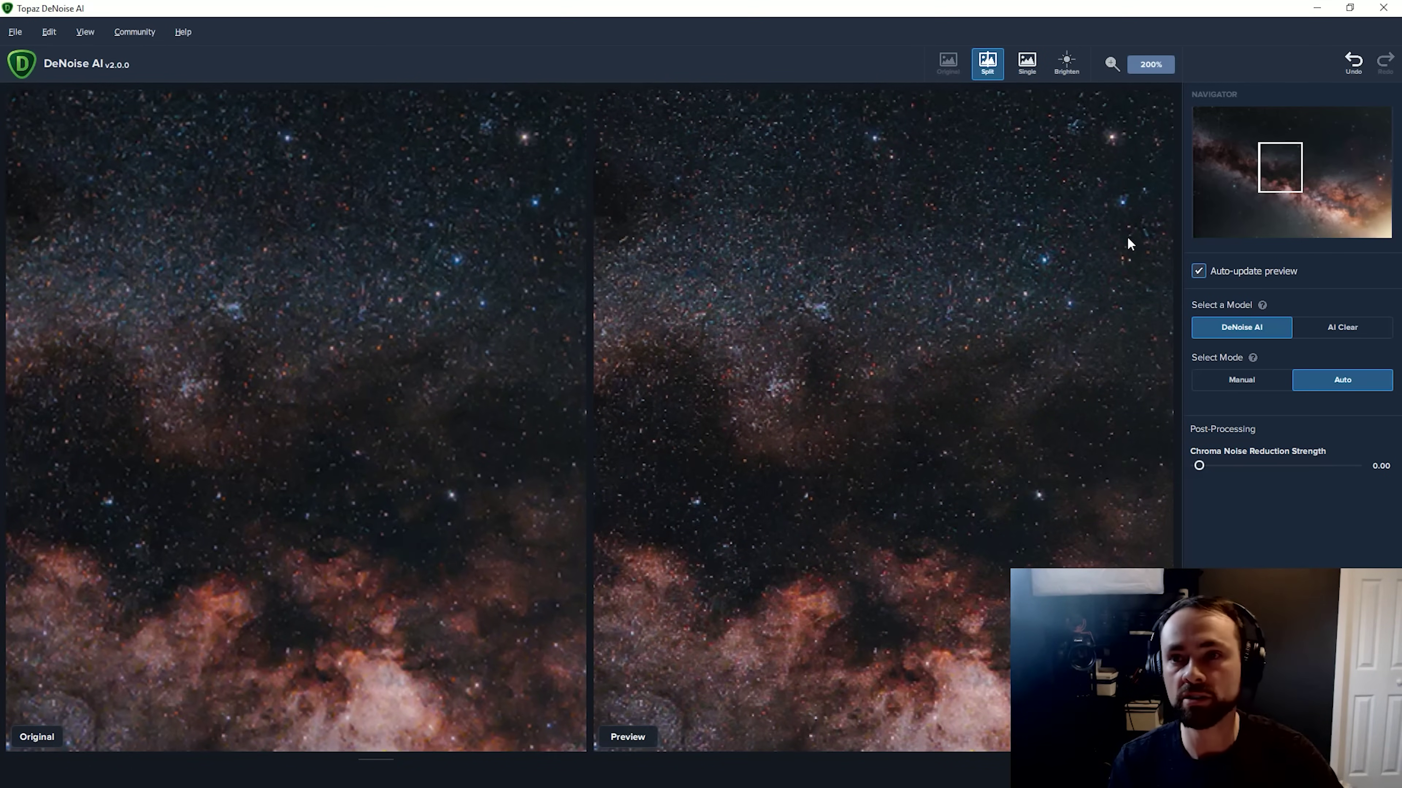
{"action": "left_click", "coordinate": [1069, 65]}
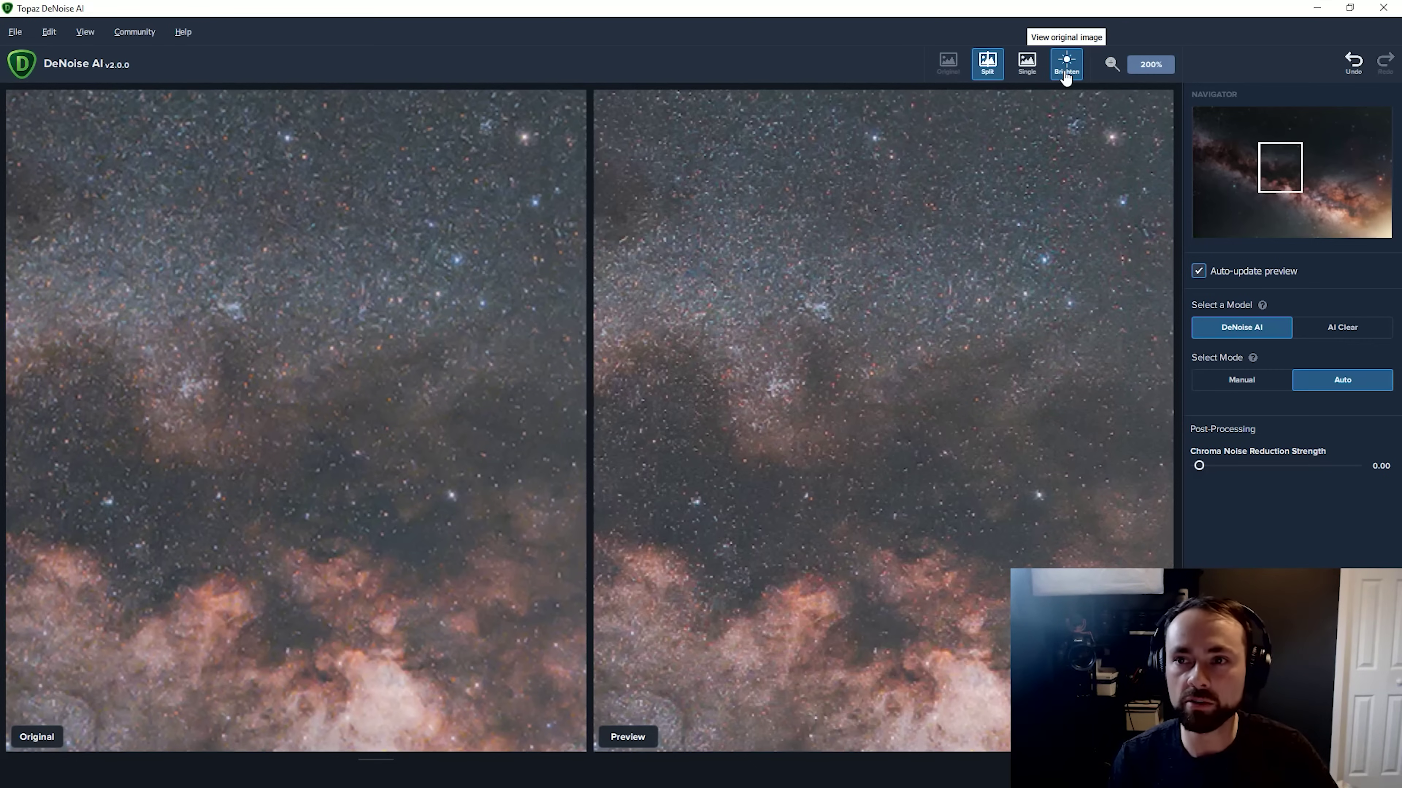
{"action": "left_click", "coordinate": [1067, 65]}
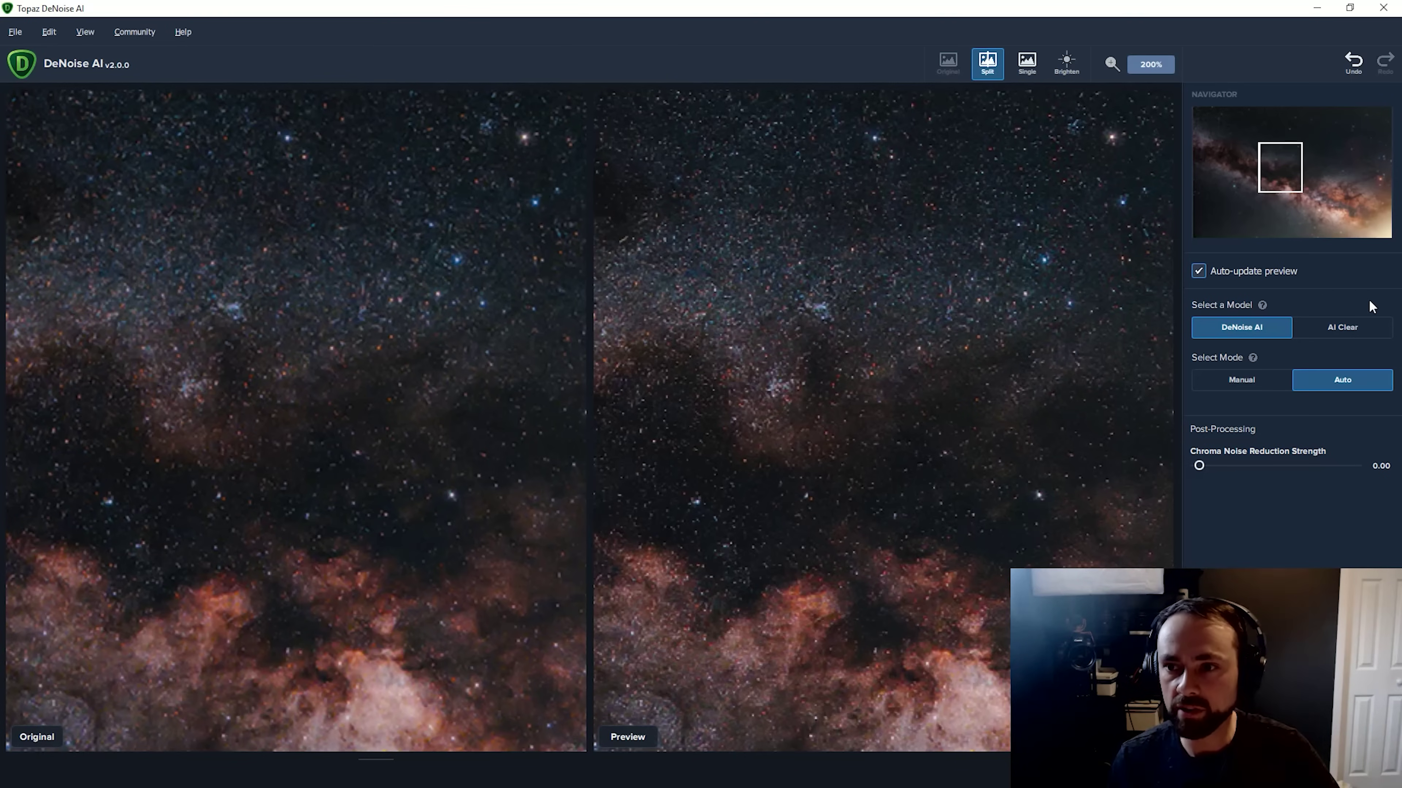
Switch to Manual mode, try Remove Noise at 79 and settle on 16.
{"action": "left_click", "coordinate": [1242, 378]}
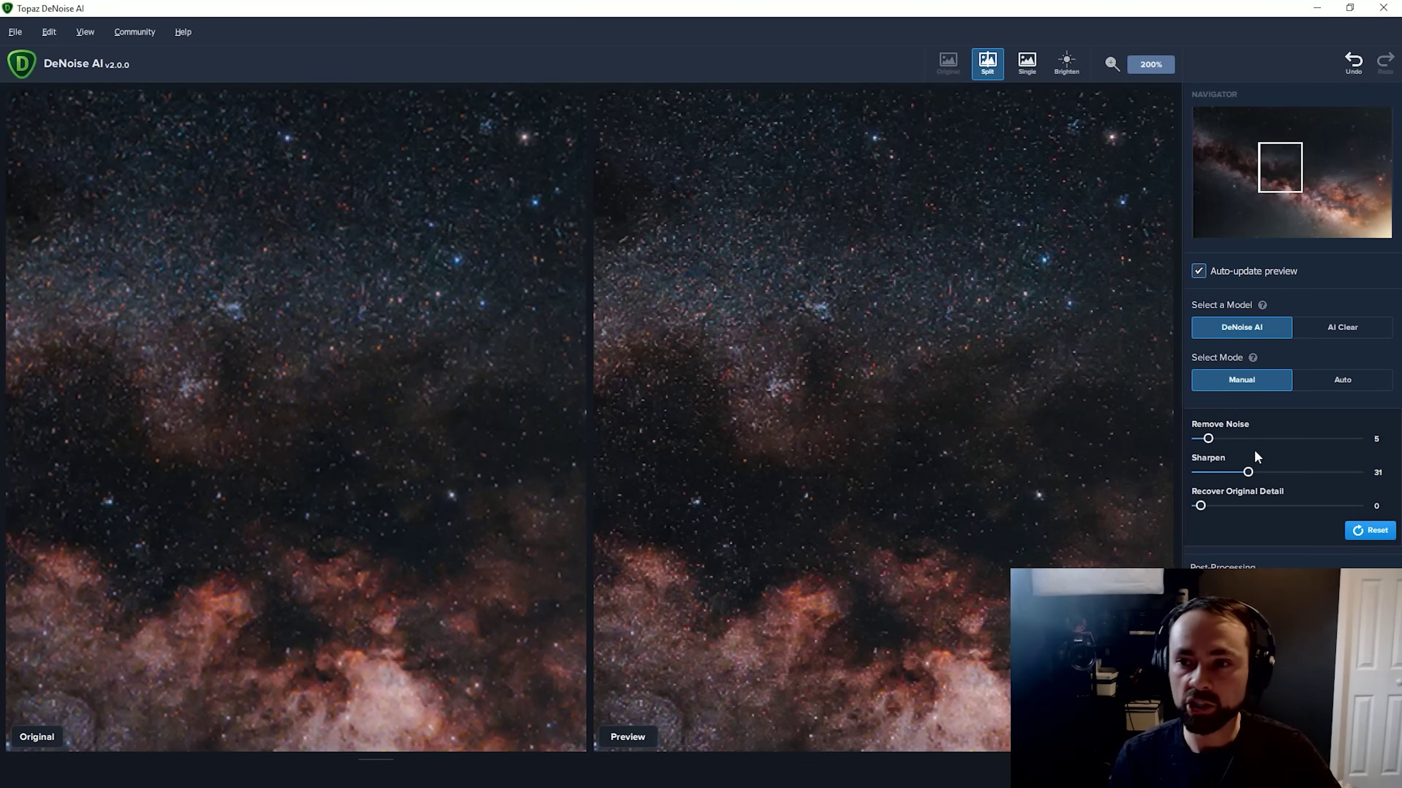
{"action": "left_click_drag", "start_coordinate": [1212, 439], "coordinate": [1324, 440]}
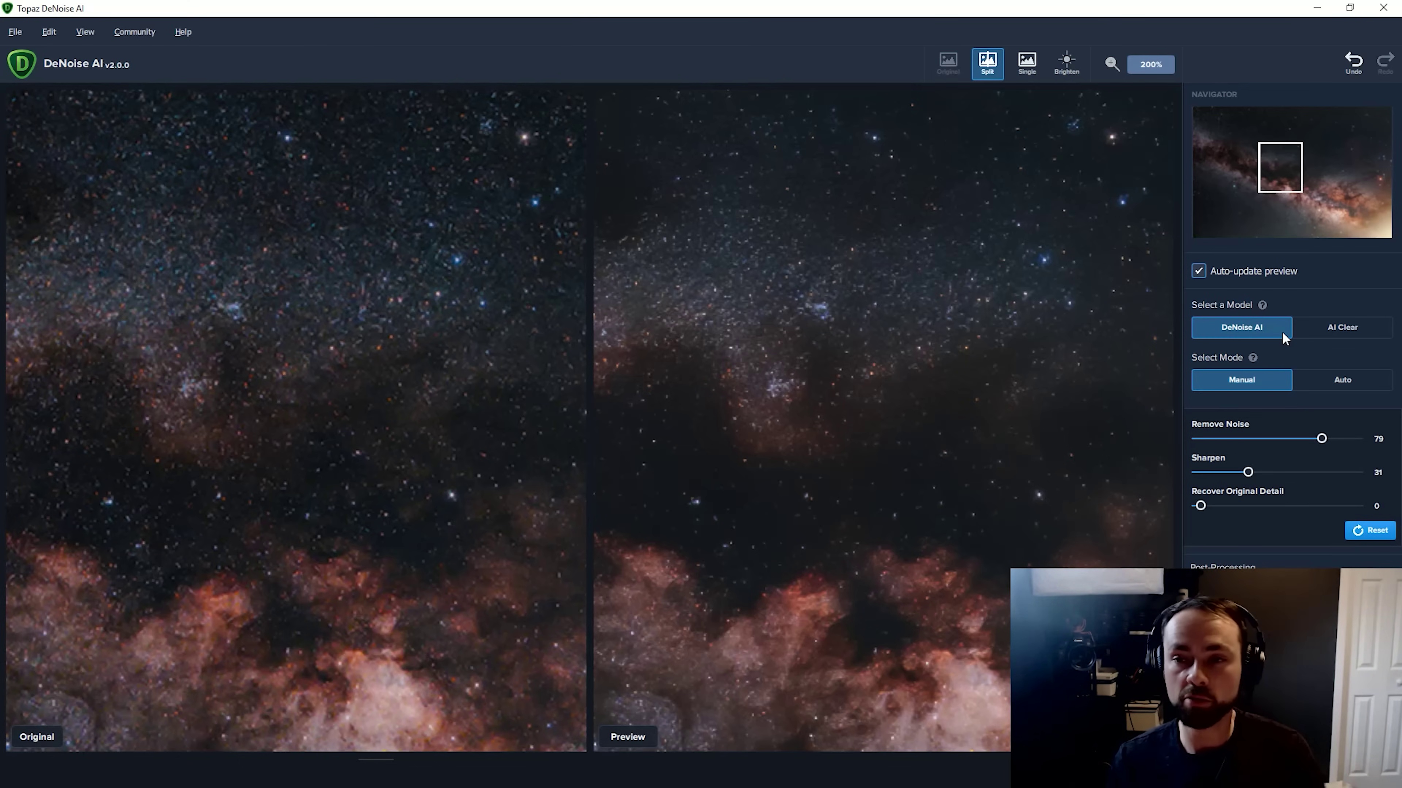
{"action": "left_click", "coordinate": [1162, 64]}
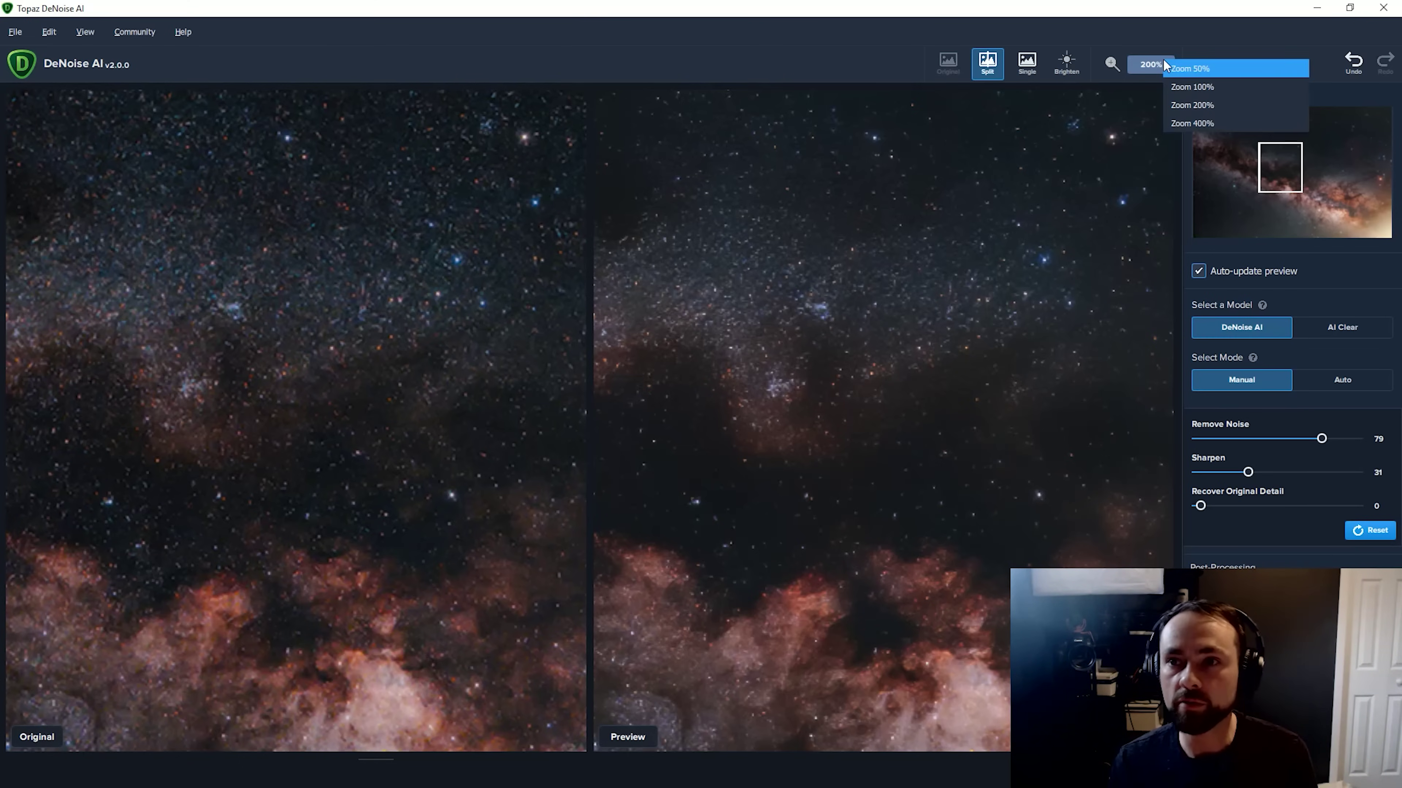
{"action": "left_click", "coordinate": [1197, 70]}
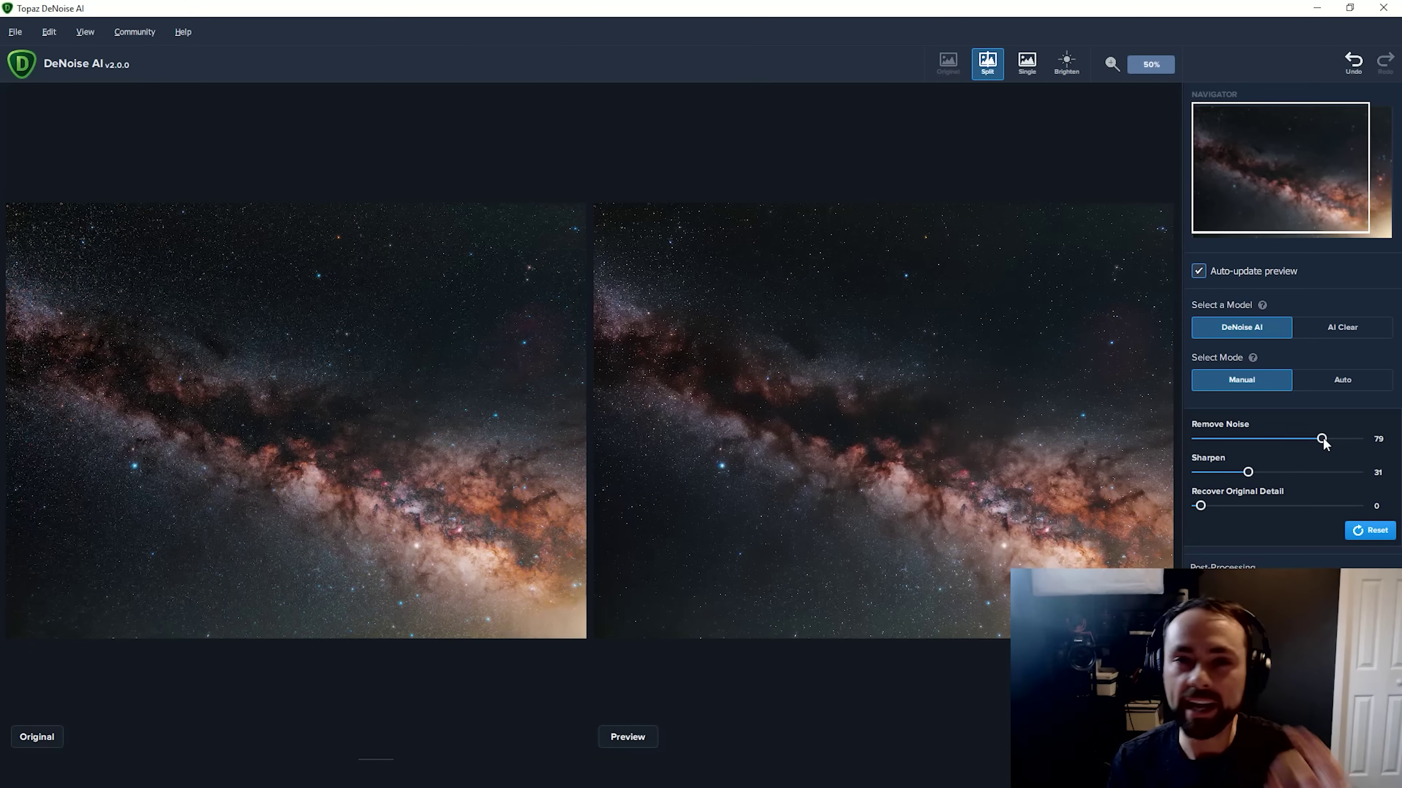
{"action": "left_click_drag", "start_coordinate": [1321, 438], "coordinate": [1220, 440]}
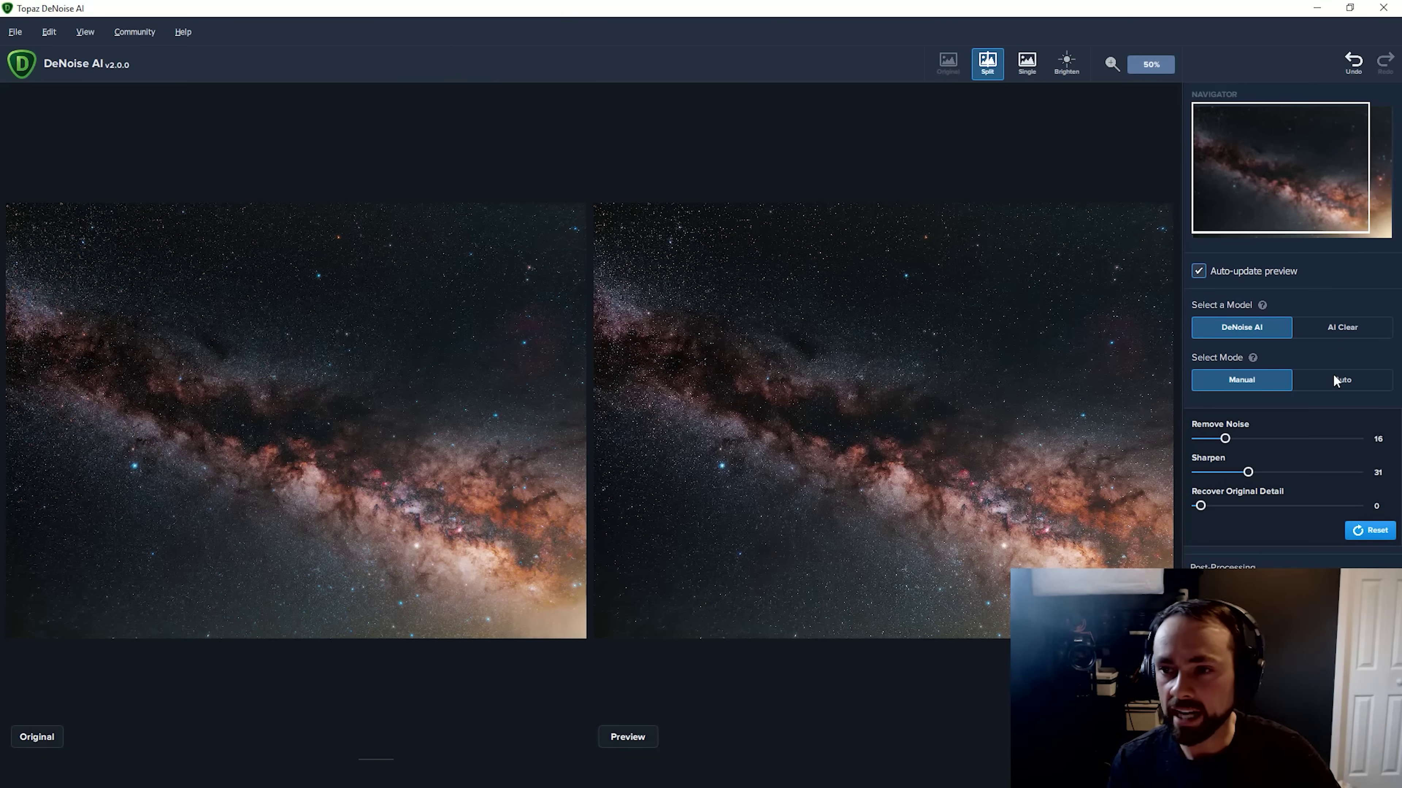
Try Recover Original Detail at 40 on the Milky Way image and settle on 15.
{"action": "left_click", "coordinate": [1154, 65]}
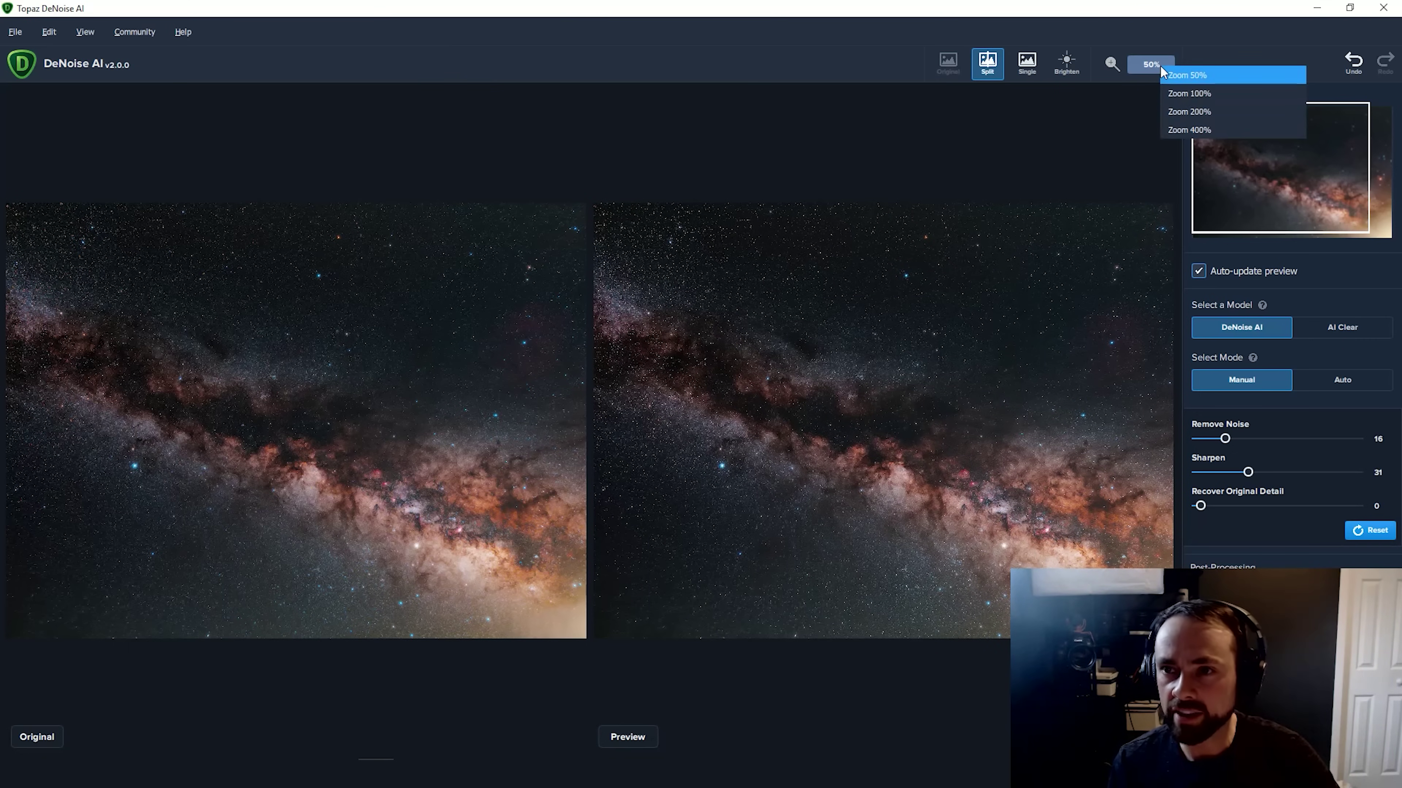
{"action": "left_click", "coordinate": [1205, 91]}
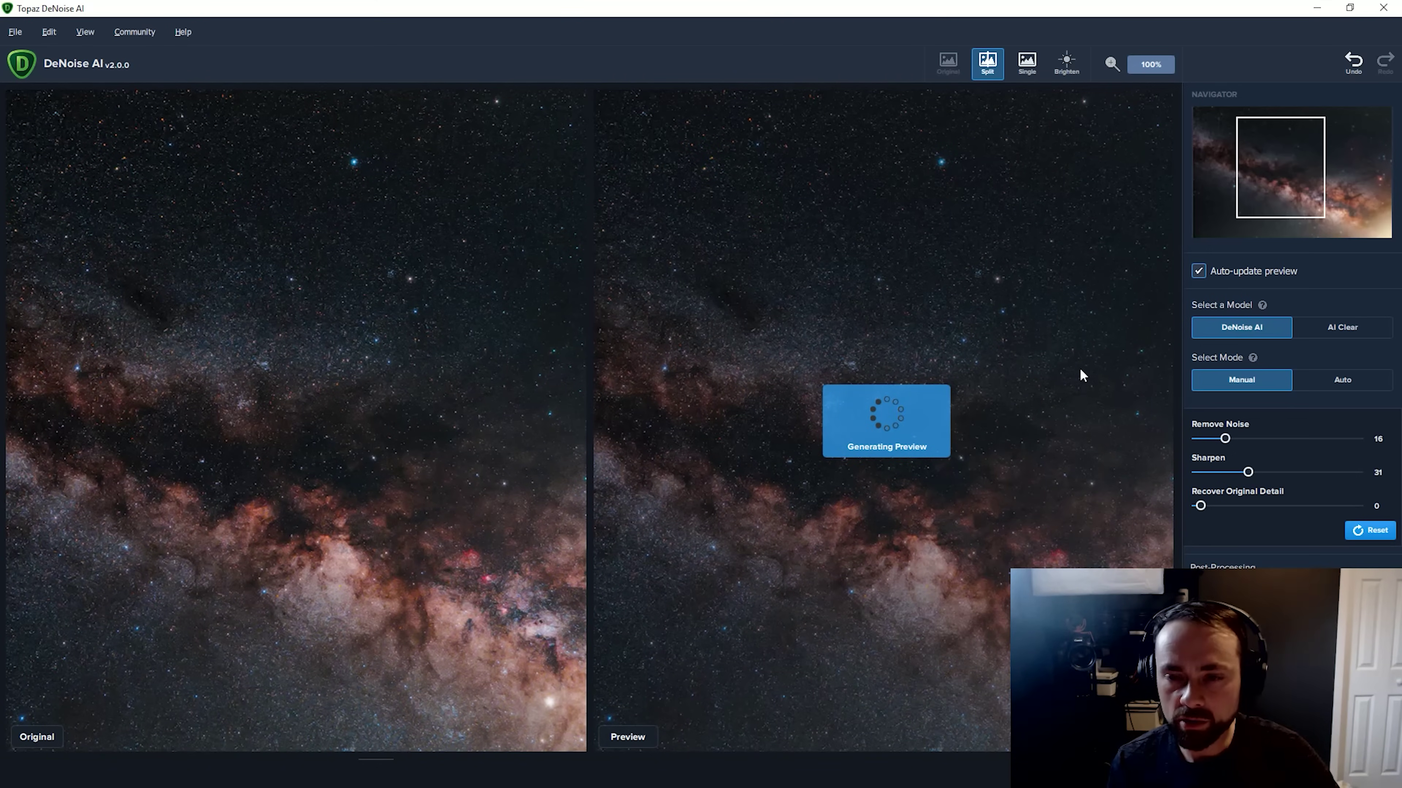
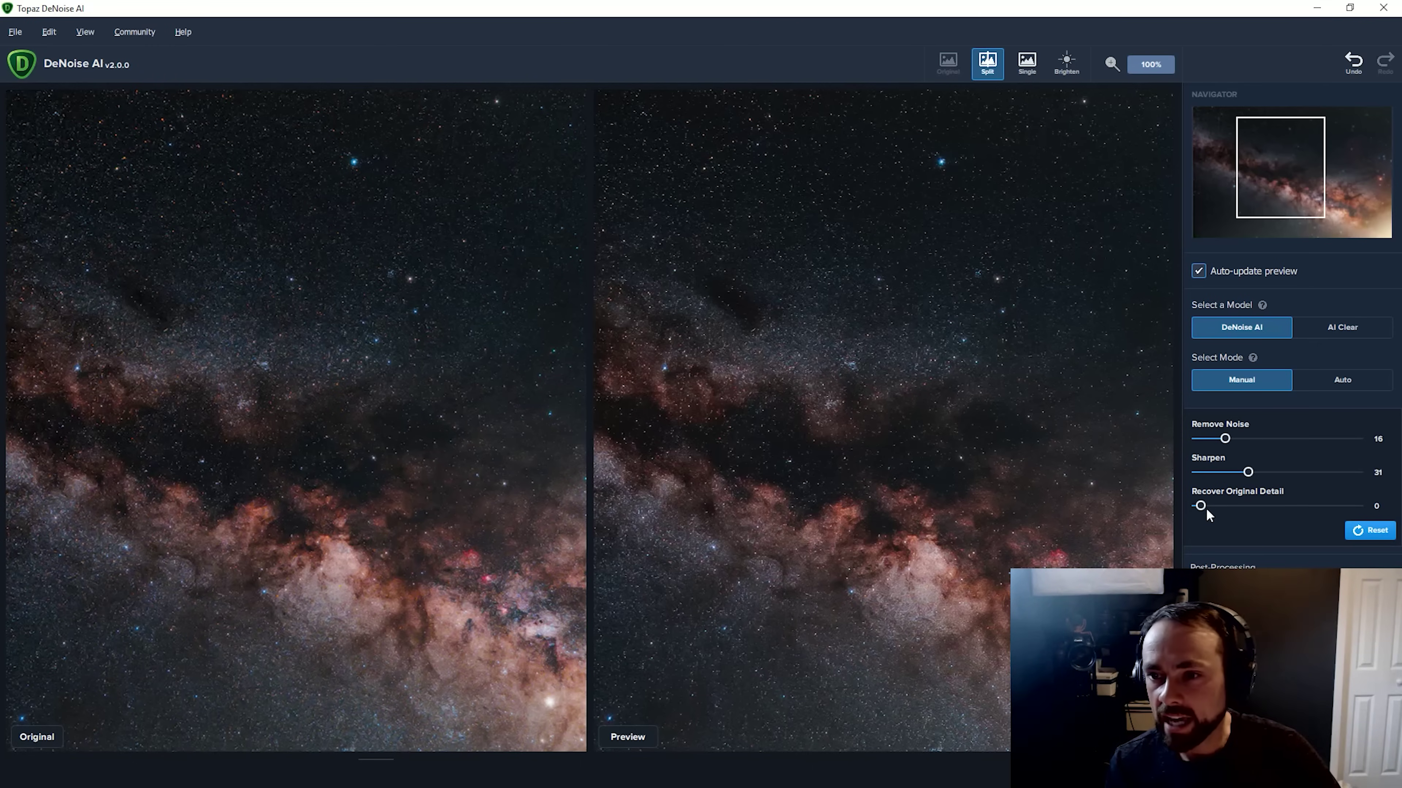
{"action": "left_click_drag", "start_coordinate": [1201, 511], "coordinate": [1264, 510]}
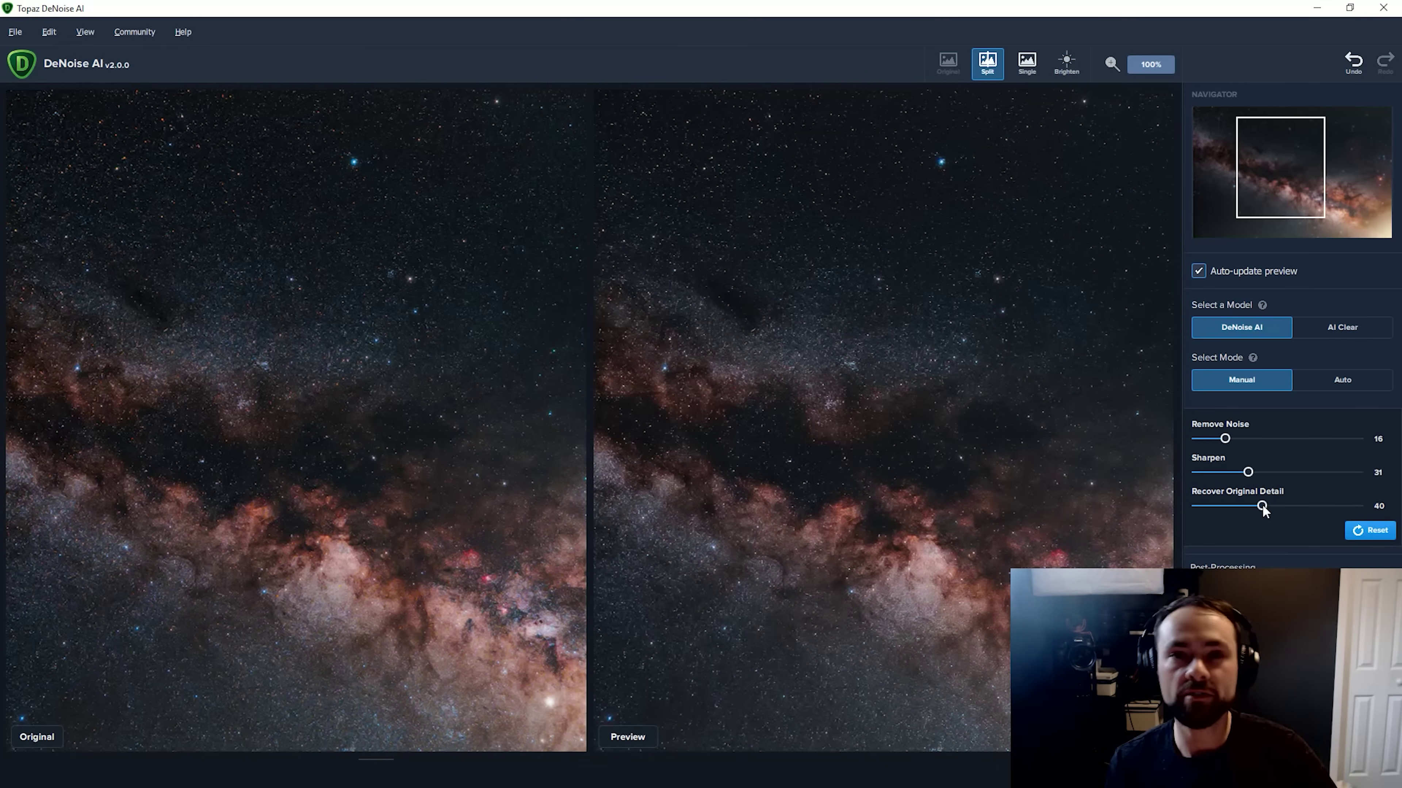
{"action": "left_click_drag", "start_coordinate": [1262, 509], "coordinate": [1224, 510]}
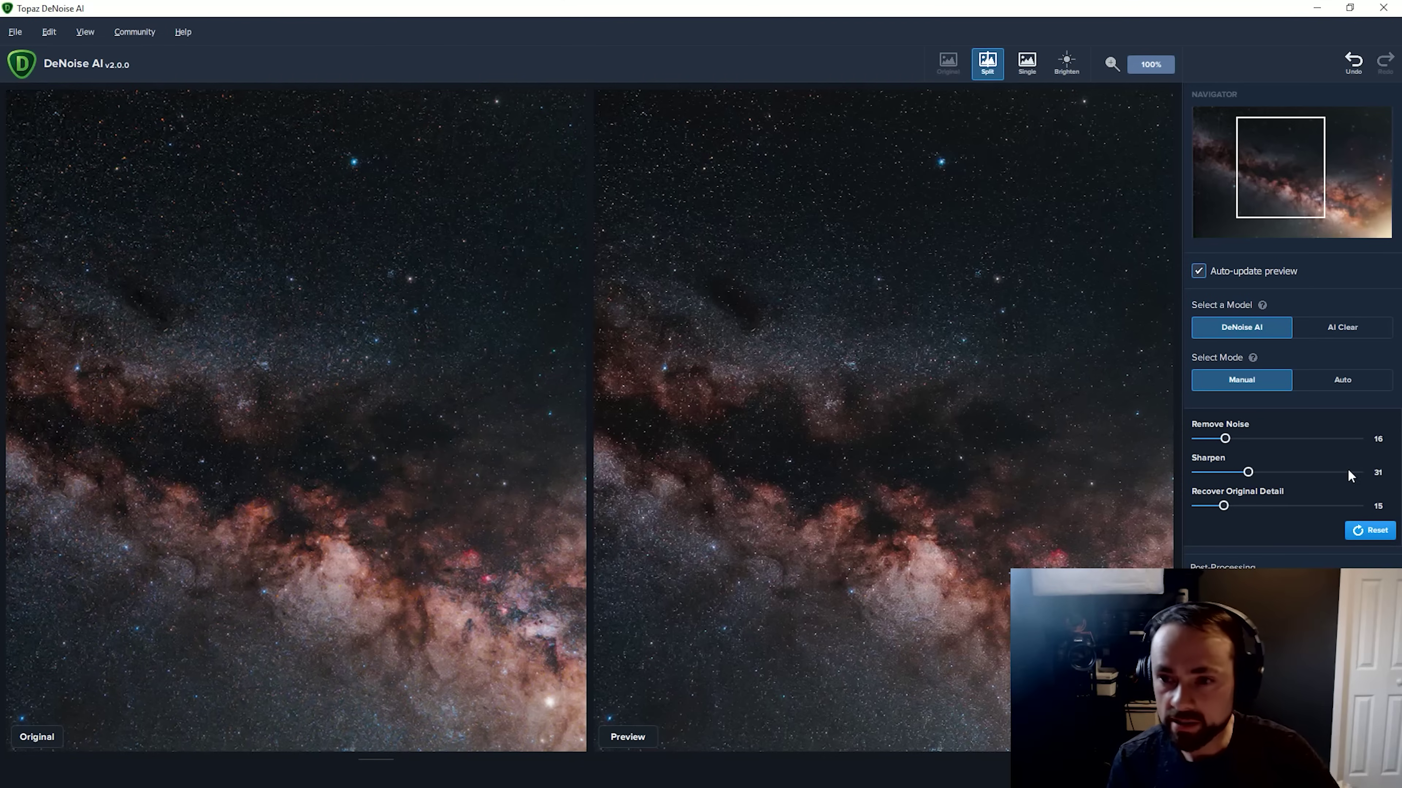
Set Remove Noise to 31 and Sharpen to 17 for the Milky Way image, checking at 200% zoom, and apply the filter.
{"action": "left_click_drag", "start_coordinate": [1251, 474], "coordinate": [1223, 475]}
{"action": "left_click", "coordinate": [1225, 439]}
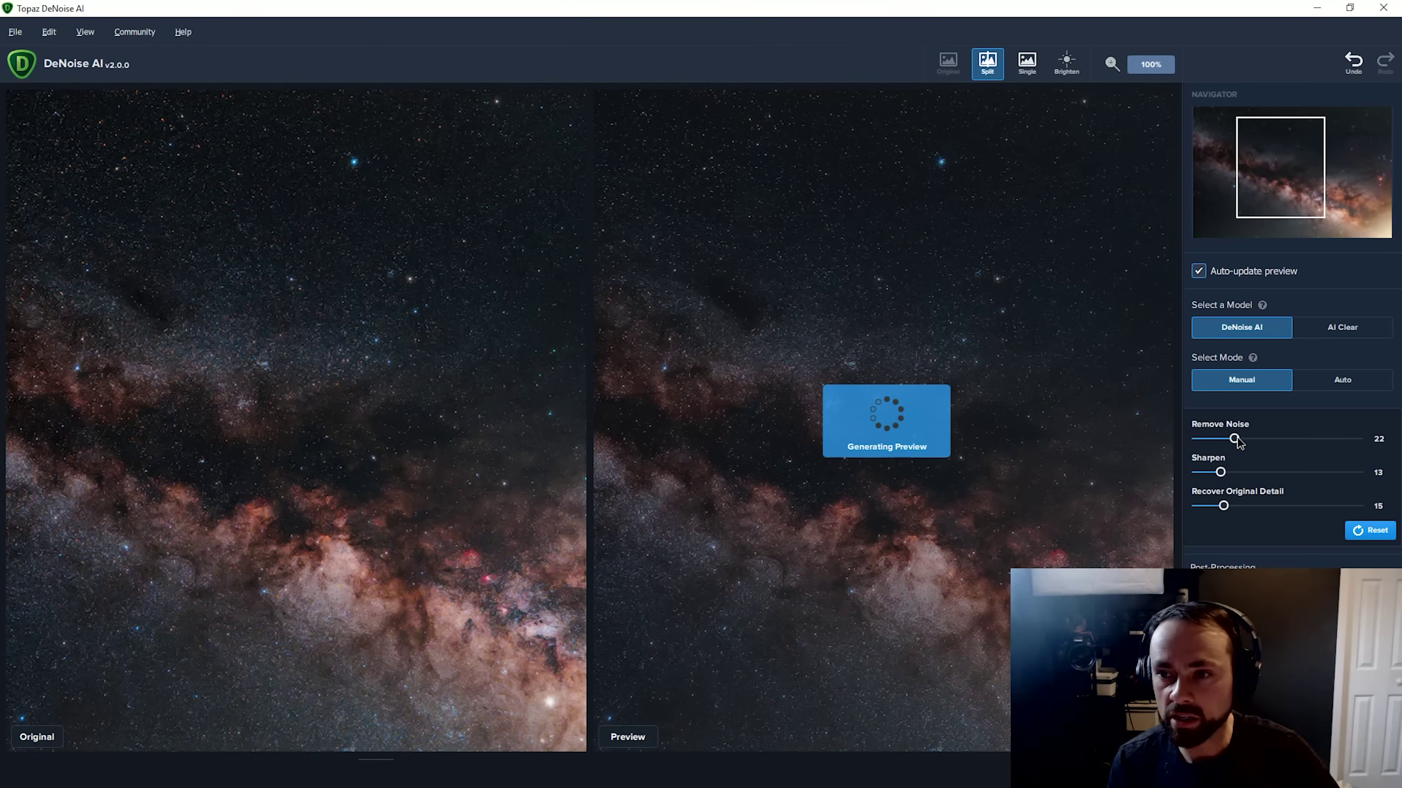
{"action": "left_click", "coordinate": [1162, 61]}
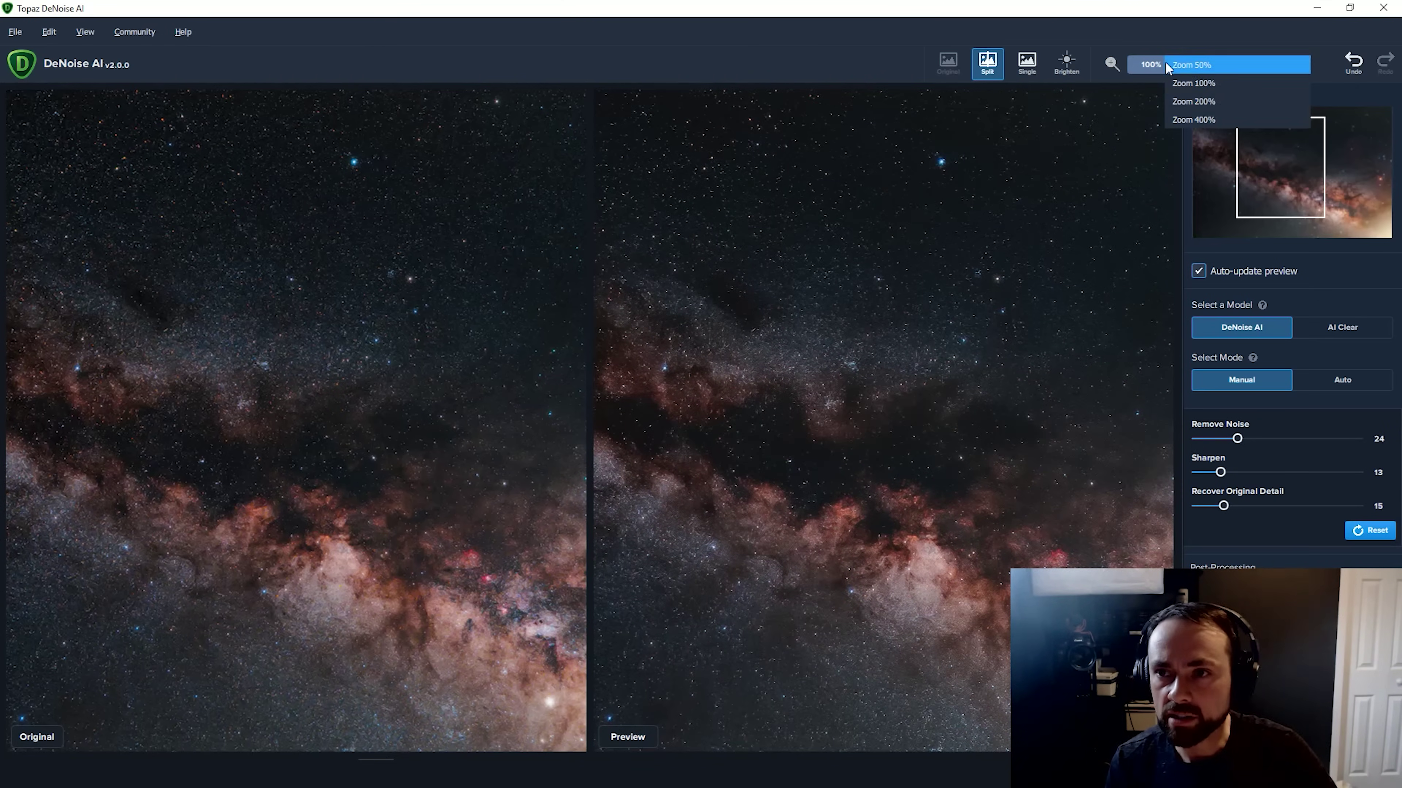
{"action": "left_click", "coordinate": [1185, 101]}
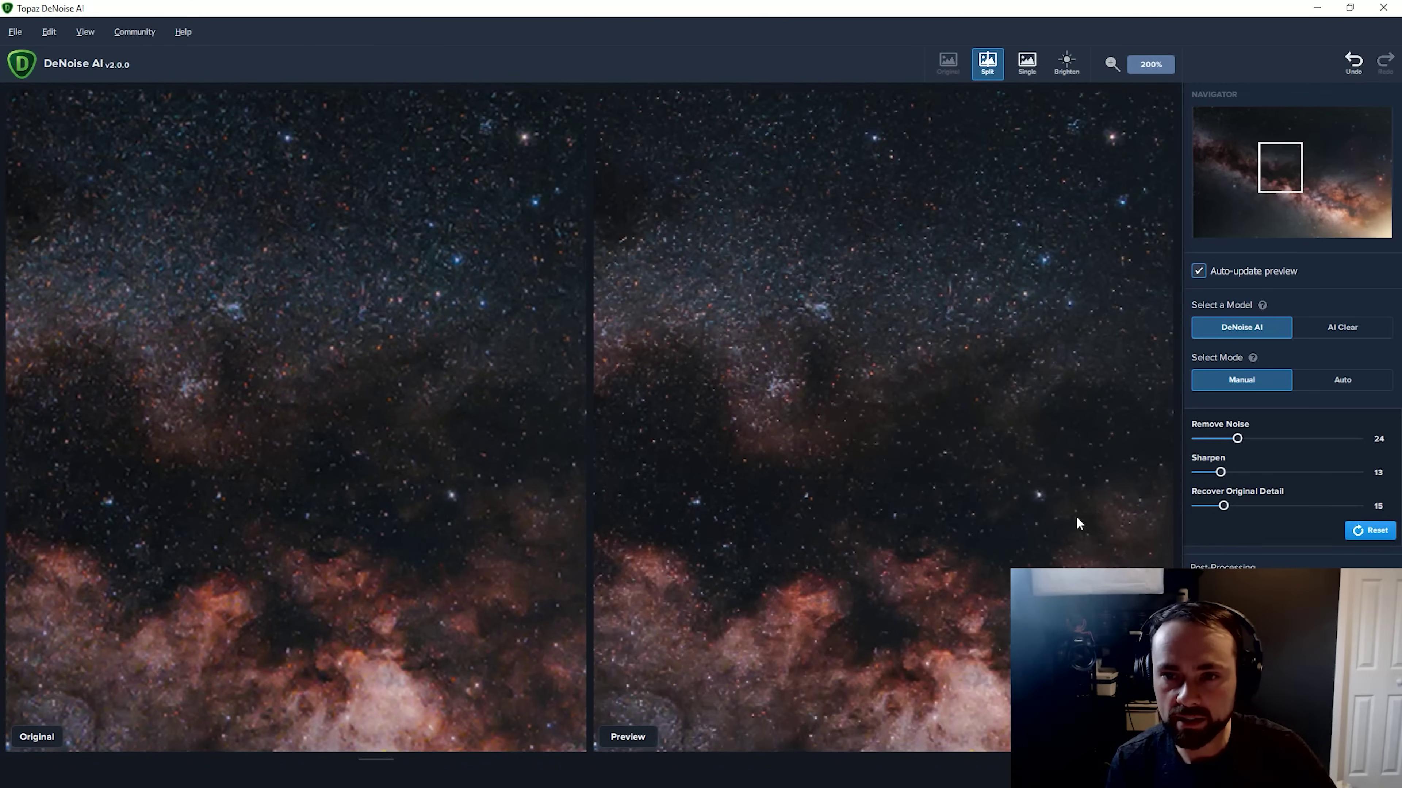
{"action": "left_click_drag", "start_coordinate": [1238, 439], "coordinate": [1248, 440]}
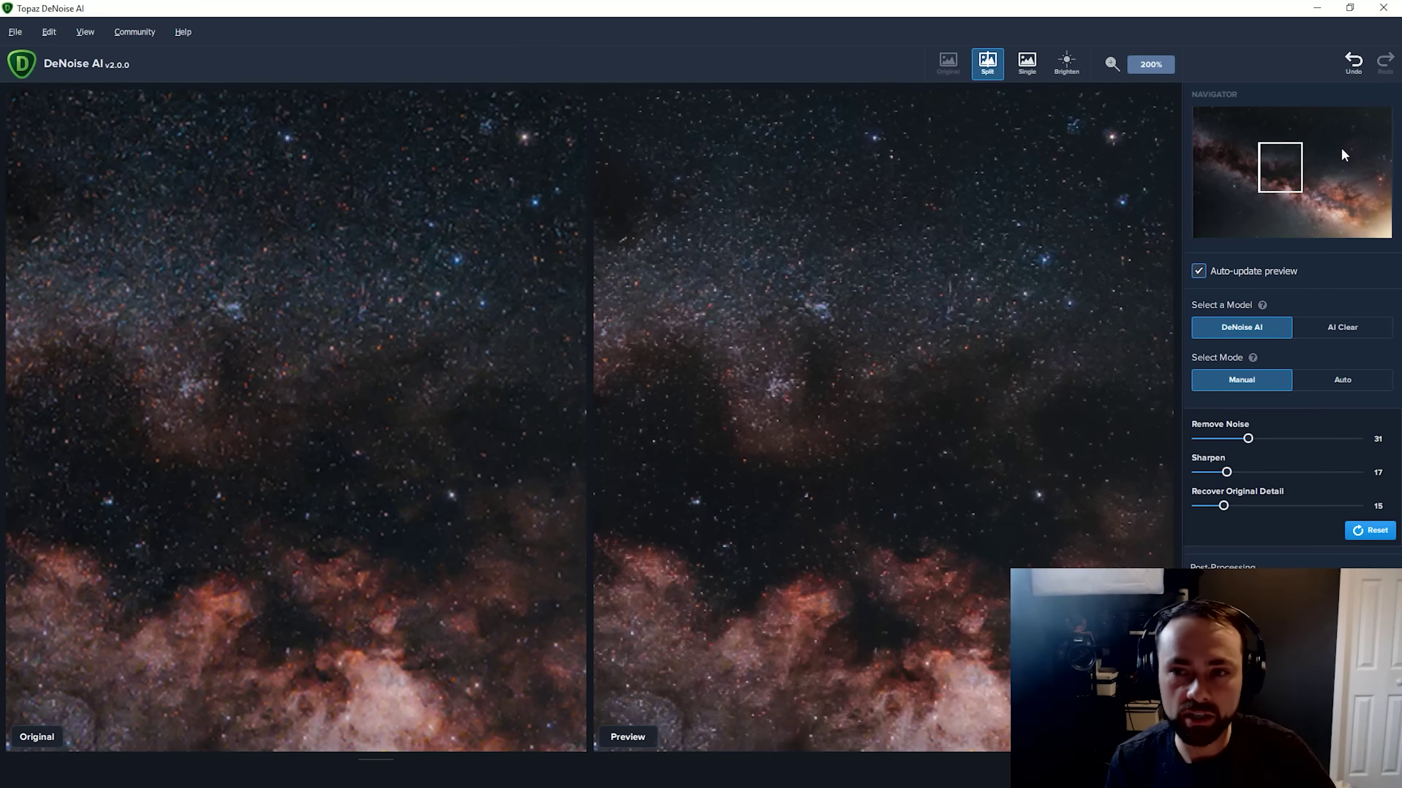
{"action": "left_click_drag", "start_coordinate": [1286, 156], "coordinate": [1277, 178]}
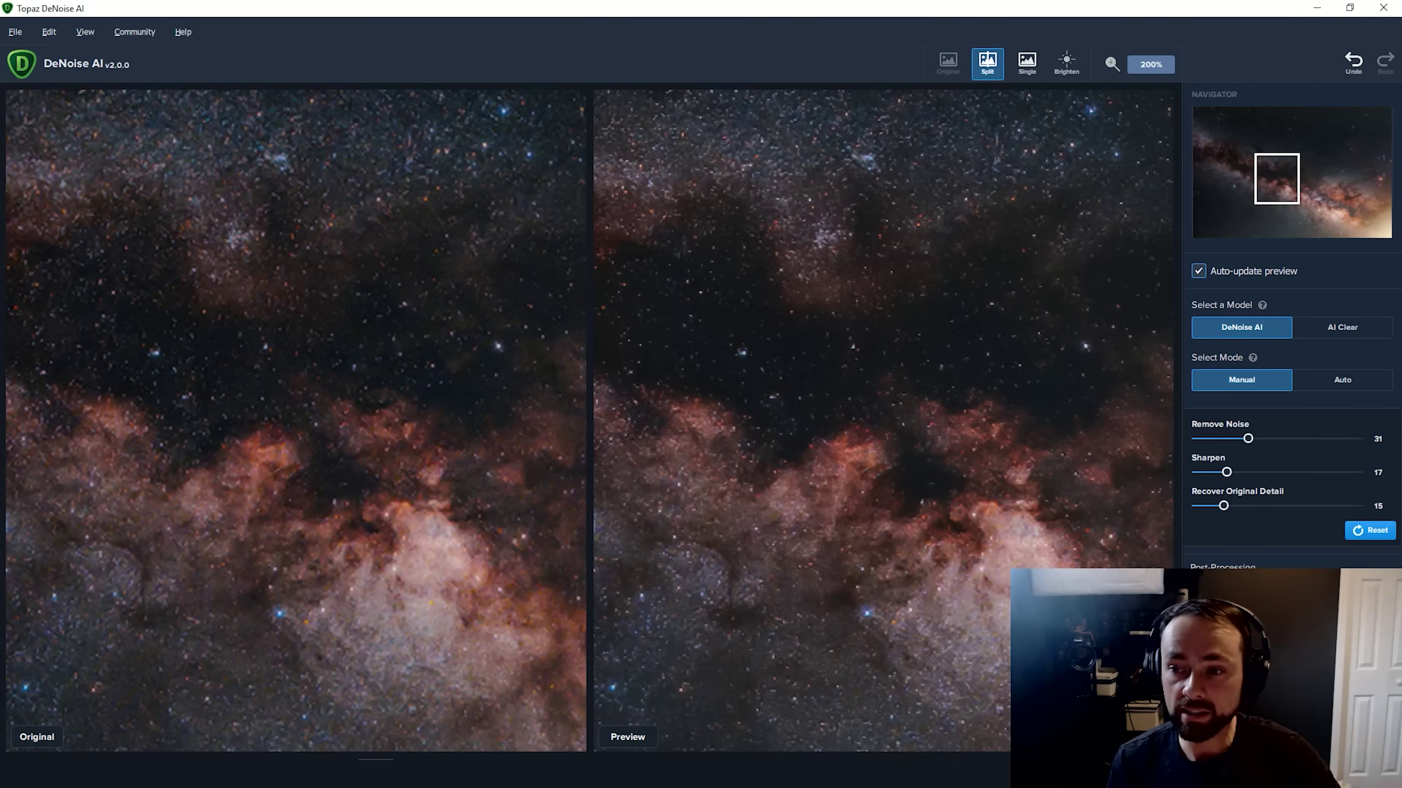
Examine the denoised The_Milky_Way_2019.jpg image in Photoshop at close zoom and at 100%.
{"action": "left_click", "coordinate": [874, 398]}
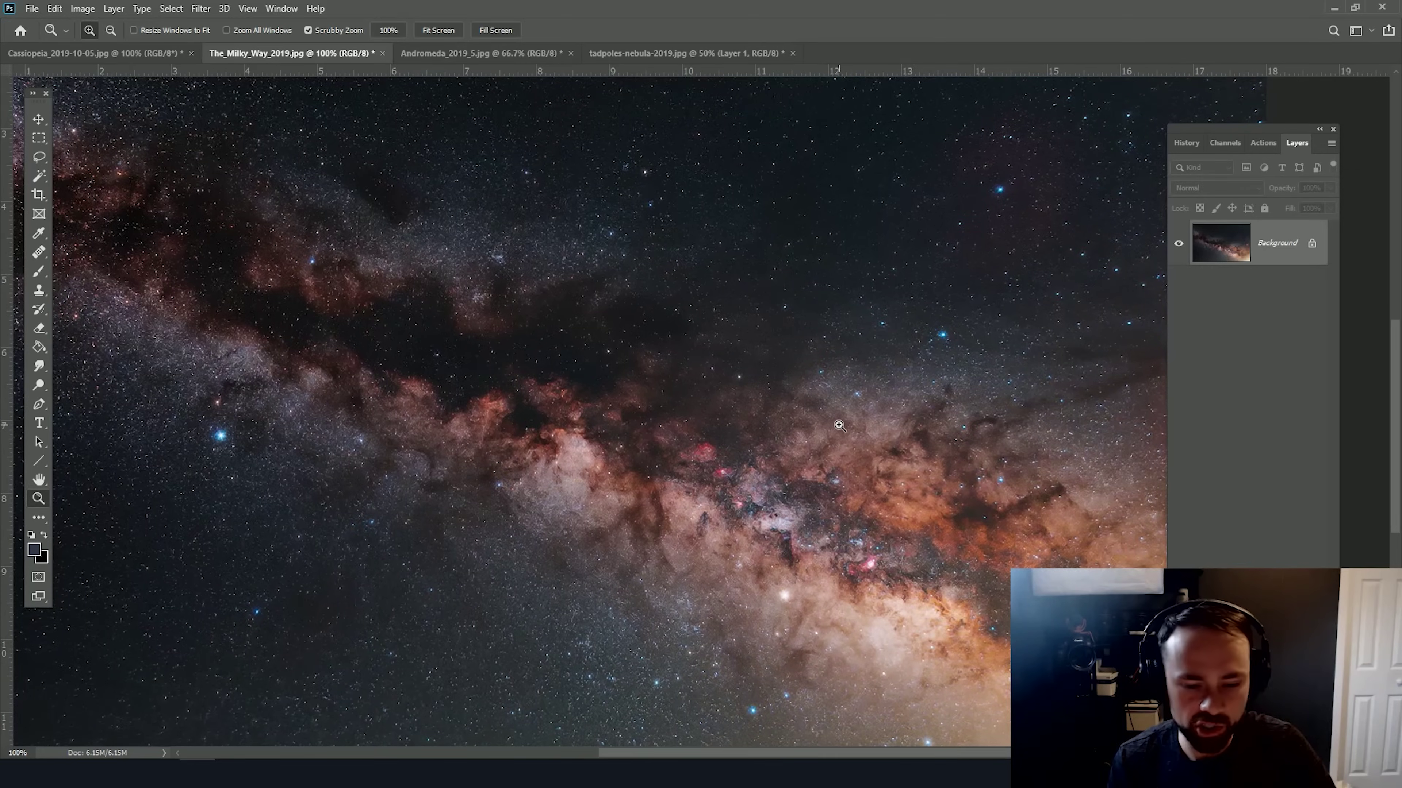
{"action": "left_click", "coordinate": [839, 426]}
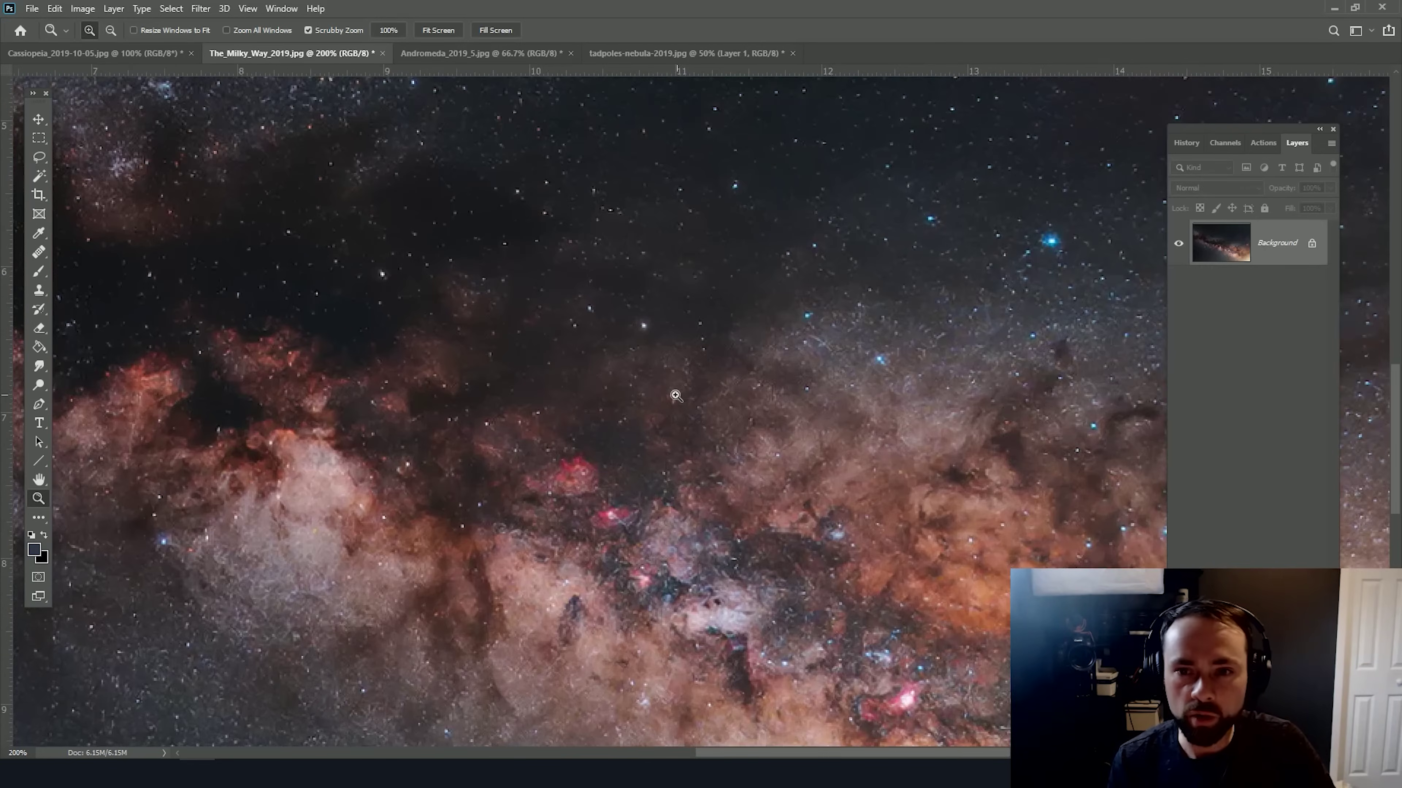
{"action": "left_click", "coordinate": [607, 393]}
{"action": "left_click", "coordinate": [742, 402], "text": "alt"}
{"action": "left_click", "coordinate": [742, 402], "text": "alt"}
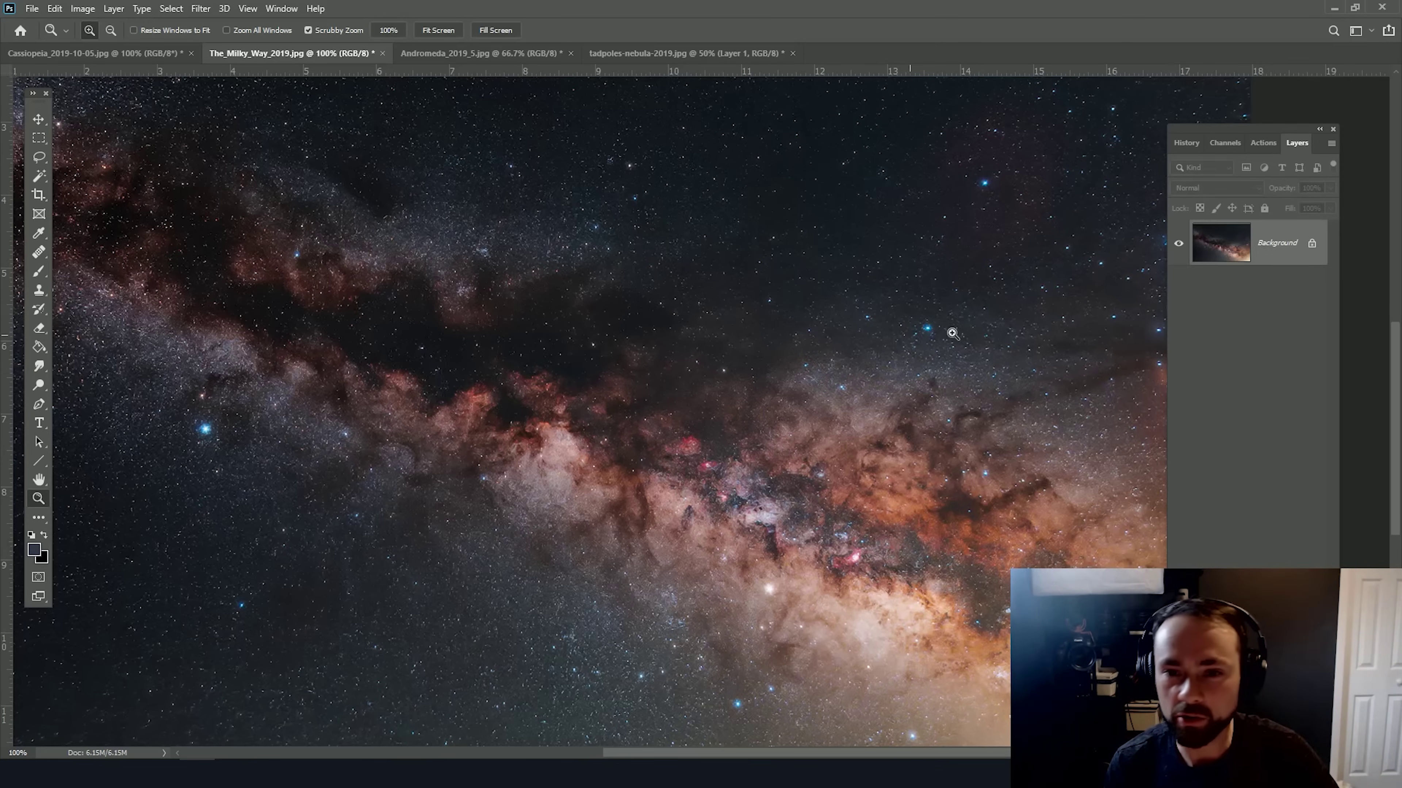
Compare the original and Topaz DeNoise AI history states of the Milky Way image.
{"action": "left_click", "coordinate": [1190, 147]}
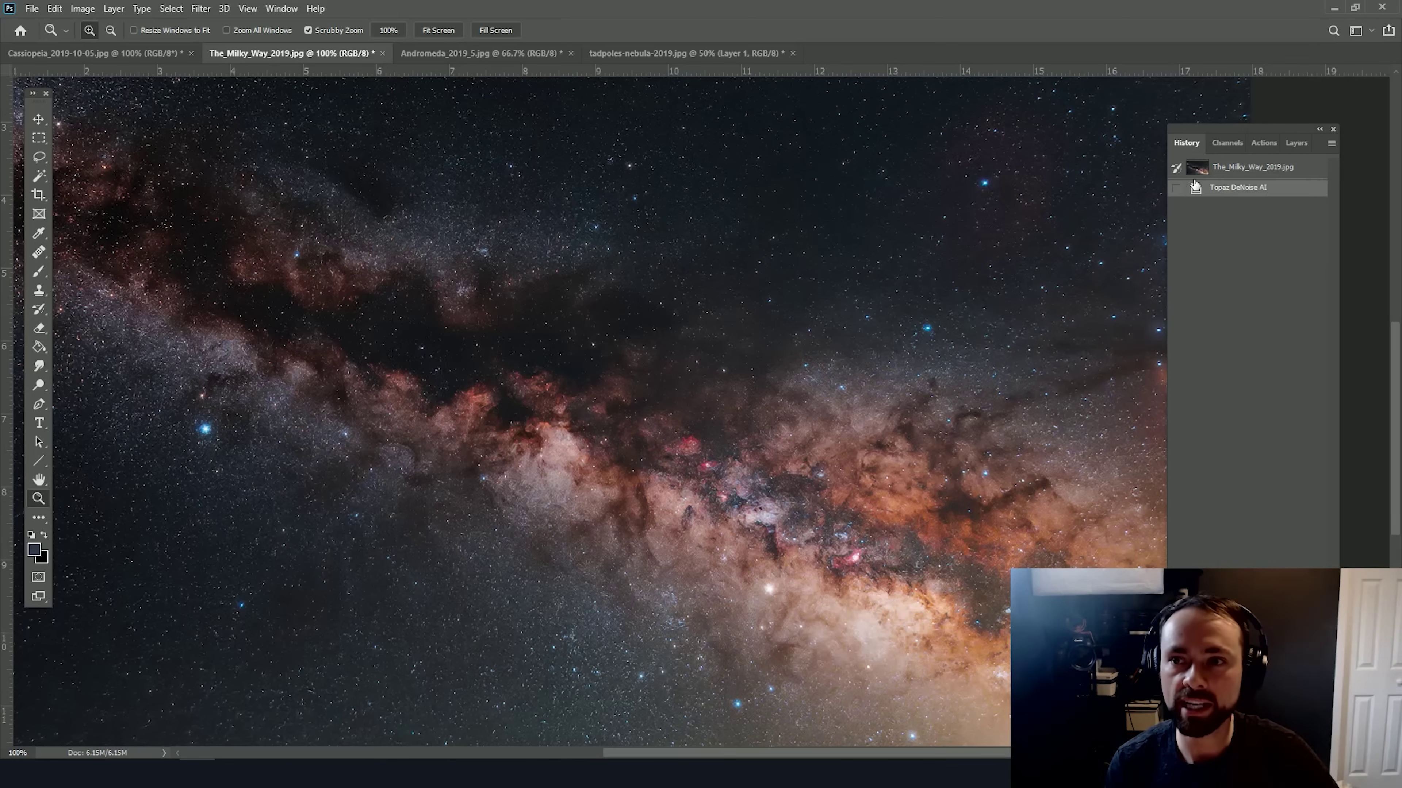
{"action": "left_click", "coordinate": [1277, 172]}
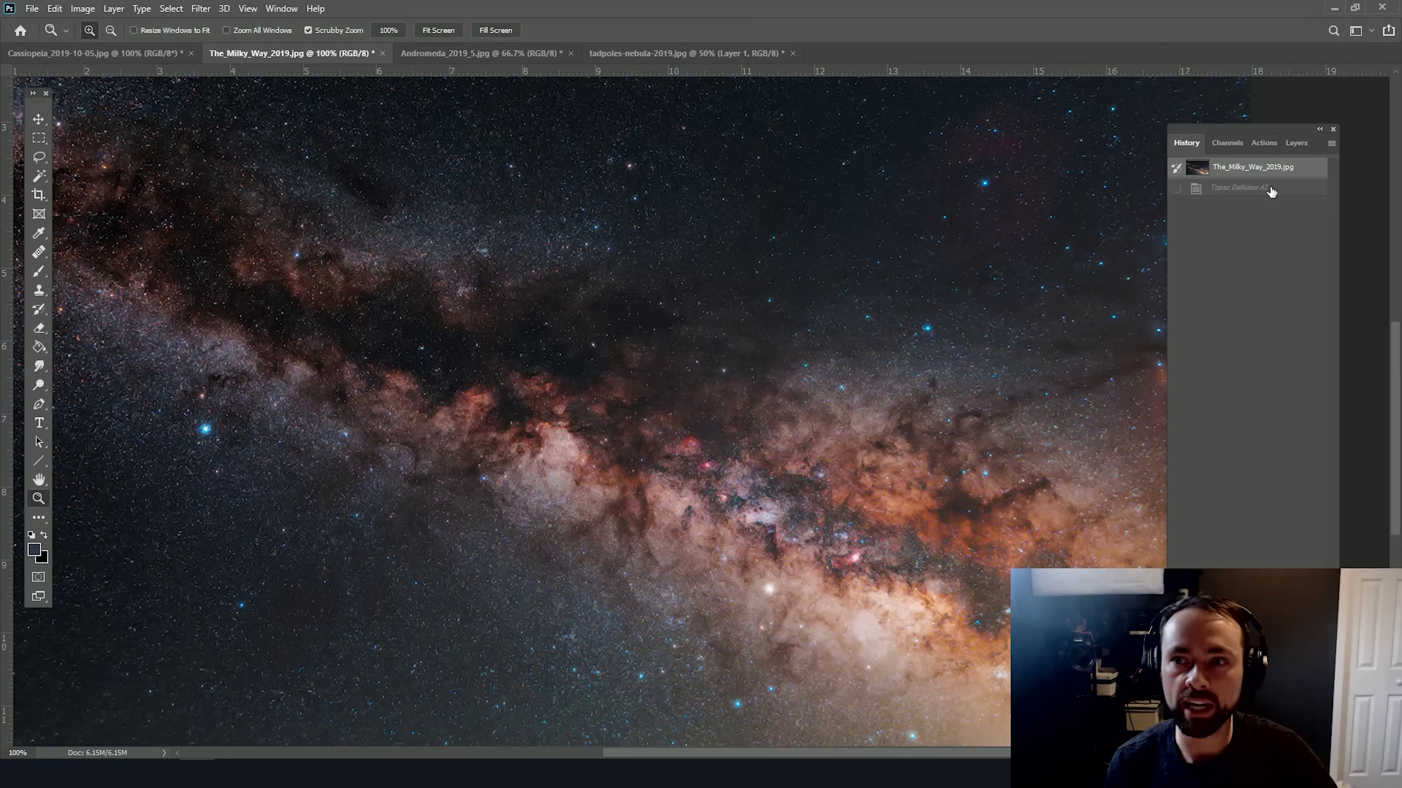
{"action": "left_click", "coordinate": [1268, 189]}
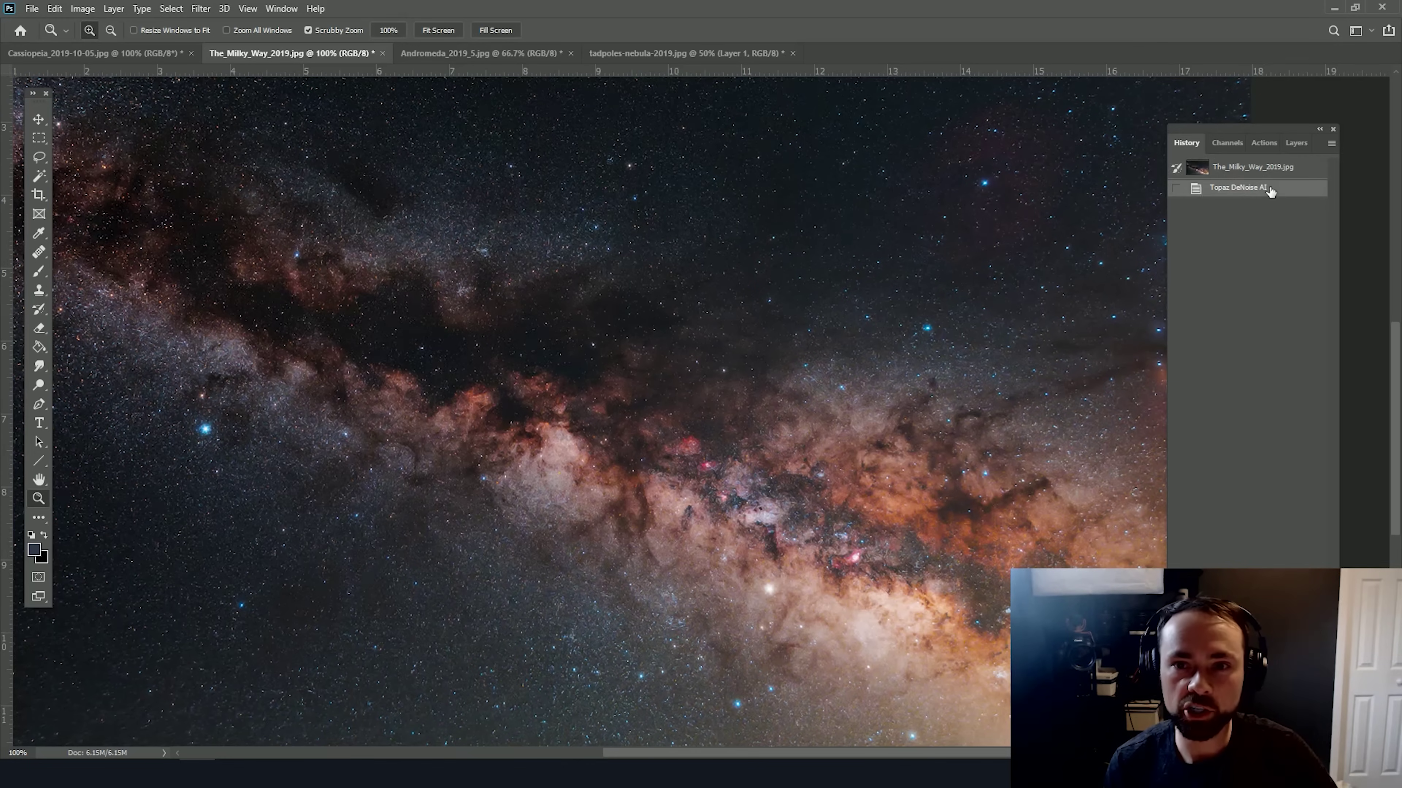
{"action": "left_click", "coordinate": [1271, 170]}
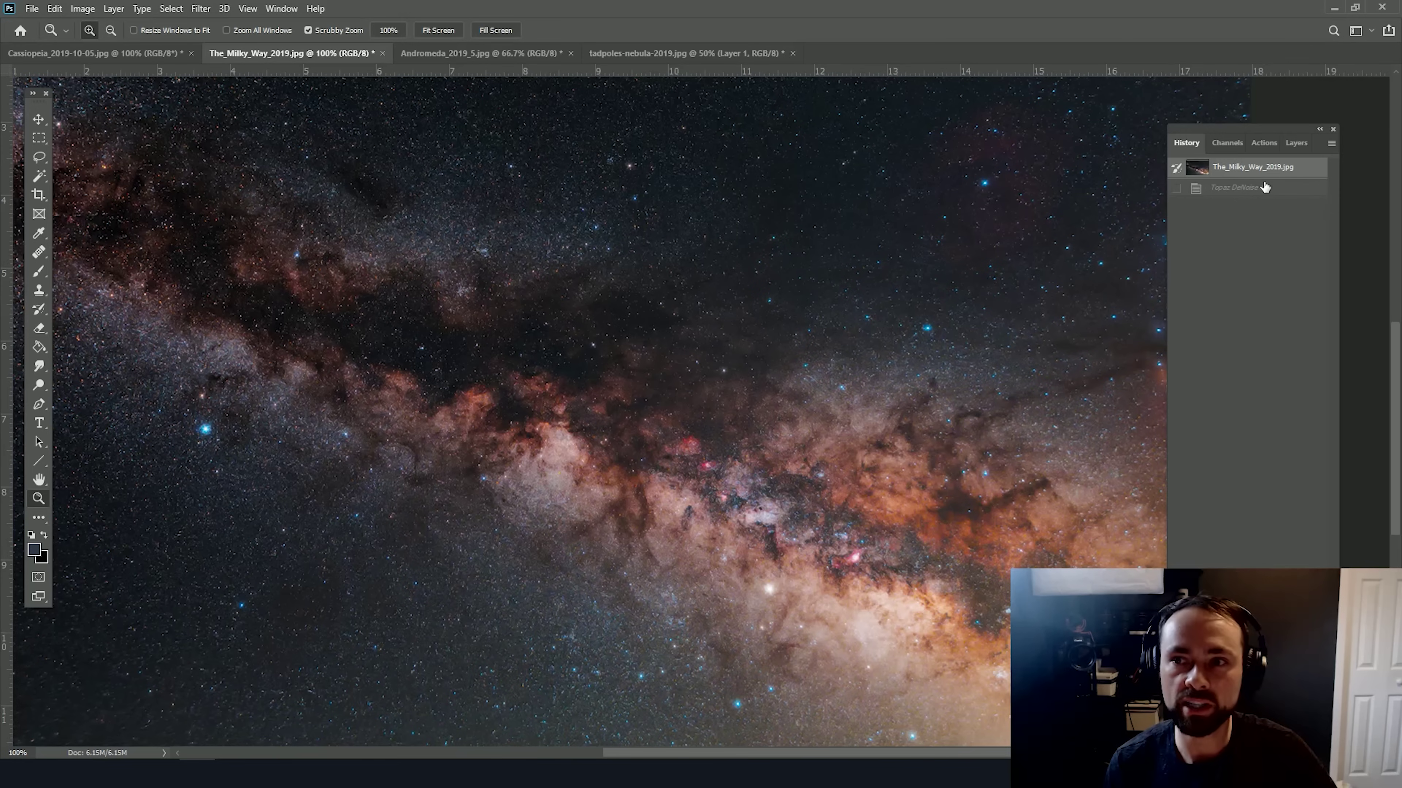
{"action": "left_click", "coordinate": [1261, 189]}
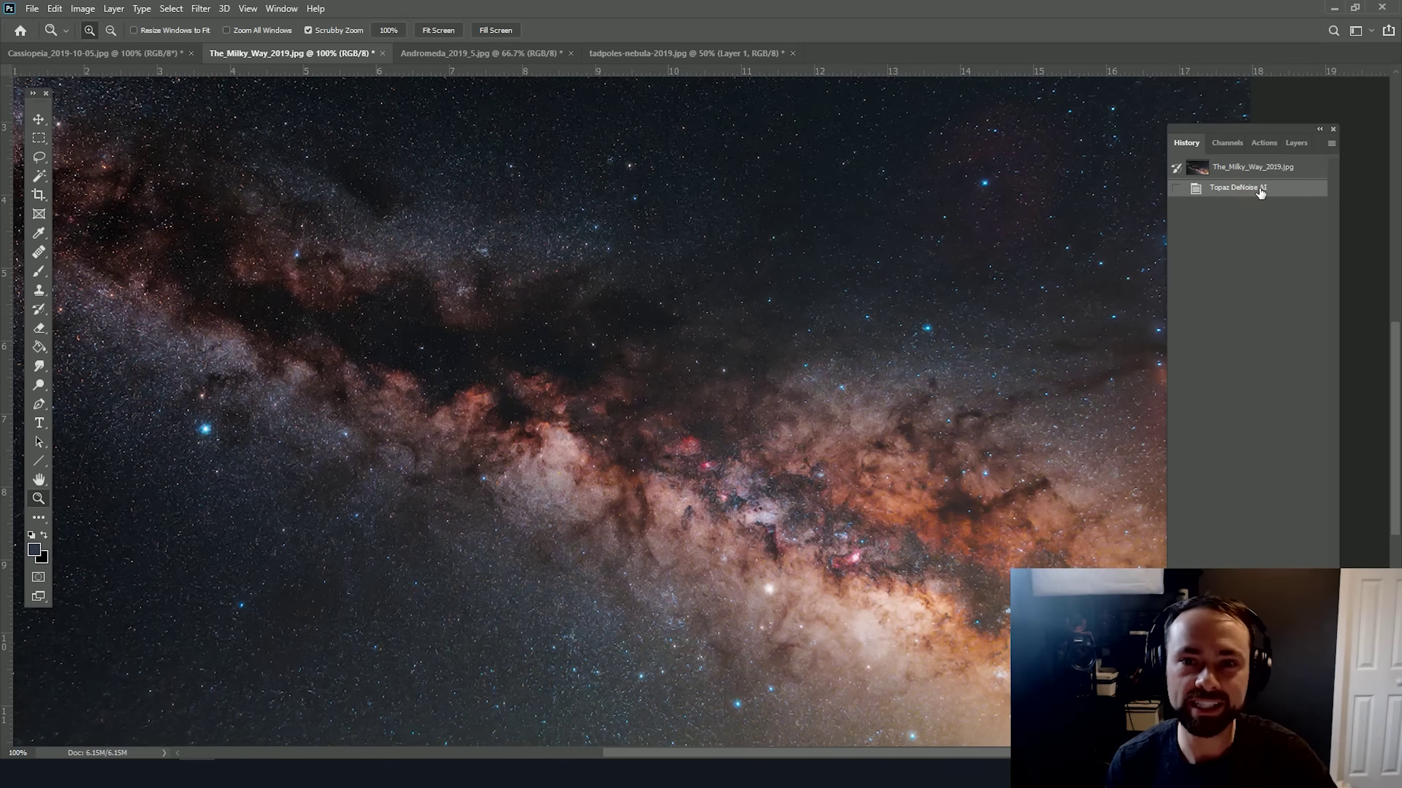
{"action": "left_click", "coordinate": [735, 395], "text": "alt"}
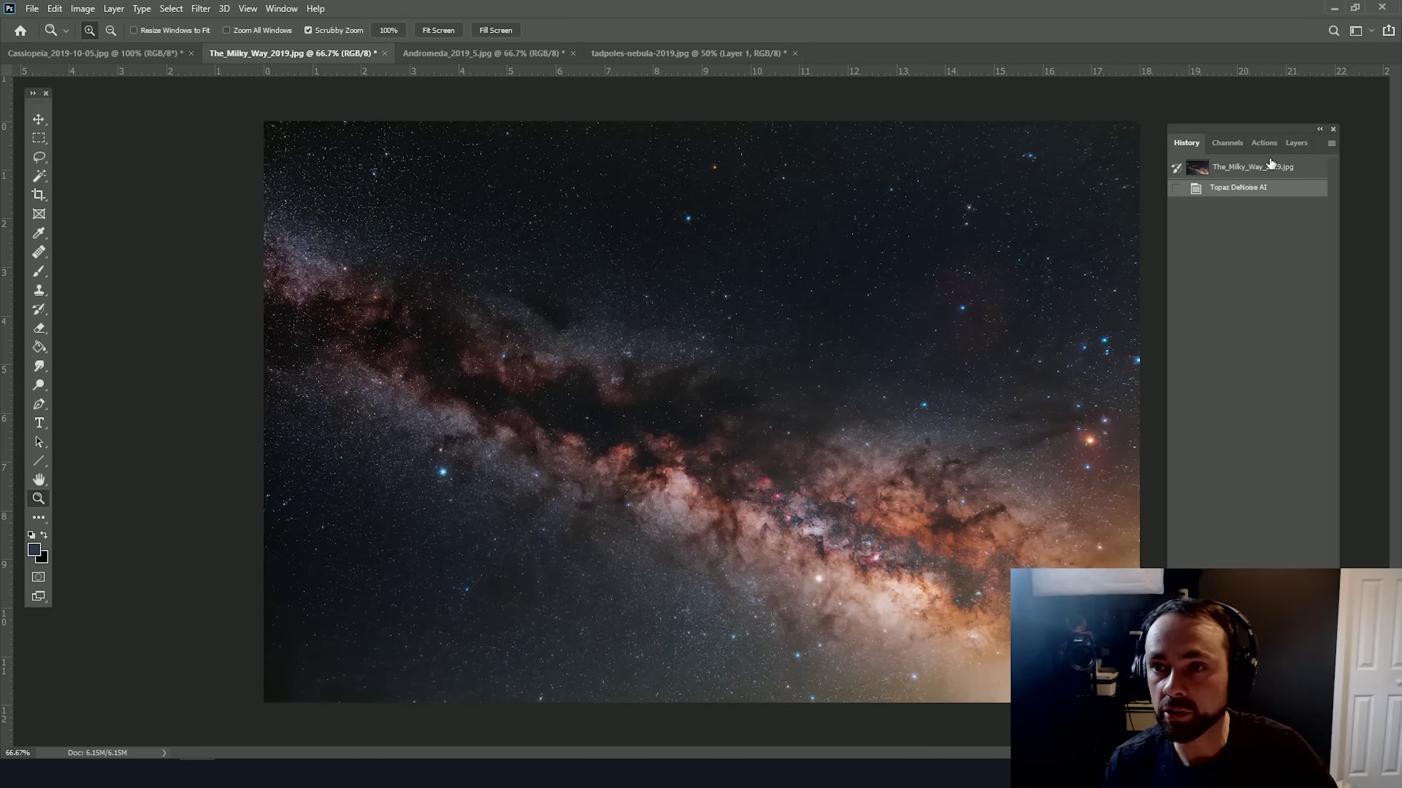
Place a copy of the whole denoised image as a new layer above the Background reverted to its original state.
{"action": "left_click", "coordinate": [1296, 144]}
{"action": "key", "text": "ctrl+a"}
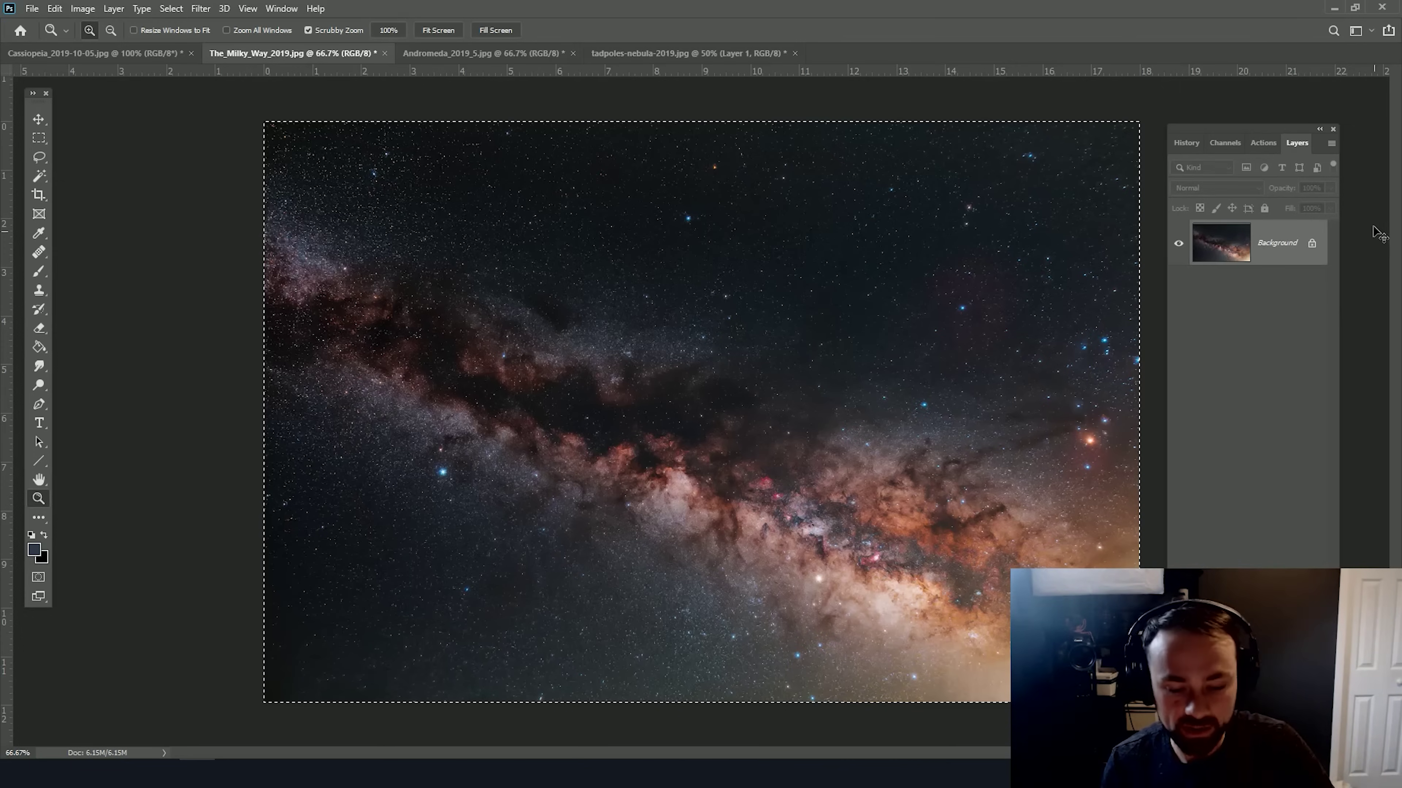
{"action": "left_click", "coordinate": [1181, 142]}
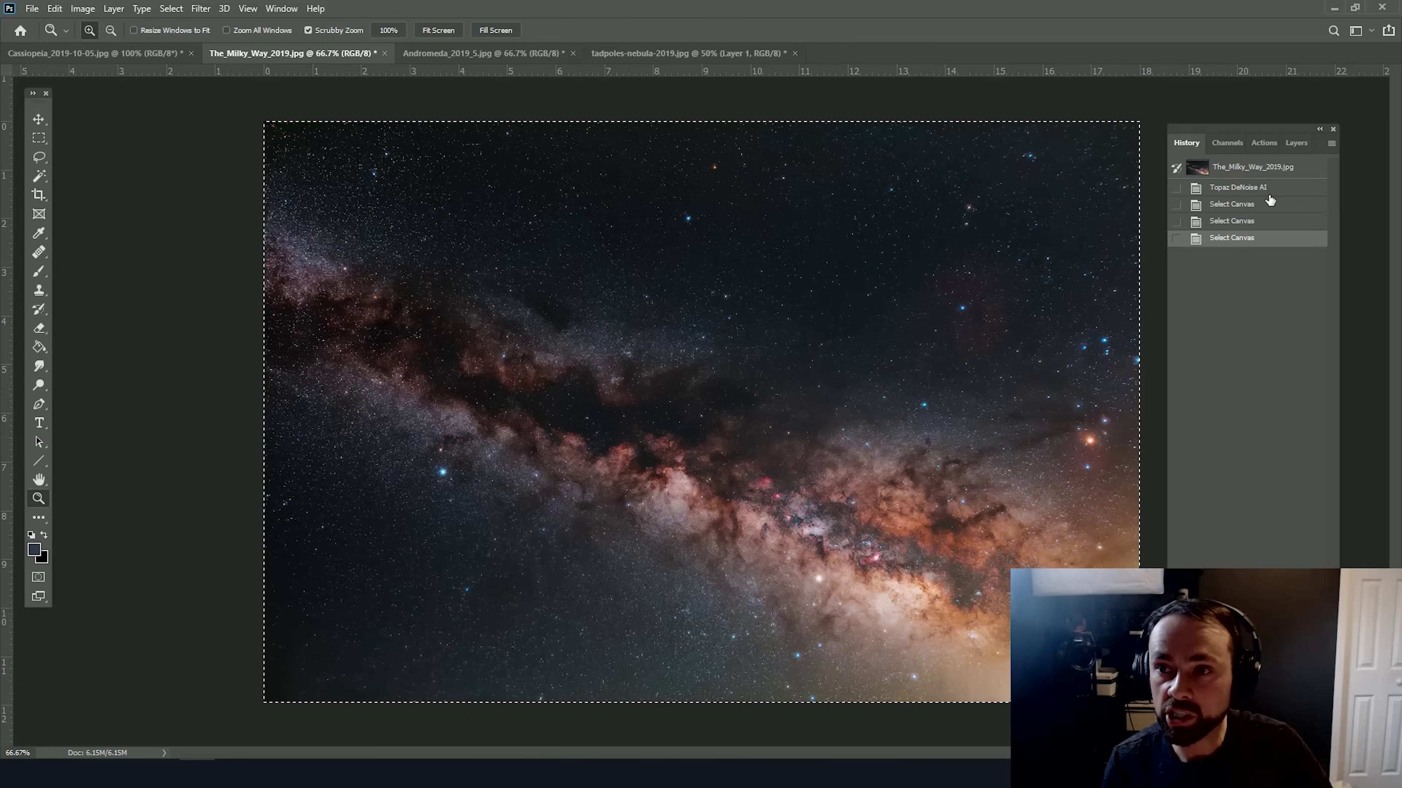
{"action": "left_click", "coordinate": [1251, 172]}
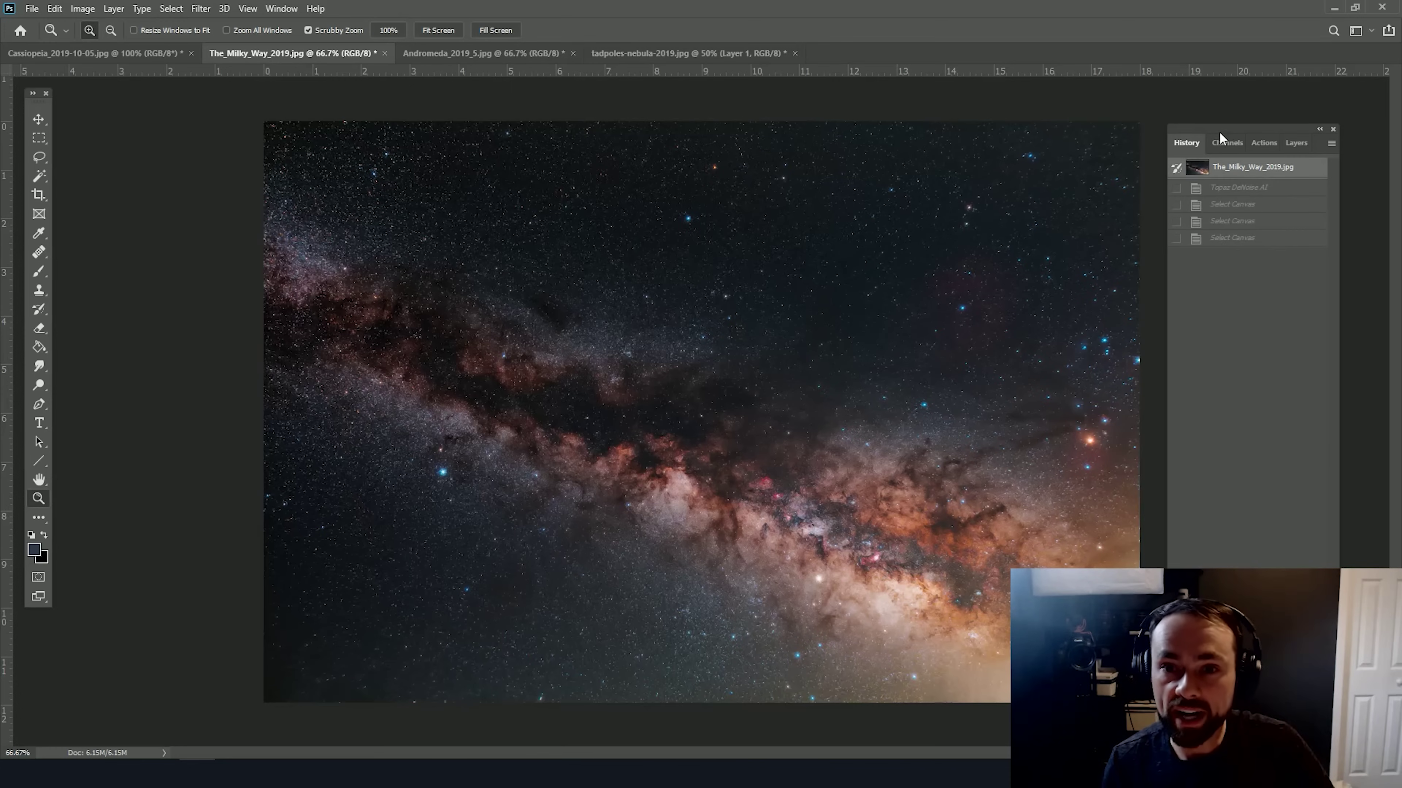
{"action": "left_click", "coordinate": [1295, 145]}
{"action": "key", "text": "ctrl+j"}
Toggle the visibility of Layer 1 at 200% zoom to compare the denoised copy with the original Background.
{"action": "left_click_drag", "start_coordinate": [759, 451], "coordinate": [1162, 242]}
{"action": "left_click", "coordinate": [1181, 250]}
{"action": "left_click", "coordinate": [1182, 250]}
{"action": "left_click", "coordinate": [1181, 250]}
{"action": "left_click", "coordinate": [1178, 244]}
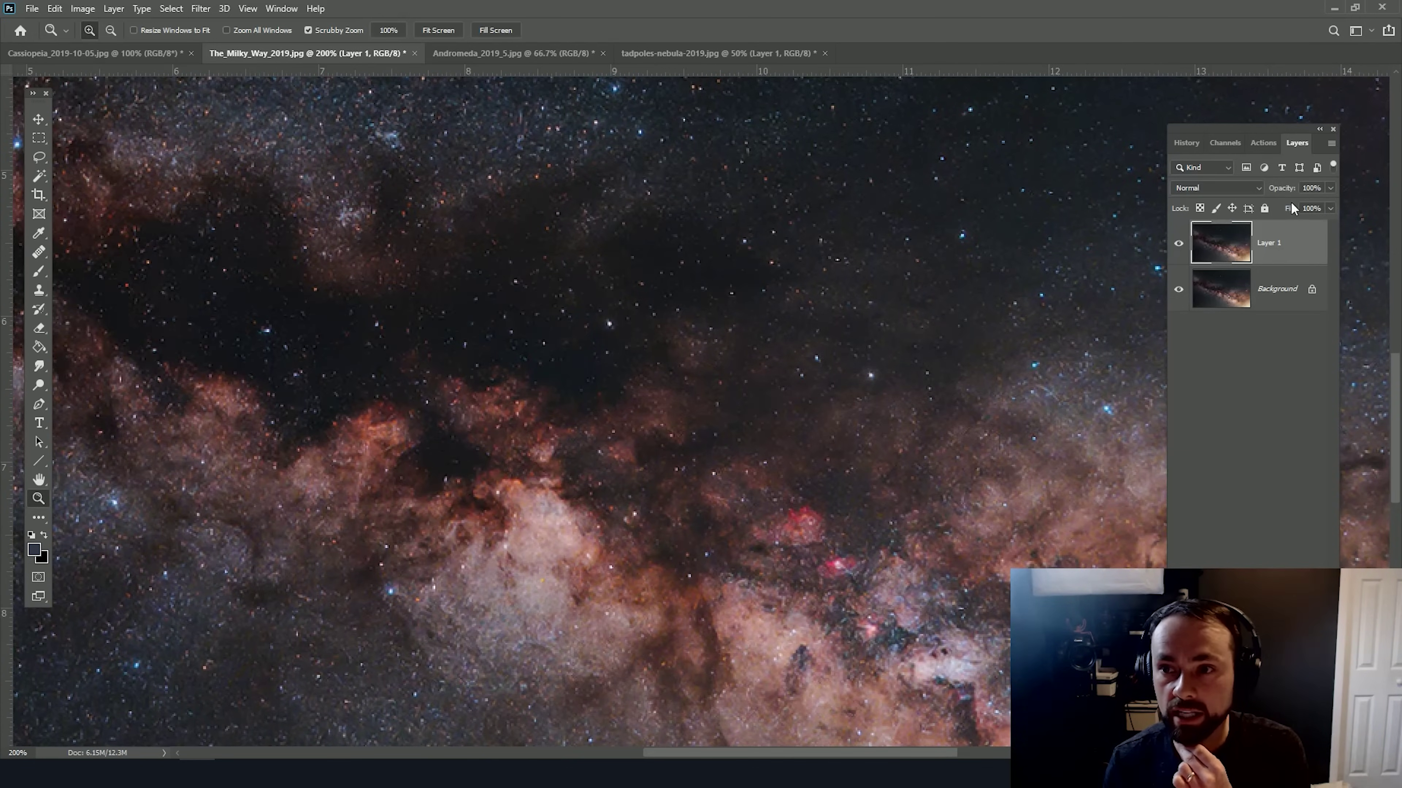
Lower the opacity of Layer 1 to 49% to blend the denoised copy with the original.
{"action": "left_click", "coordinate": [1331, 188]}
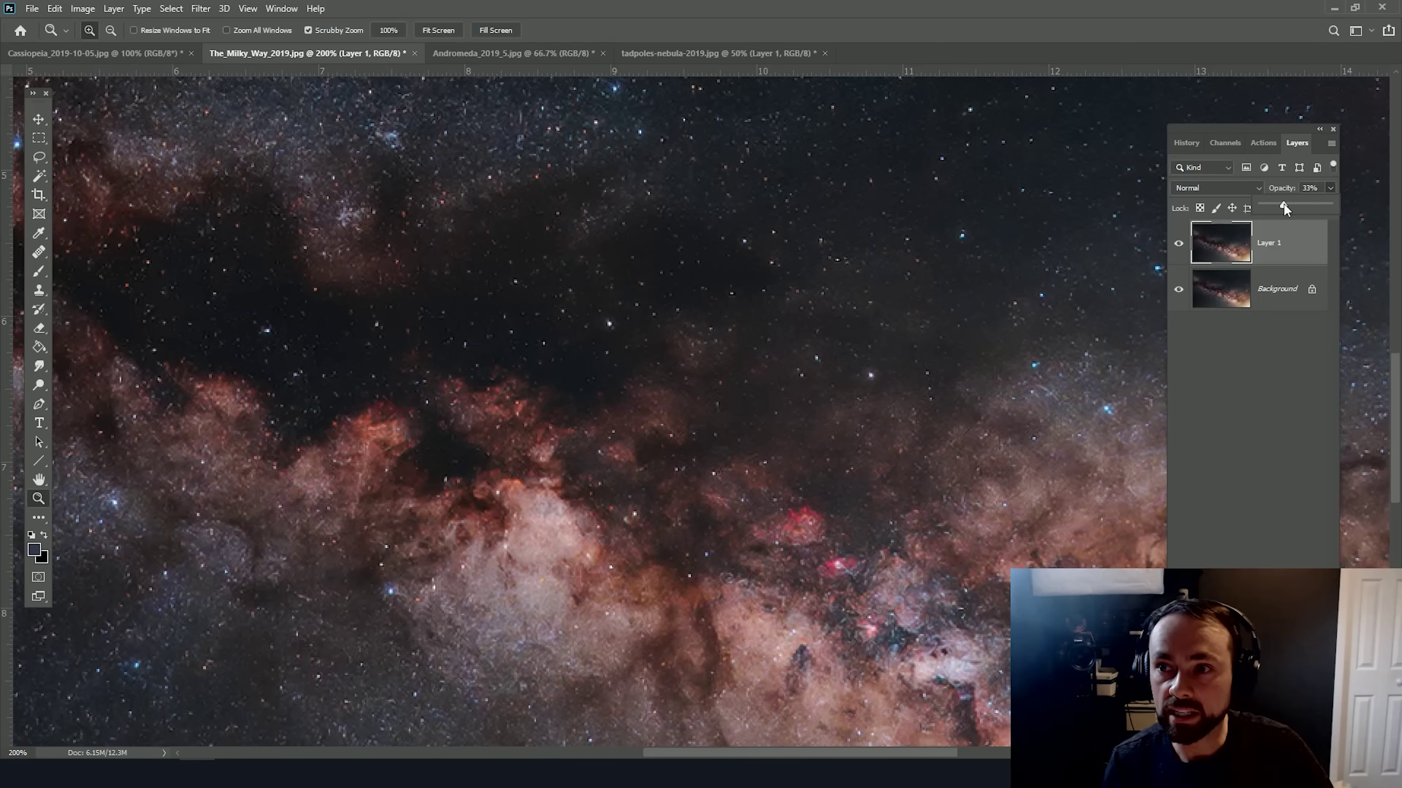
{"action": "left_click_drag", "start_coordinate": [1283, 203], "coordinate": [1295, 206]}
{"action": "left_click", "coordinate": [767, 401], "text": "alt"}
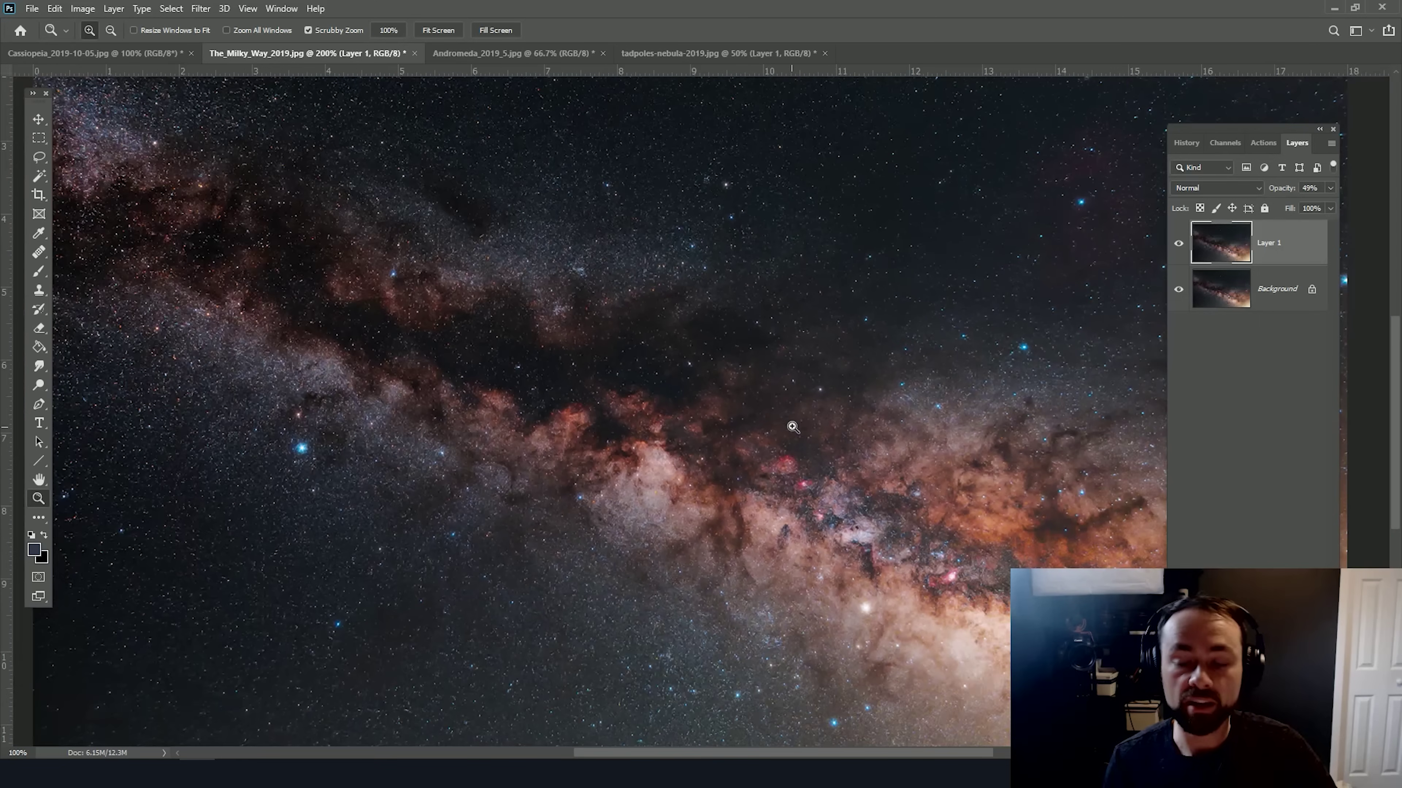
Select the bright Milky Way core on the Background layer with Color Range, using Sampled Colors and a higher fuzziness.
{"action": "left_click", "coordinate": [171, 9]}
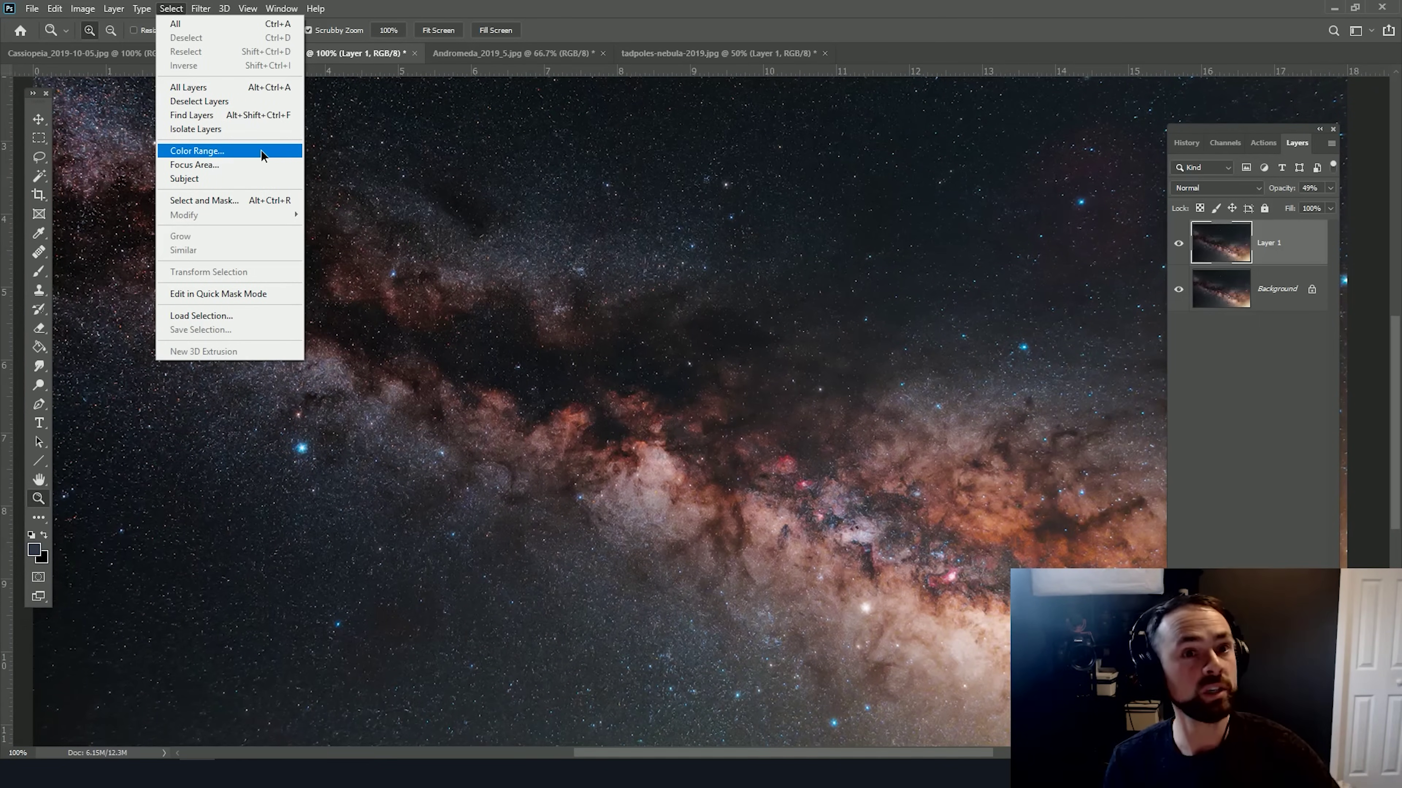
{"action": "left_click", "coordinate": [1269, 288]}
{"action": "left_click", "coordinate": [171, 9]}
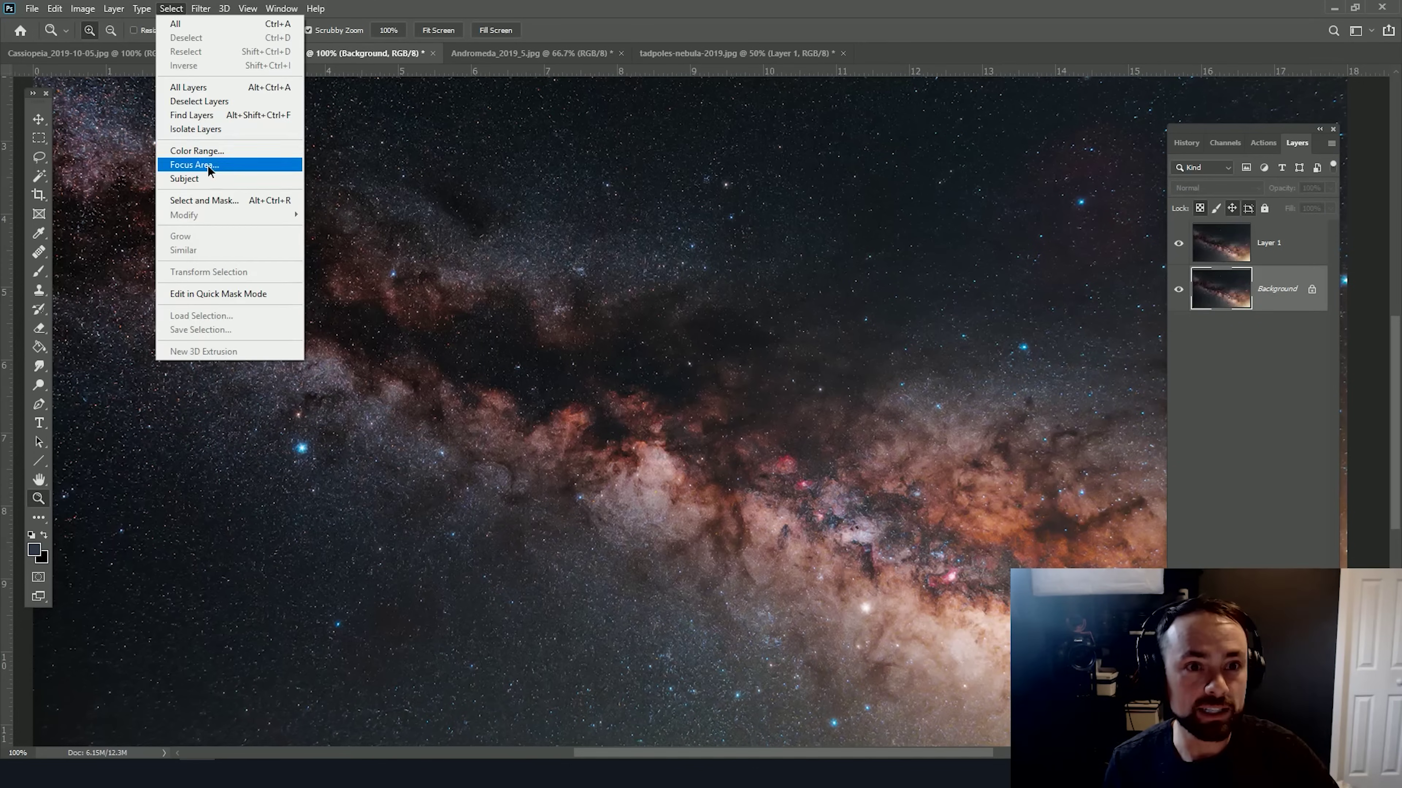
{"action": "left_click", "coordinate": [220, 152]}
{"action": "left_click_drag", "start_coordinate": [403, 222], "coordinate": [459, 227]}
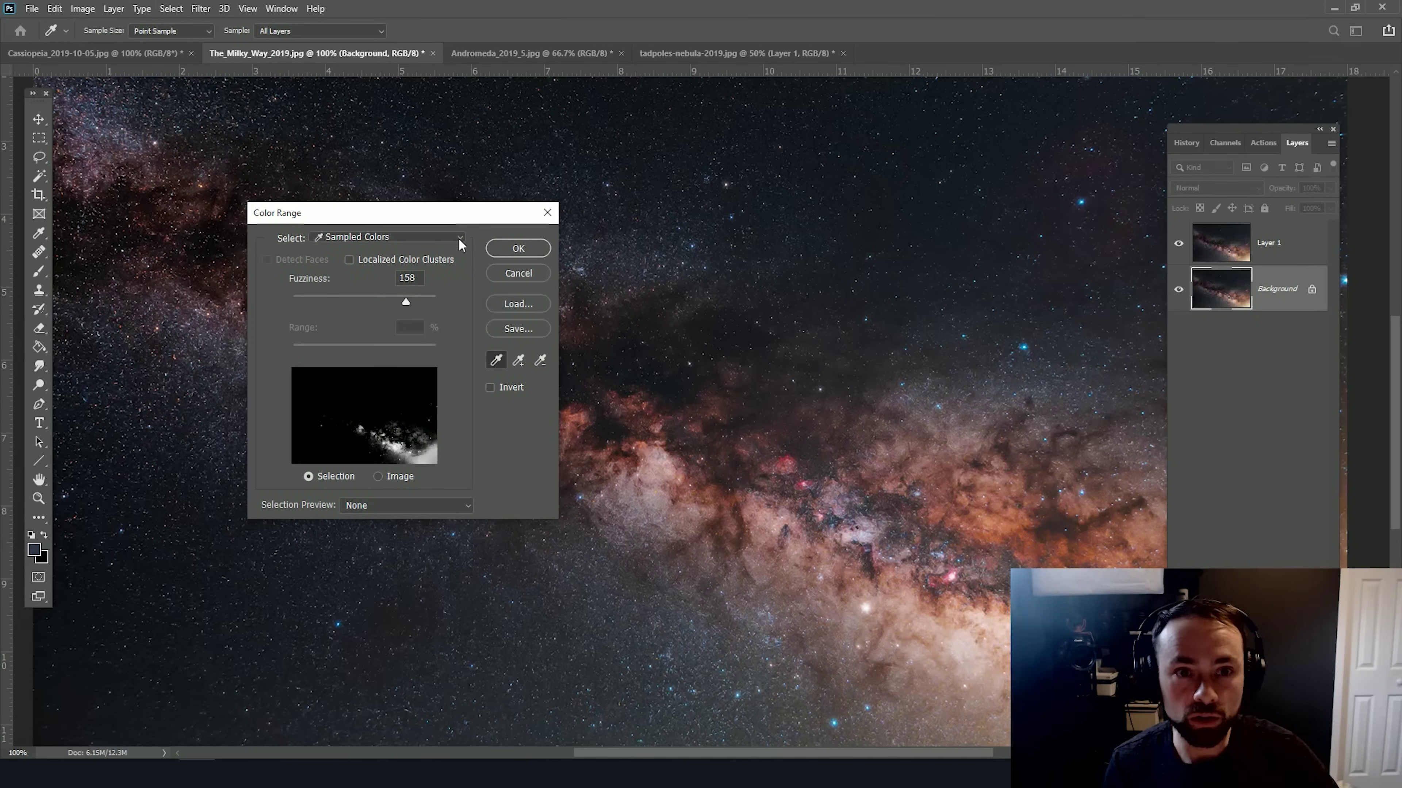
{"action": "left_click", "coordinate": [1006, 622]}
{"action": "mouse_move", "coordinate": [406, 302]}
{"action": "left_mouse_down"}
{"action": "mouse_move", "coordinate": [386, 304]}
{"action": "mouse_move", "coordinate": [422, 304]}
{"action": "left_mouse_up"}
{"action": "left_click", "coordinate": [518, 249]}
{"action": "key", "text": "z"}
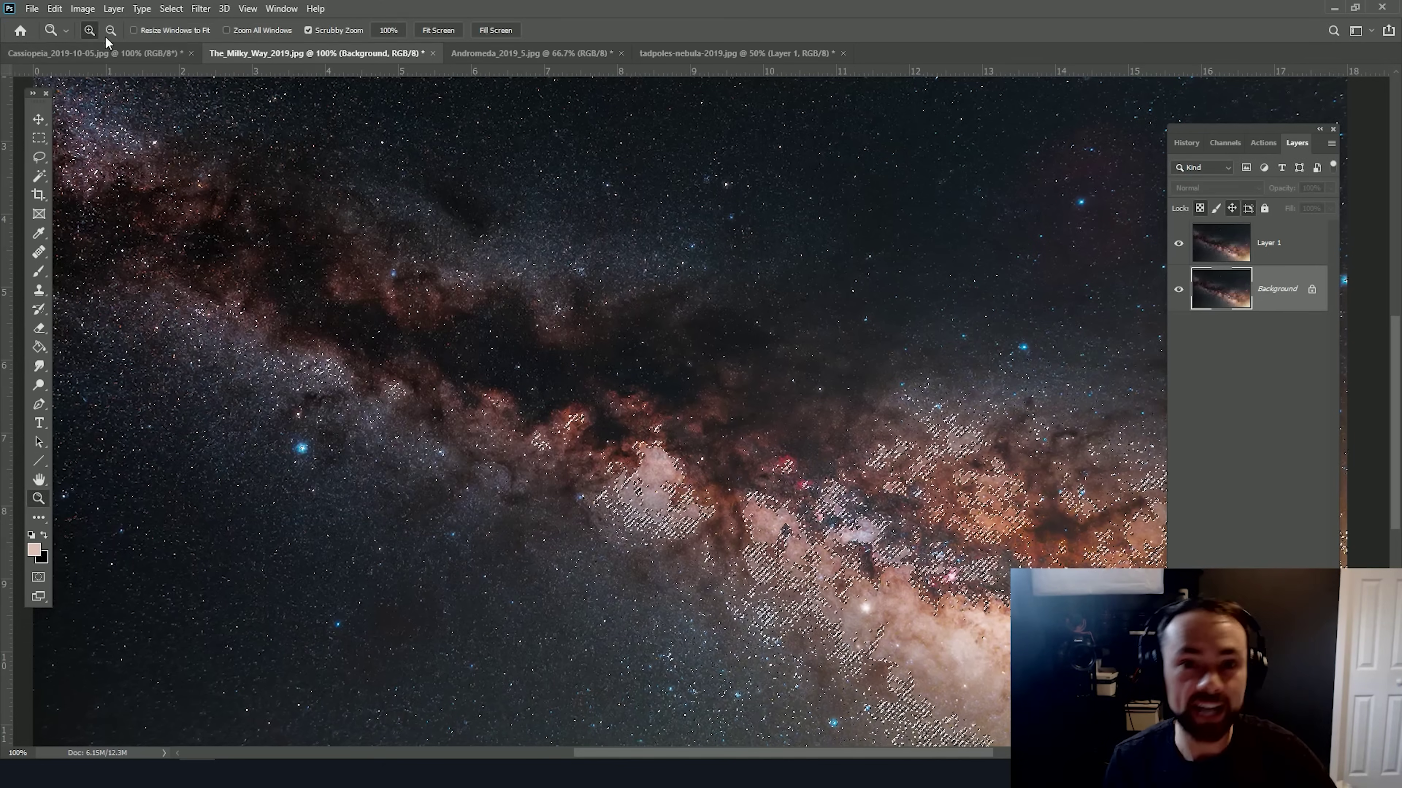
Refine the core selection with Select and Mask, using a feather of about 2 px and slightly increased contrast.
{"action": "left_click", "coordinate": [171, 8]}
{"action": "left_click", "coordinate": [284, 200]}
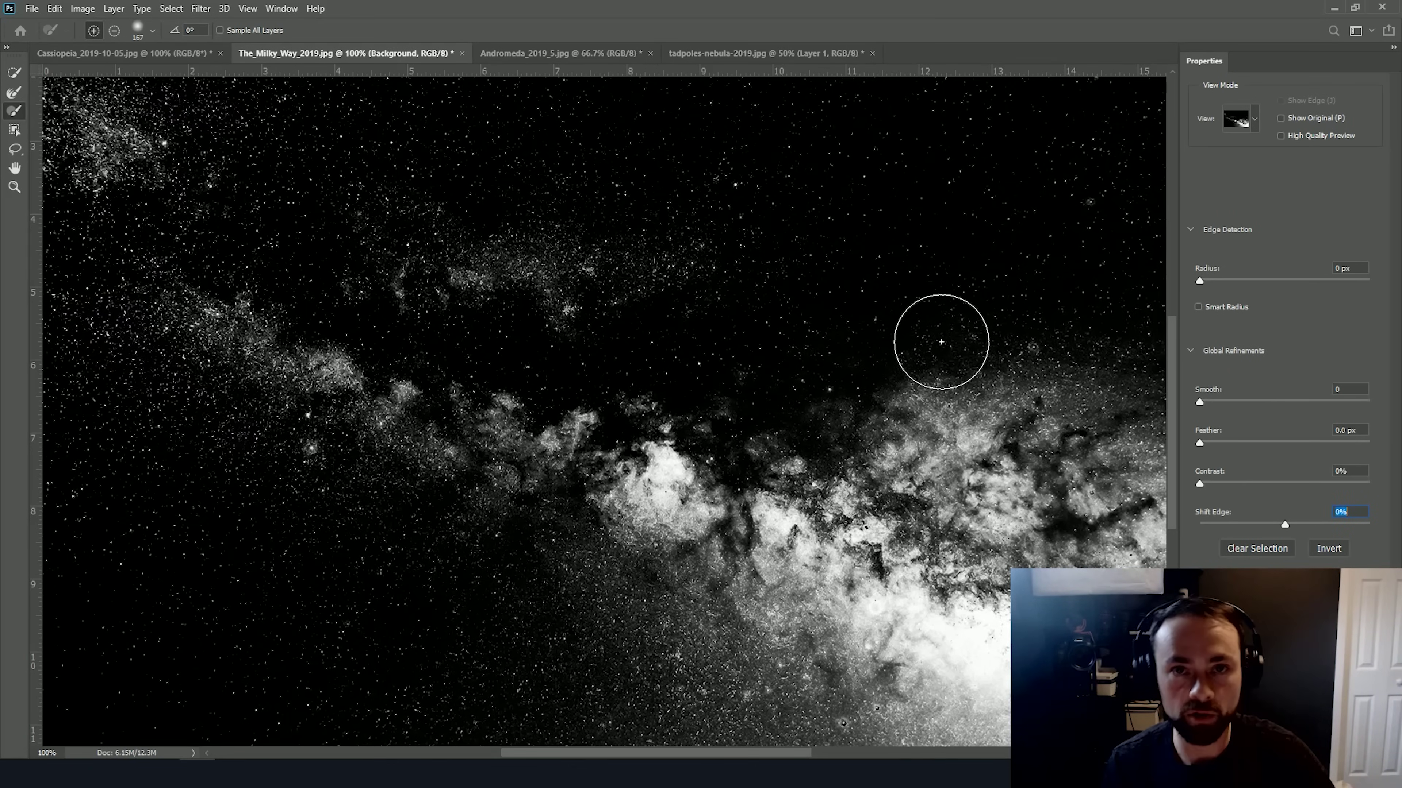
{"action": "left_click", "coordinate": [1219, 442]}
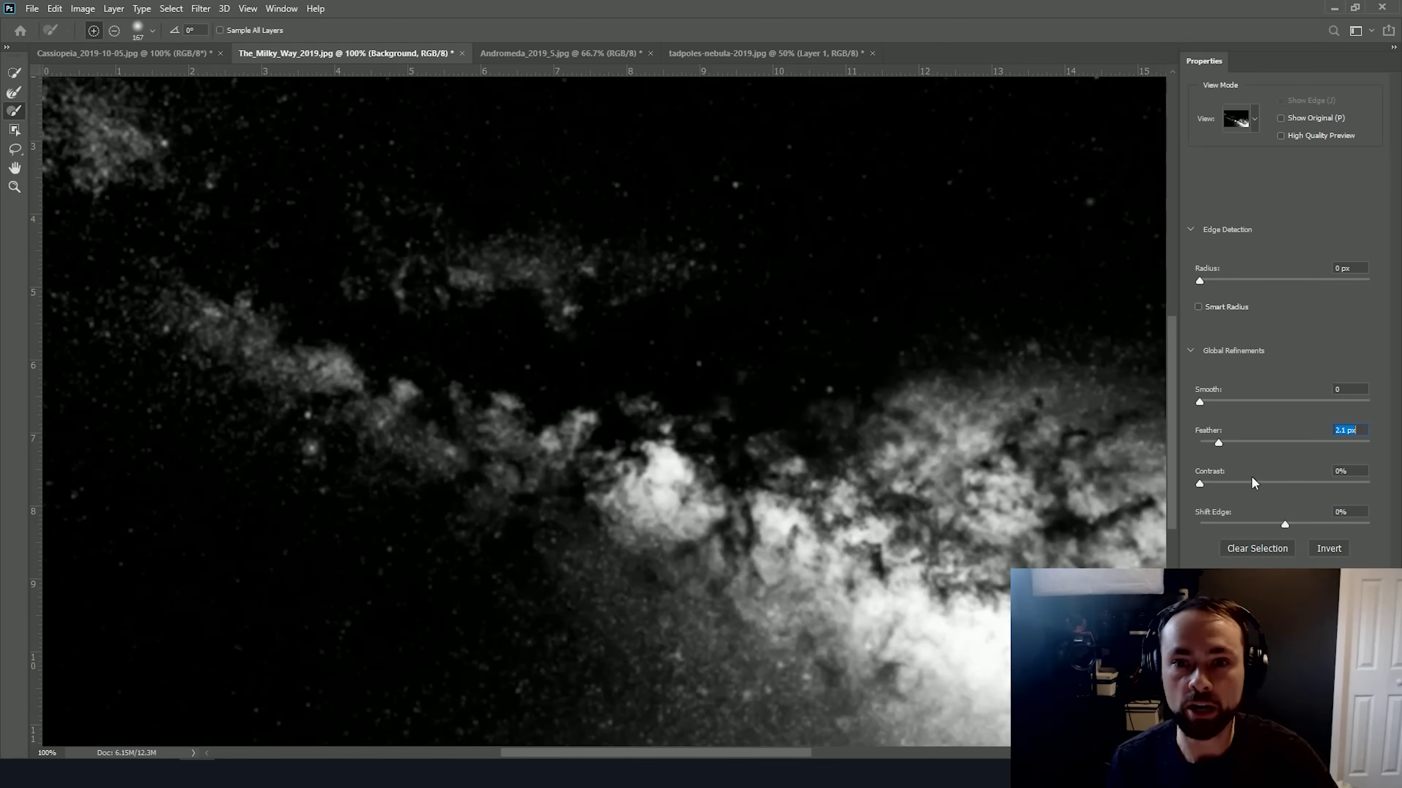
{"action": "left_click", "coordinate": [1213, 484]}
{"action": "key", "text": "Return"}
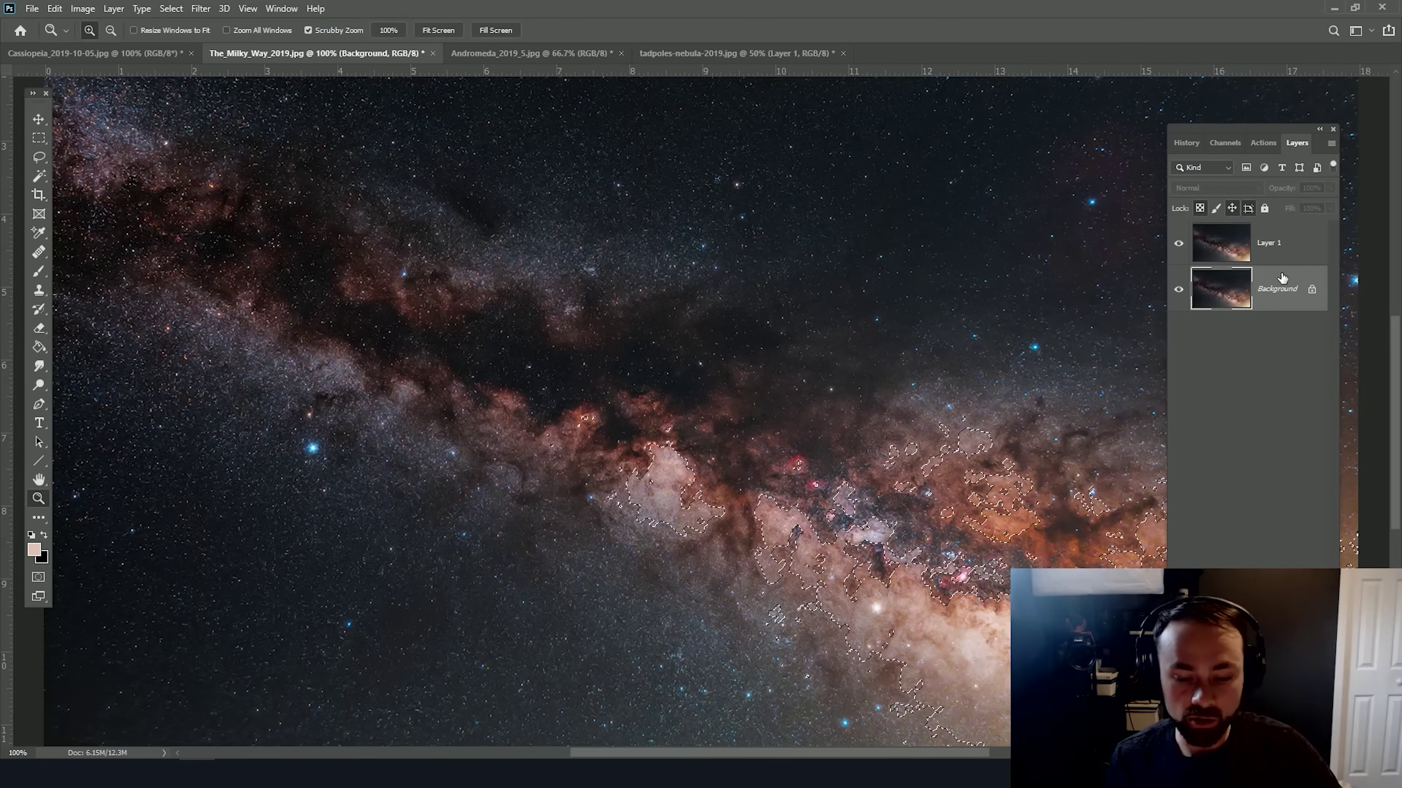
Copy the selected core to a new layer above Layer 1 and set the opacity of Layer 1 to 100%.
{"action": "key", "text": "ctrl+j"}
{"action": "left_click_drag", "start_coordinate": [1275, 296], "coordinate": [1269, 235]}
{"action": "left_click", "coordinate": [1269, 289]}
{"action": "left_click_drag", "start_coordinate": [1330, 187], "coordinate": [1388, 209]}
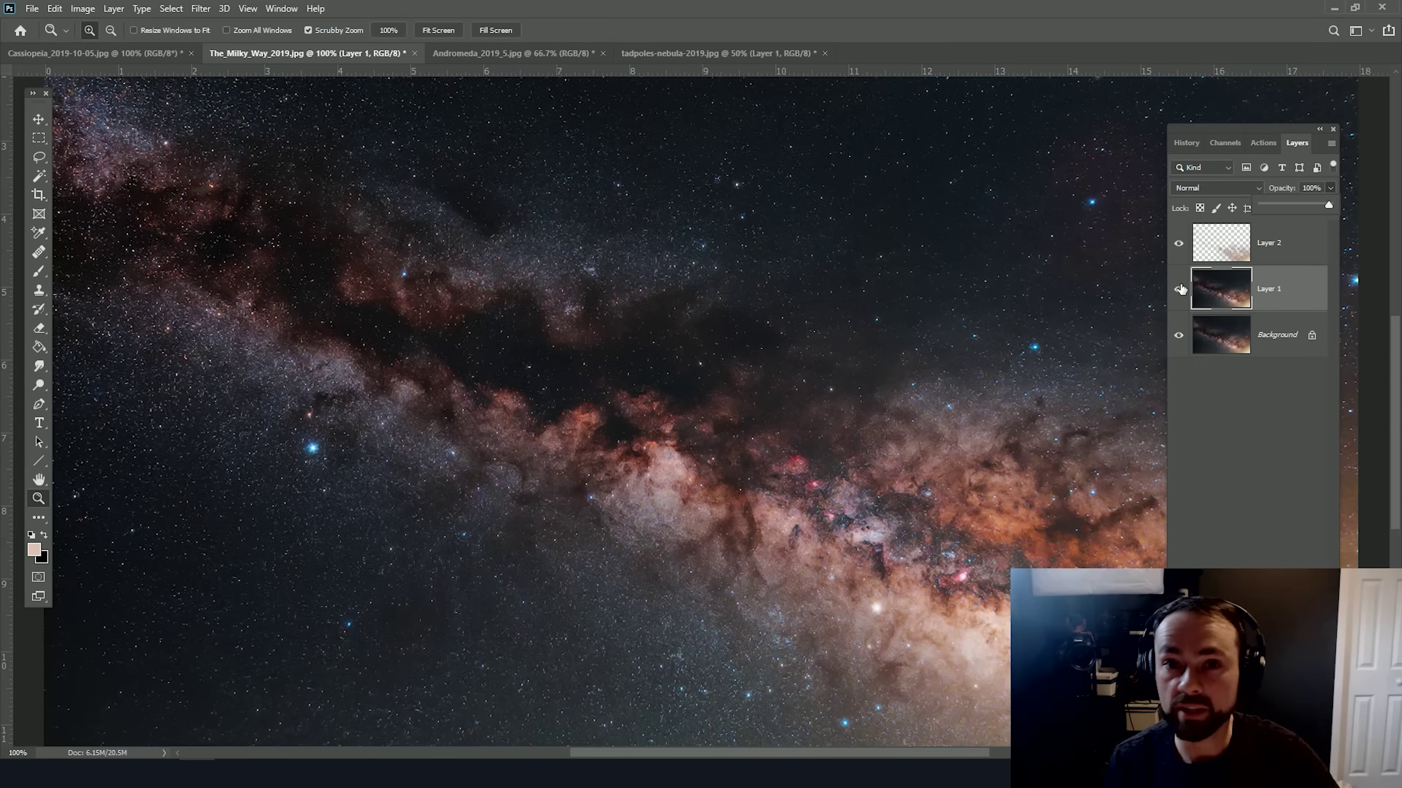
Toggle the visibility of Layer 2 and Layer 1 at 200% and 300% zoom to compare the Milky Way core detail.
{"action": "left_click", "coordinate": [1180, 243]}
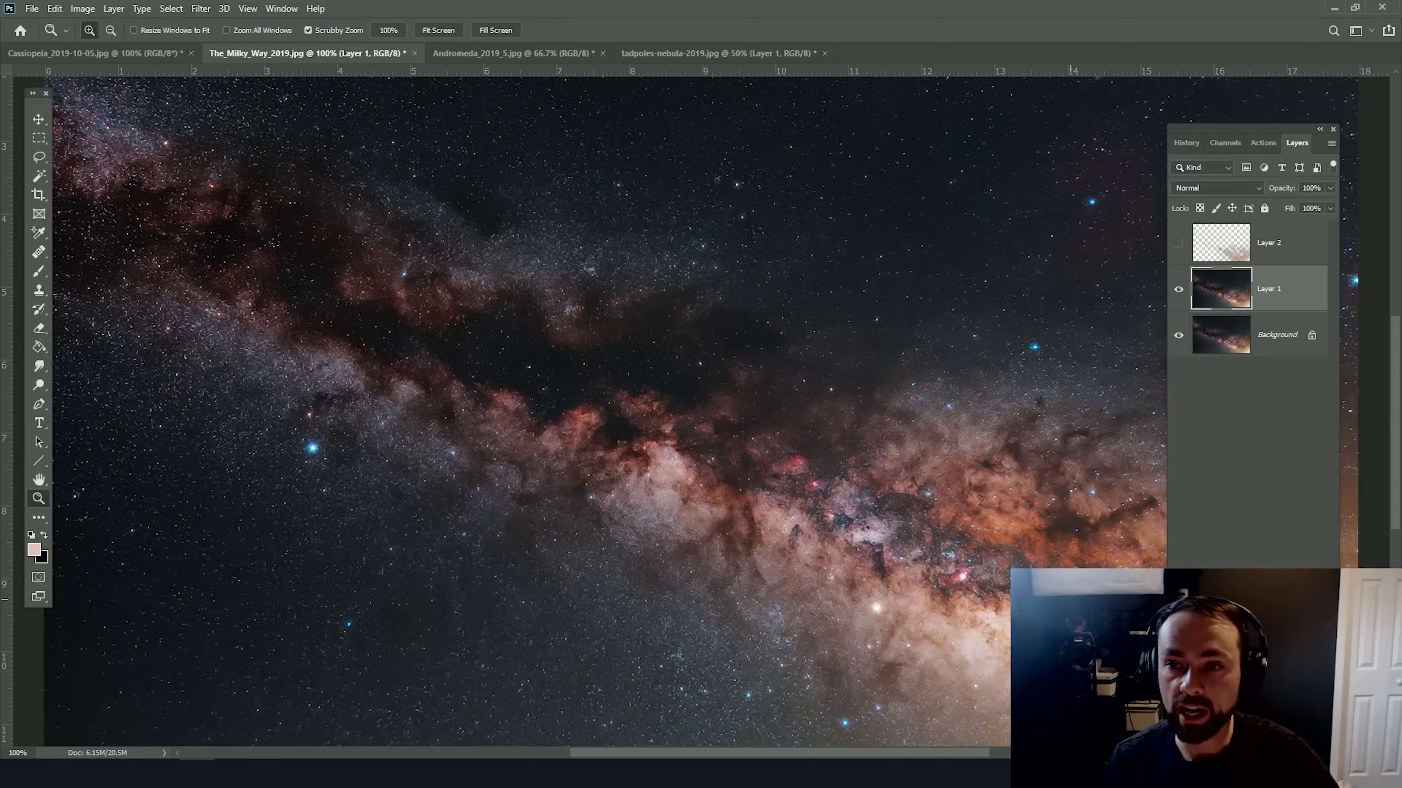
{"action": "left_click", "coordinate": [1081, 594]}
{"action": "left_click", "coordinate": [1081, 594]}
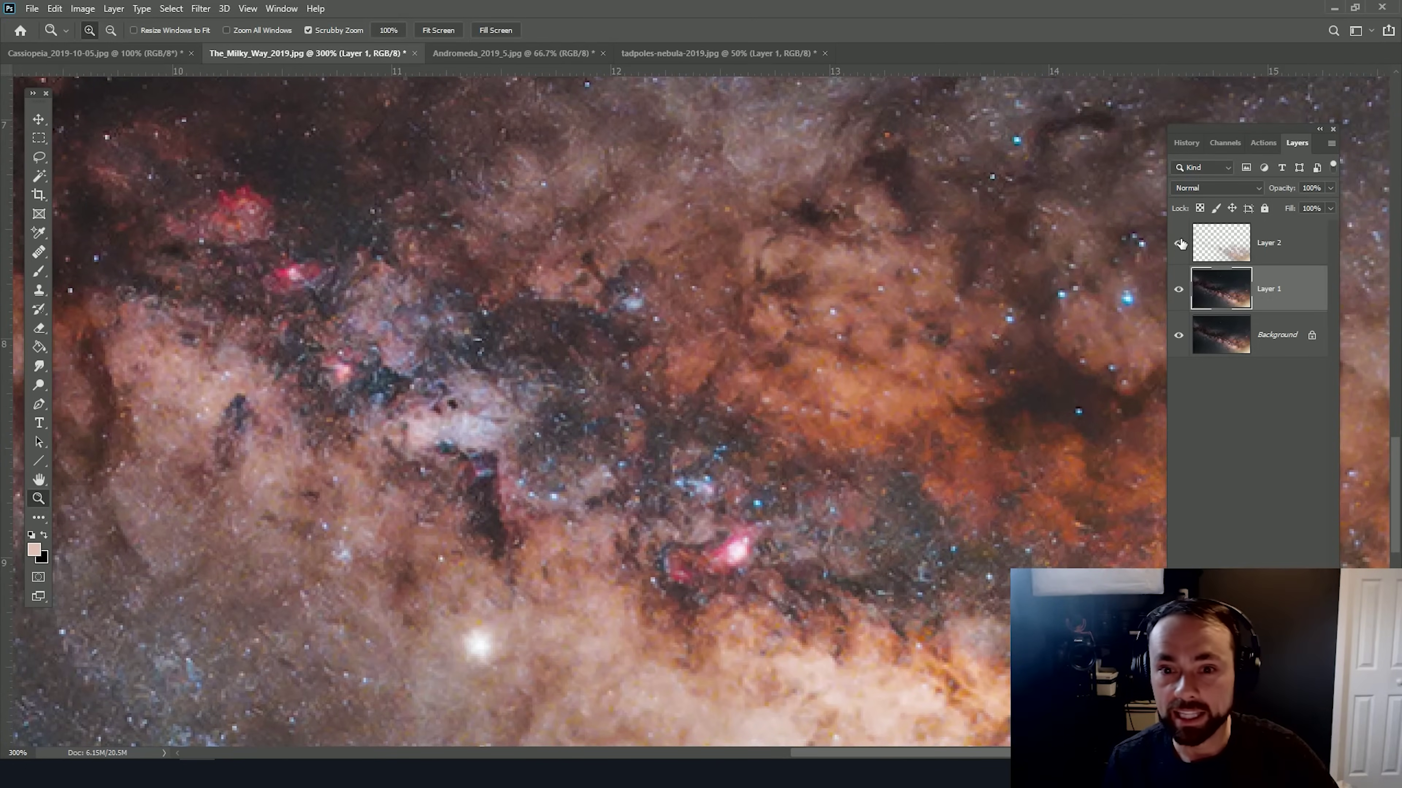
{"action": "left_click", "coordinate": [800, 487], "text": "alt"}
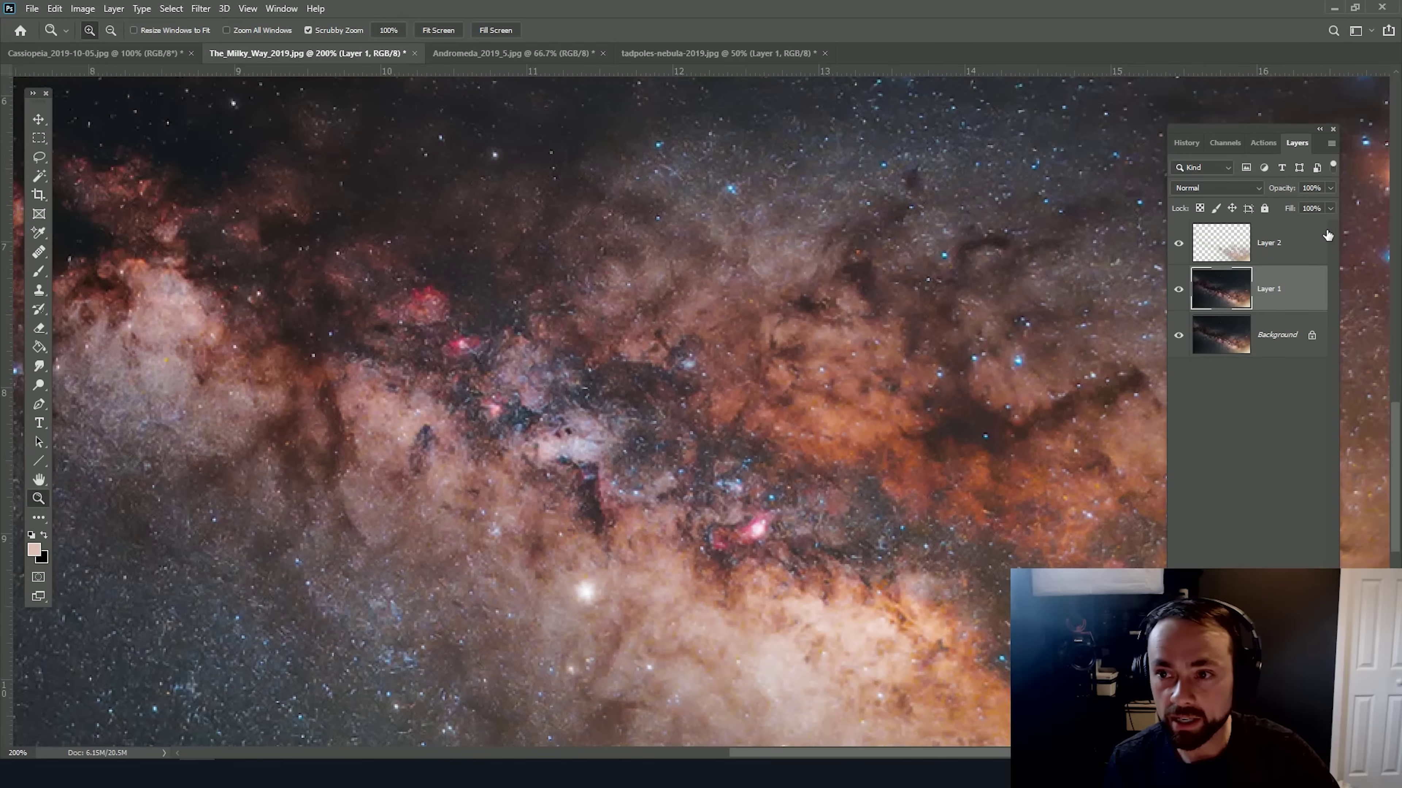
{"action": "left_click", "coordinate": [1298, 253]}
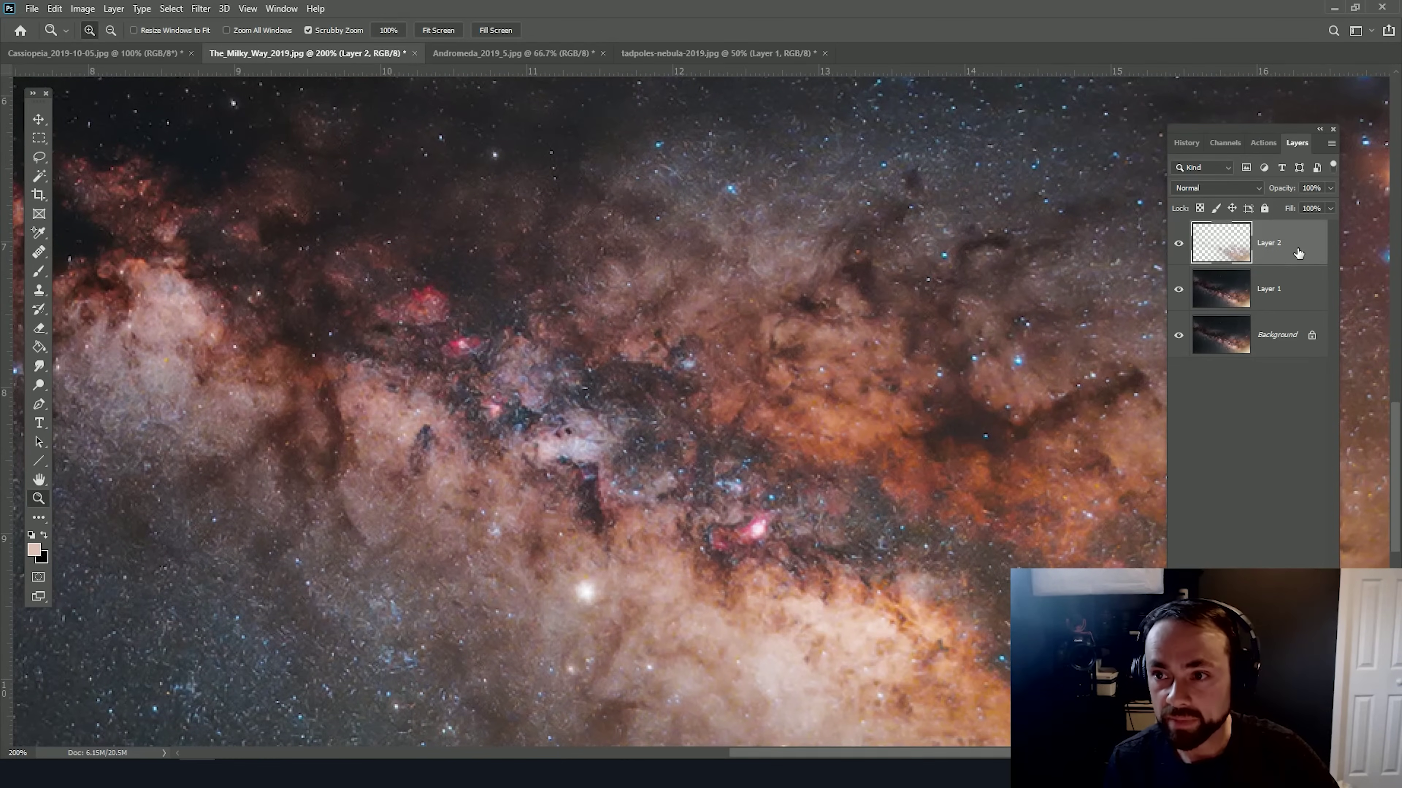
{"action": "left_click", "coordinate": [1179, 291]}
{"action": "left_click", "coordinate": [1182, 246]}
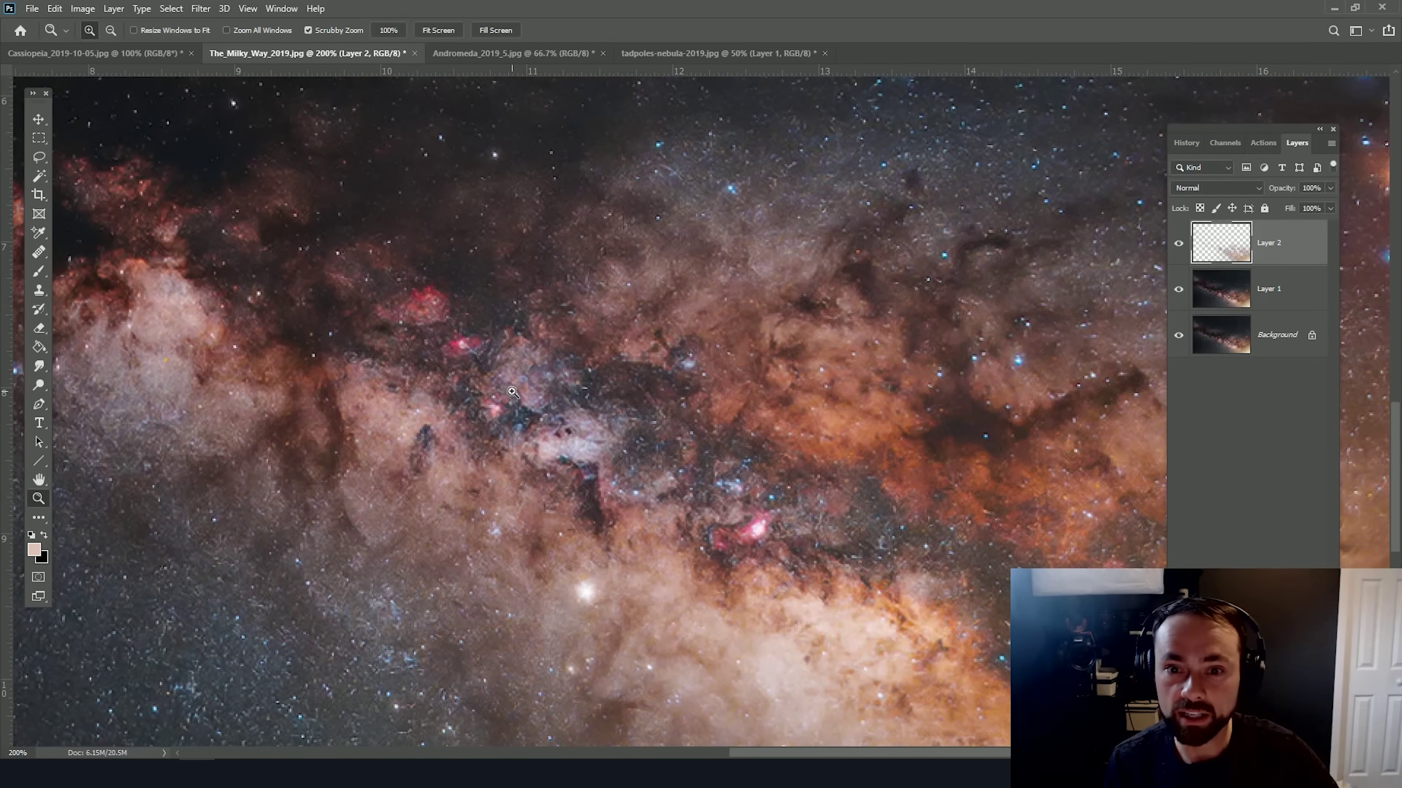
{"action": "left_click", "coordinate": [597, 361], "text": "alt"}
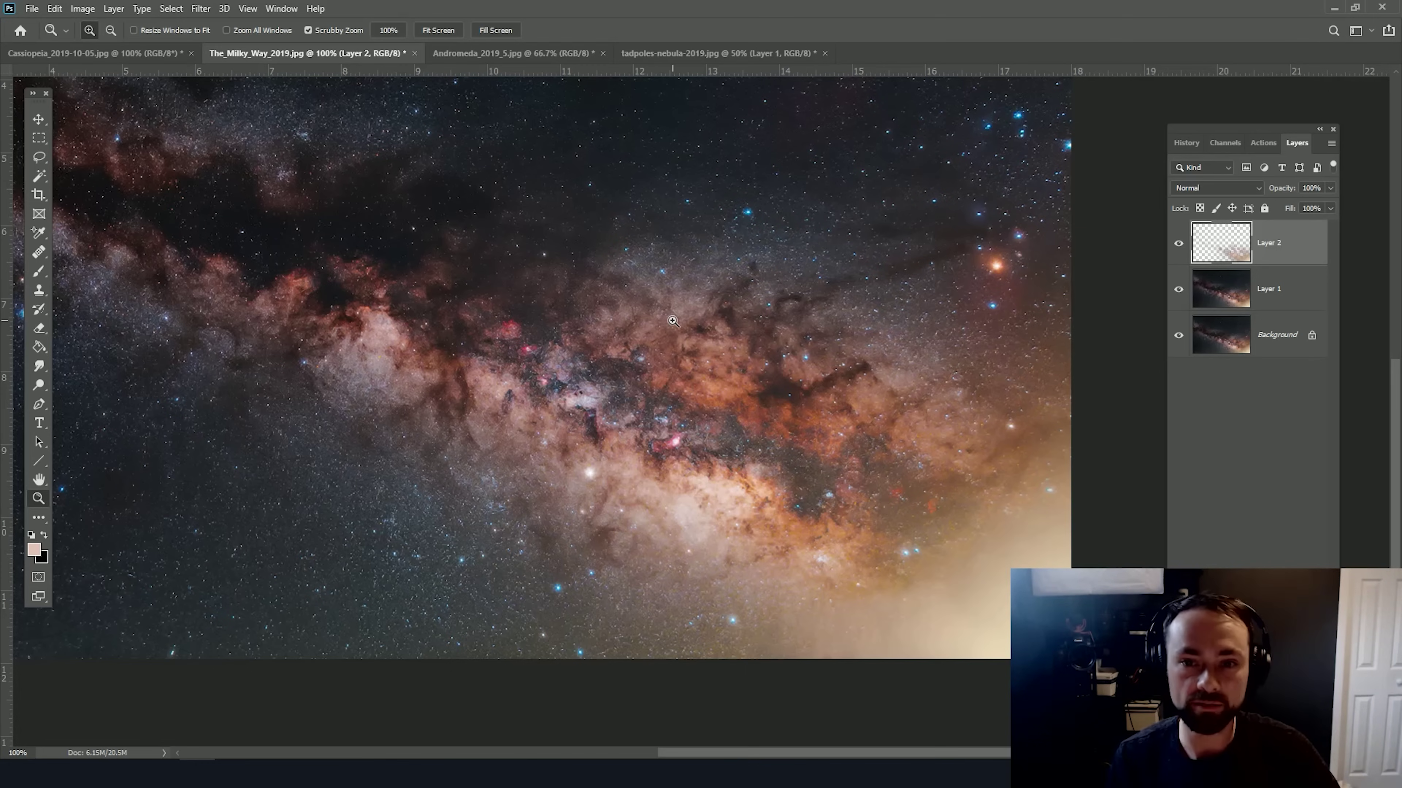
Look at the Cassiopeia and Andromeda images and switch to tadpoles-nebula-2019.jpg.
{"action": "left_click", "coordinate": [130, 54]}
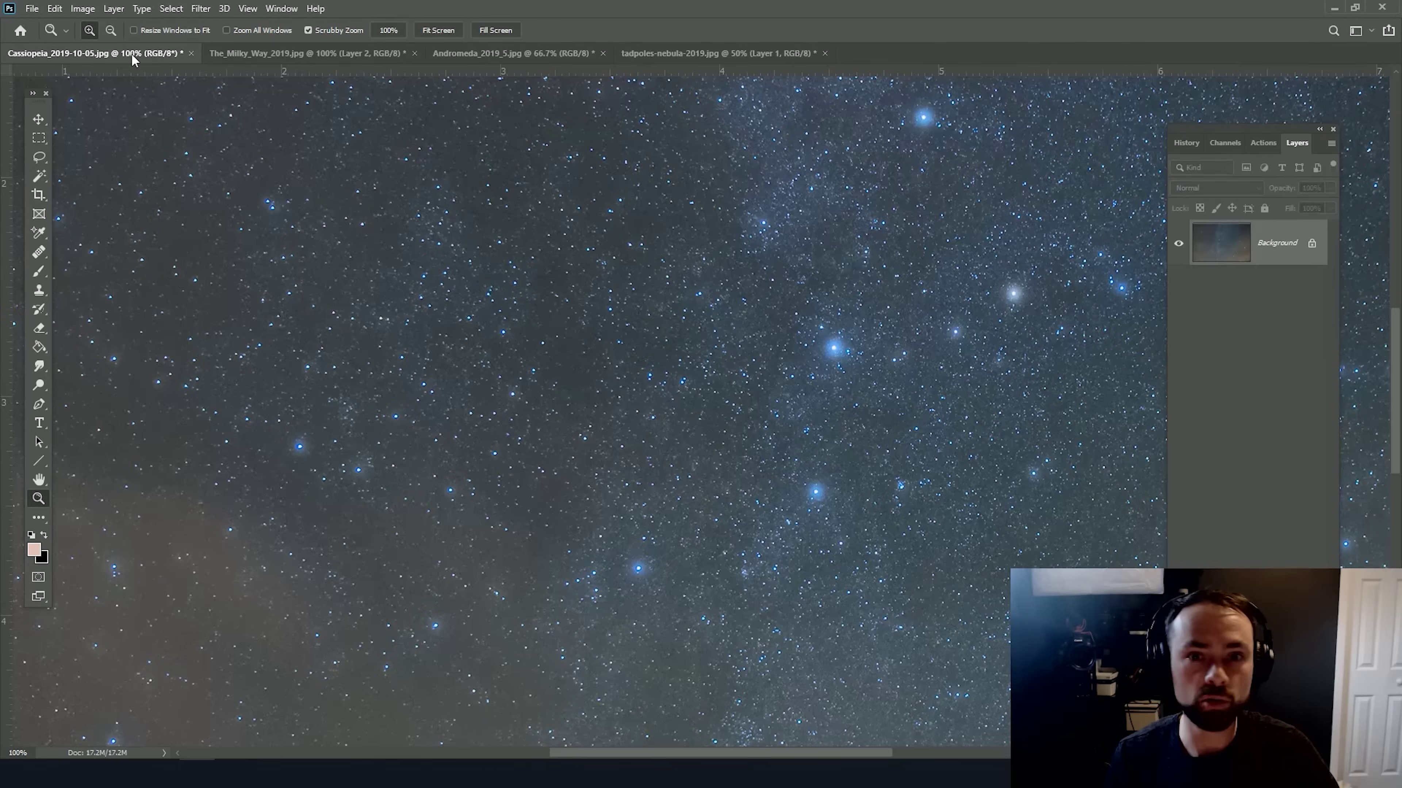
{"action": "left_click", "coordinate": [795, 331], "text": "alt"}
{"action": "left_click", "coordinate": [483, 53]}
{"action": "left_click", "coordinate": [680, 53]}
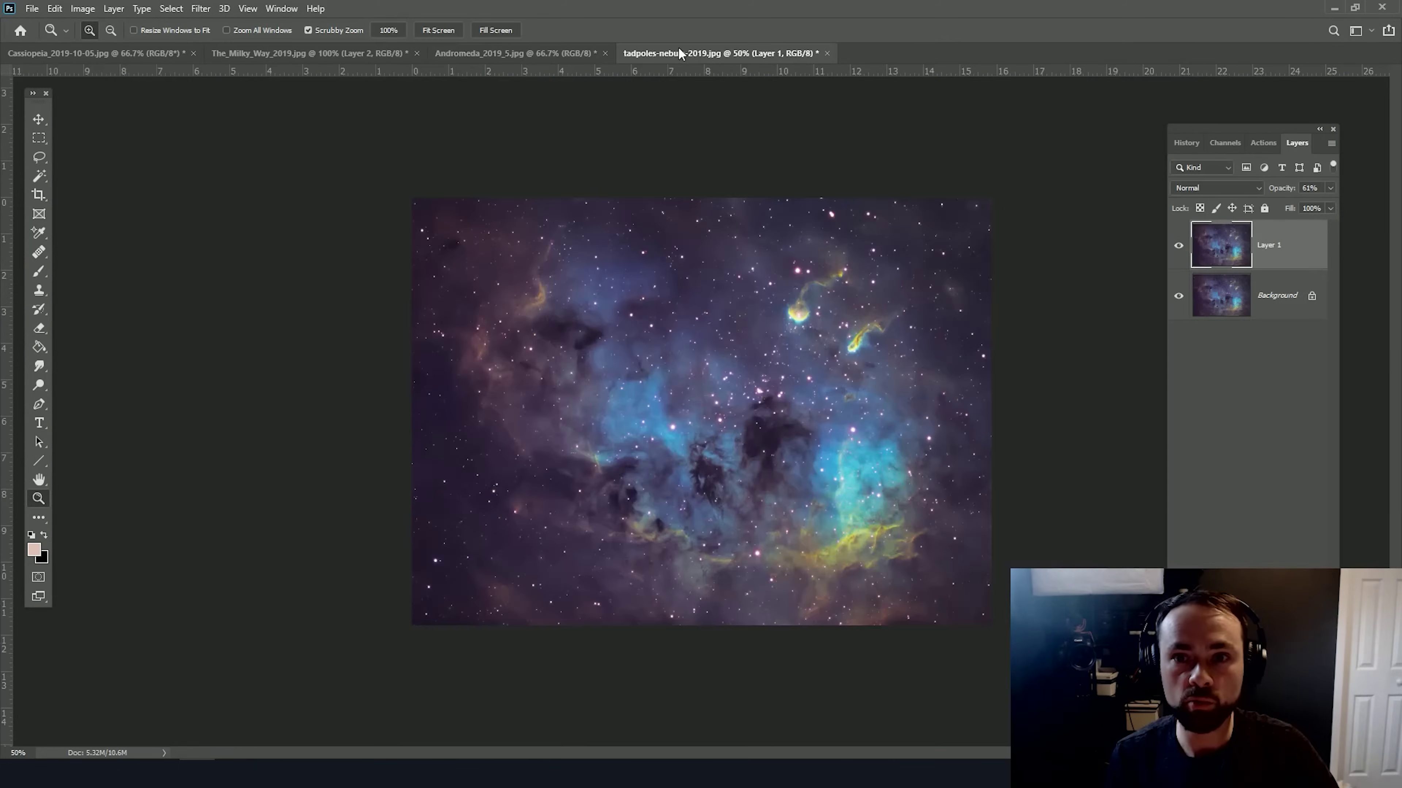
Take the tadpoles nebula image back to its original Background layer only, without Layer 1.
{"action": "left_click", "coordinate": [1179, 257]}
{"action": "left_click", "coordinate": [1281, 287]}
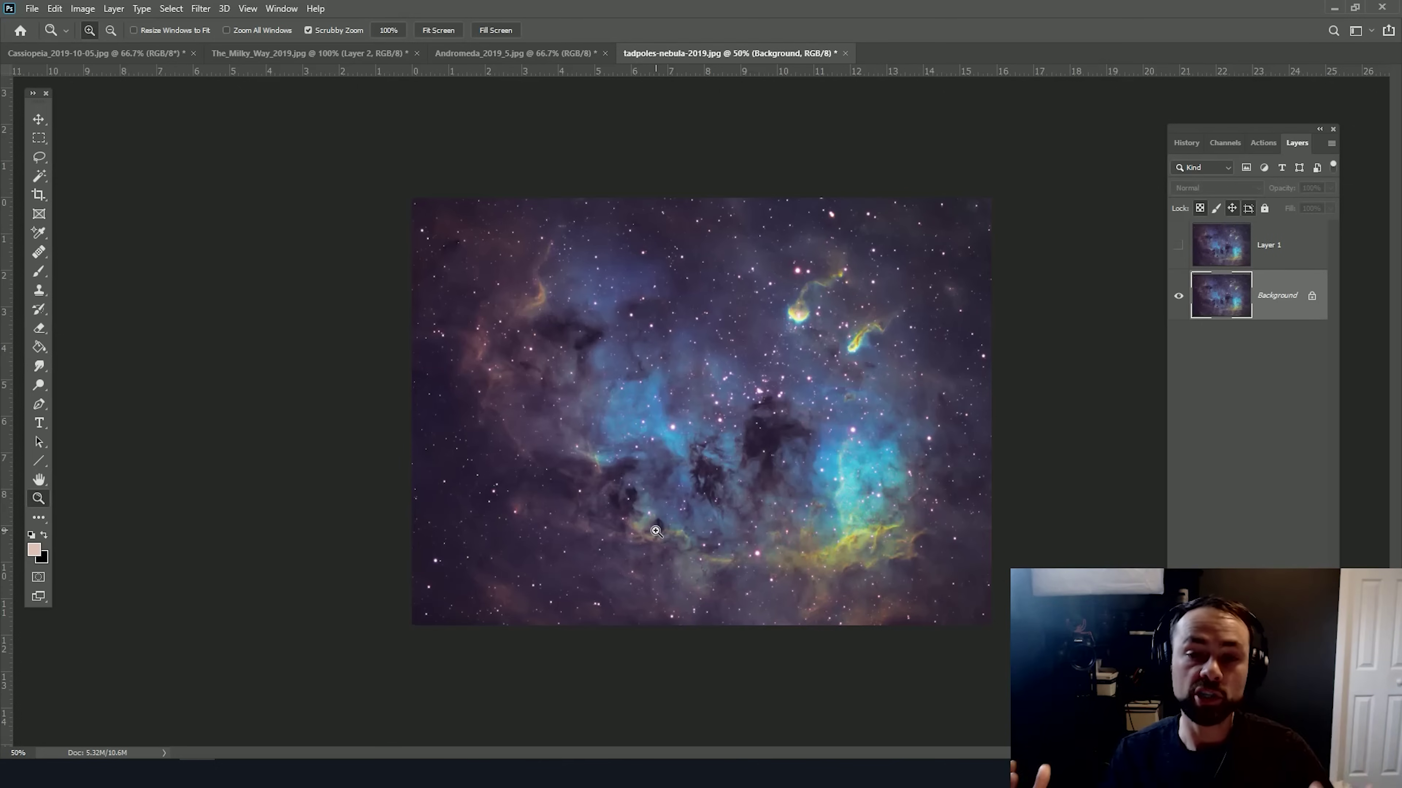
{"action": "left_click", "coordinate": [864, 484]}
{"action": "left_click", "coordinate": [852, 474]}
{"action": "left_click", "coordinate": [841, 463], "text": "alt"}
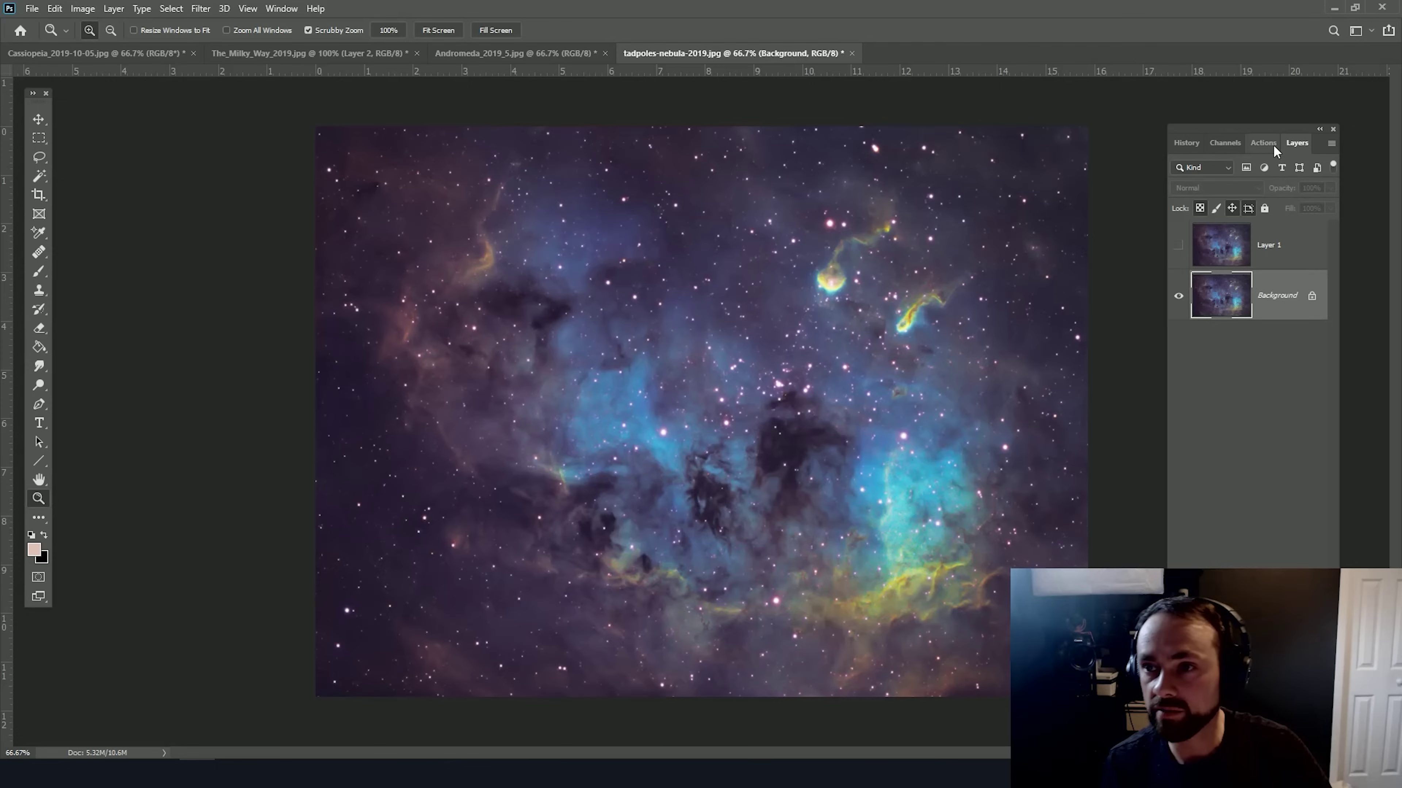
{"action": "key", "text": "F2"}
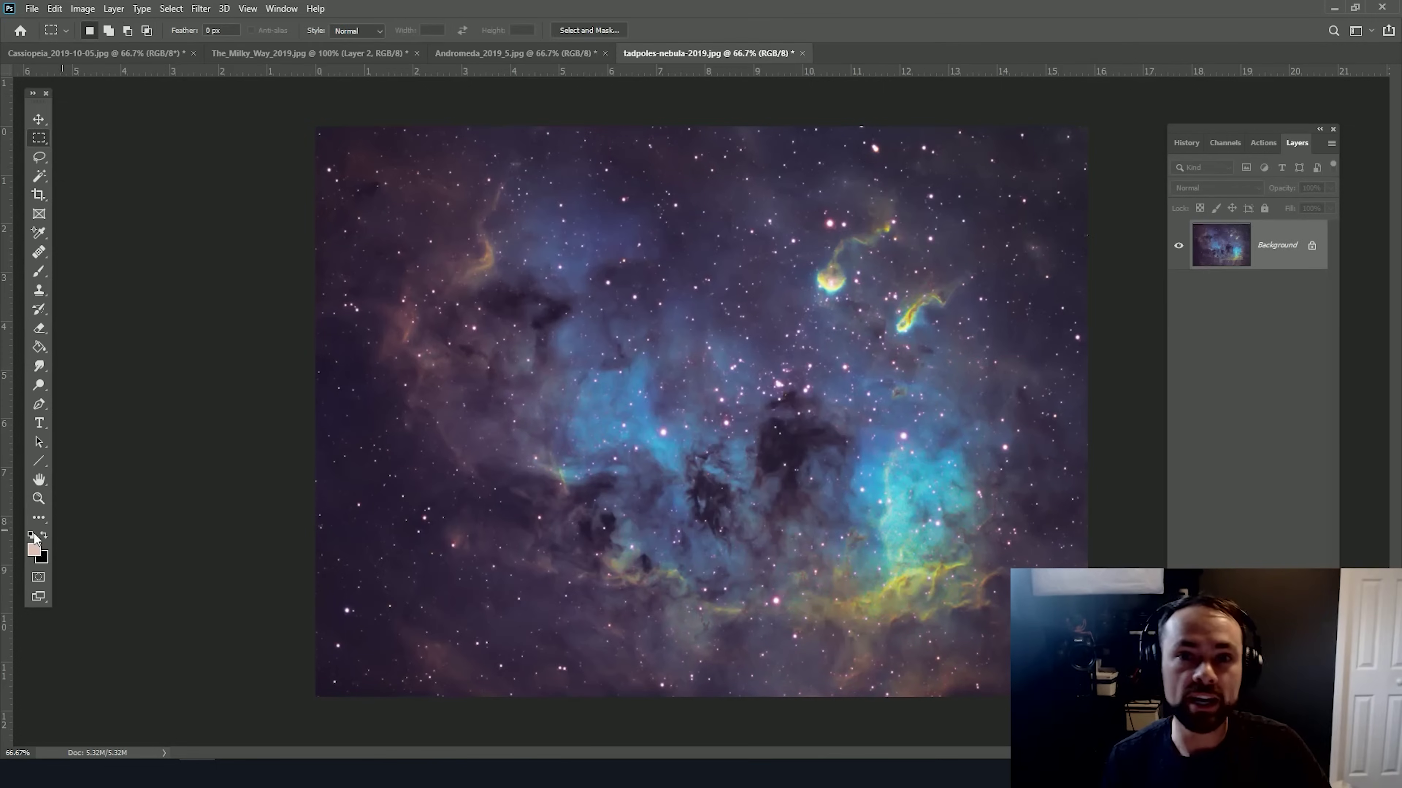
Zoom the nebula image to 100% and open it in the Topaz DeNoise AI filter.
{"action": "left_click", "coordinate": [44, 494]}
{"action": "left_click", "coordinate": [770, 469]}
{"action": "left_click", "coordinate": [770, 469], "text": "alt"}
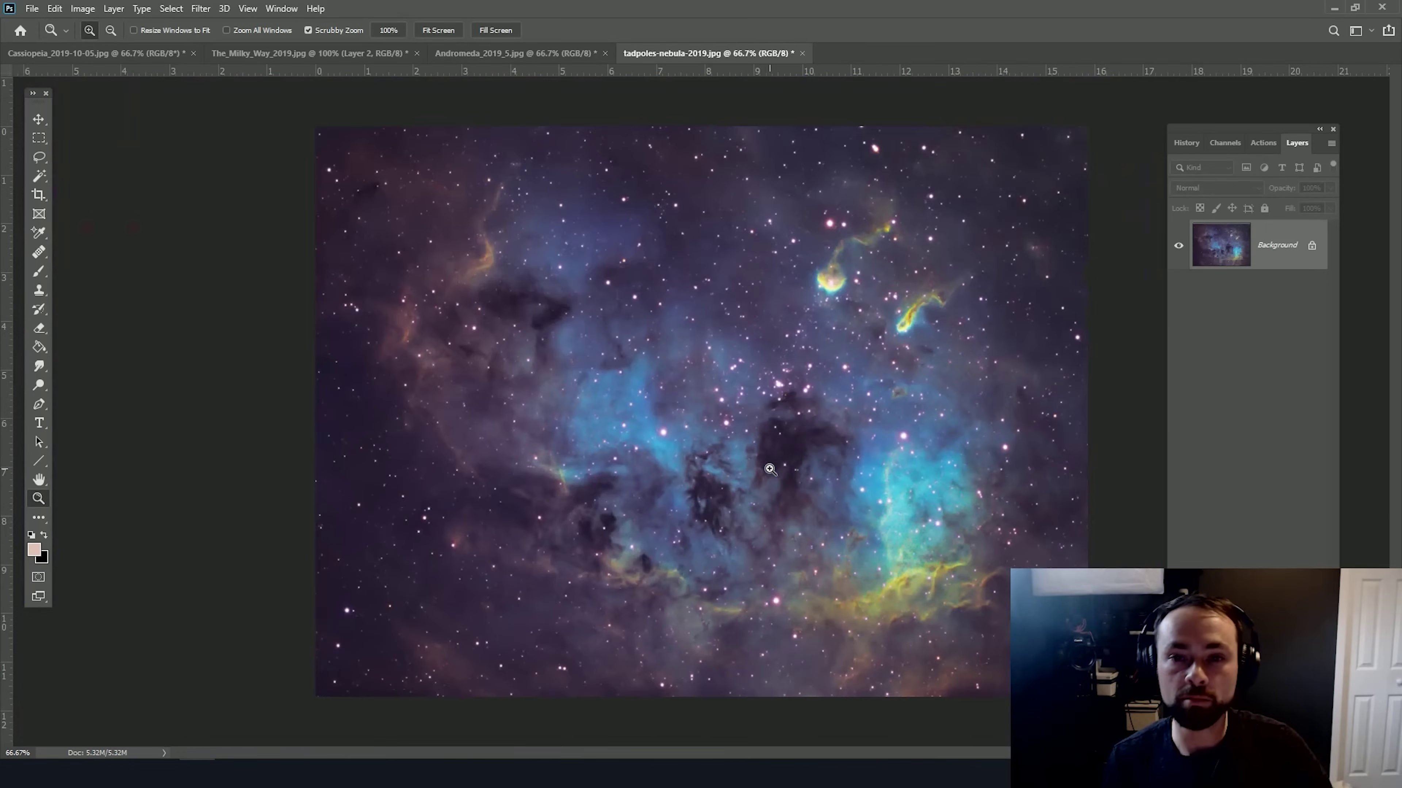
{"action": "left_click", "coordinate": [769, 470]}
{"action": "left_click", "coordinate": [201, 9]}
{"action": "mouse_move", "coordinate": [322, 334]}
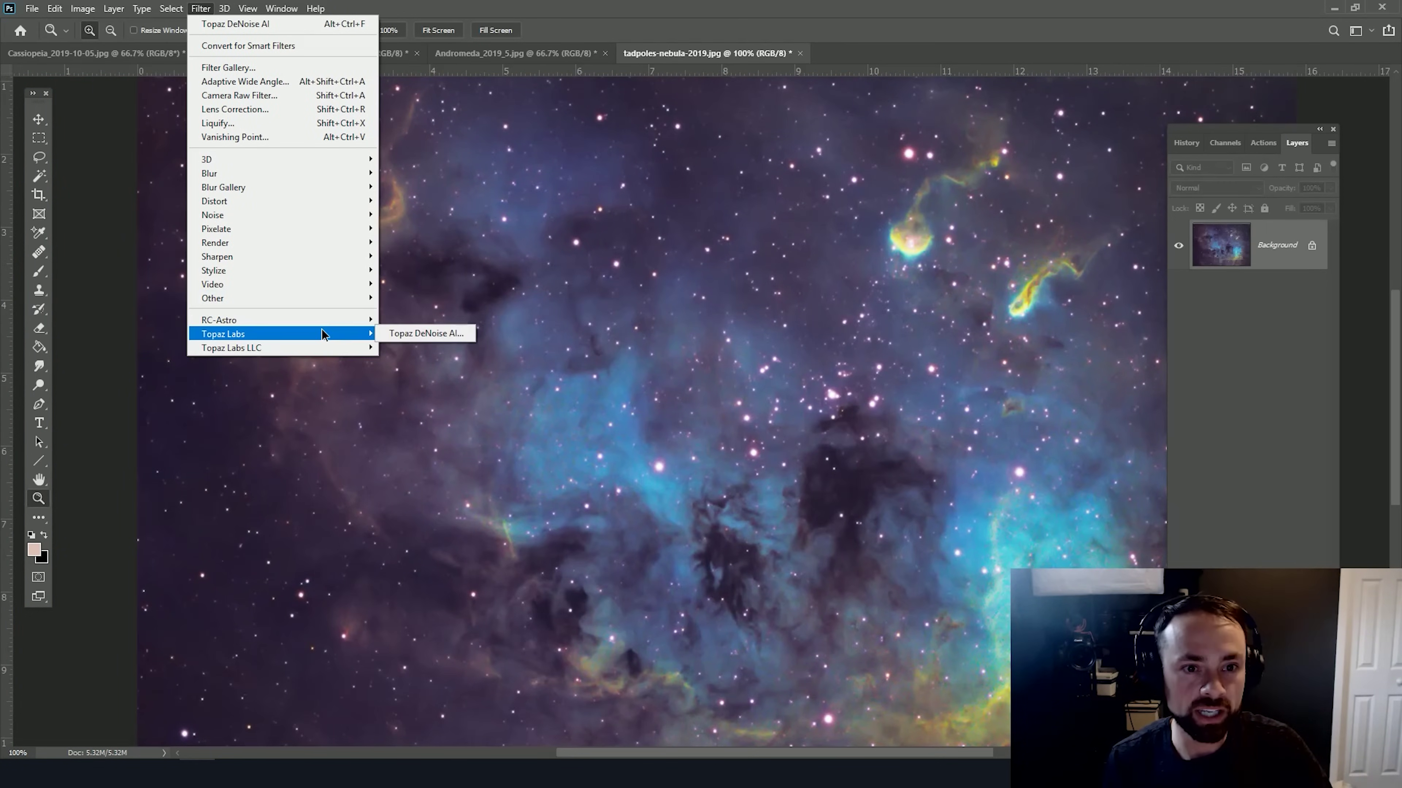
{"action": "left_click", "coordinate": [455, 332]}
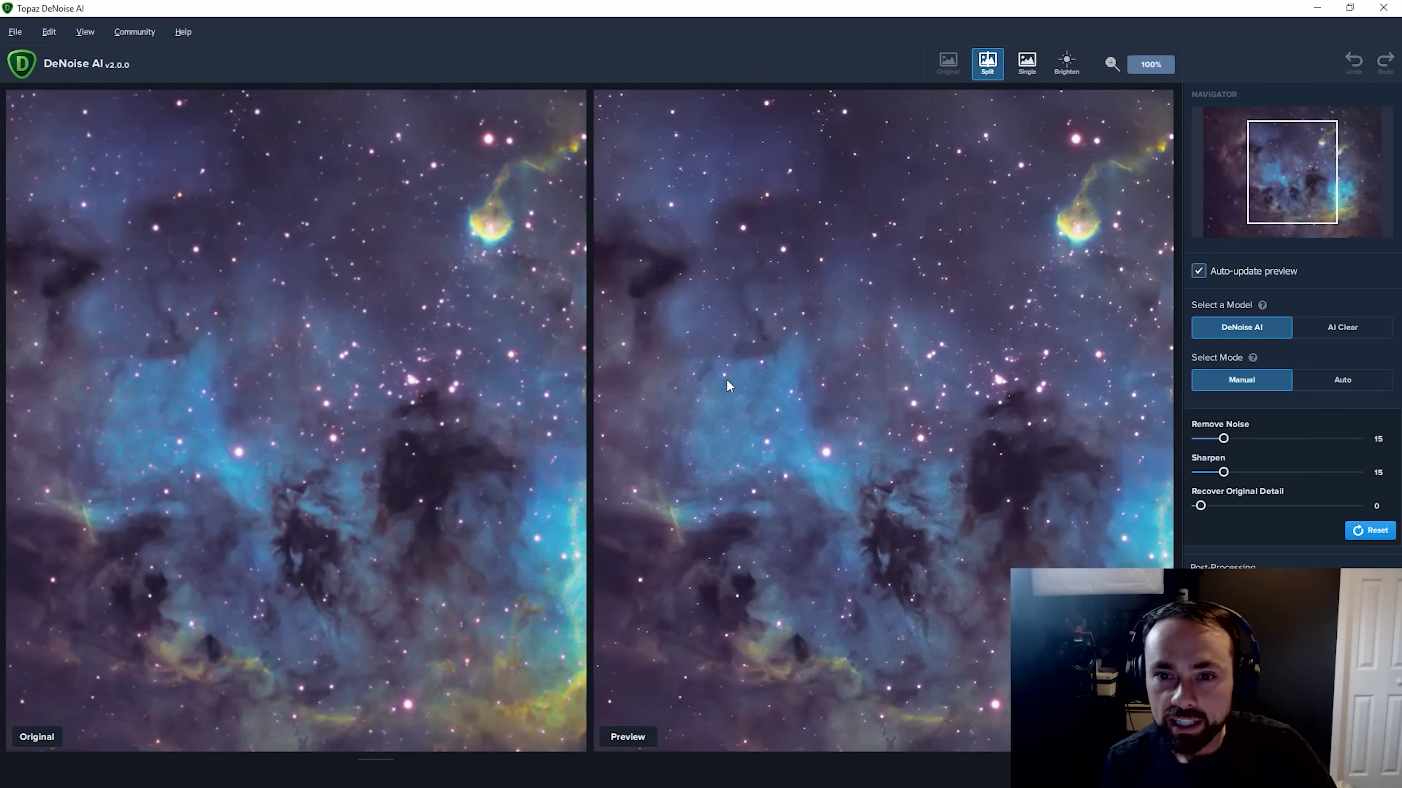
Use Auto mode for the DeNoise AI model, preview the darker outer nebula and set Chroma Noise Reduction Strength to 0.14.
{"action": "left_click", "coordinate": [1350, 385]}
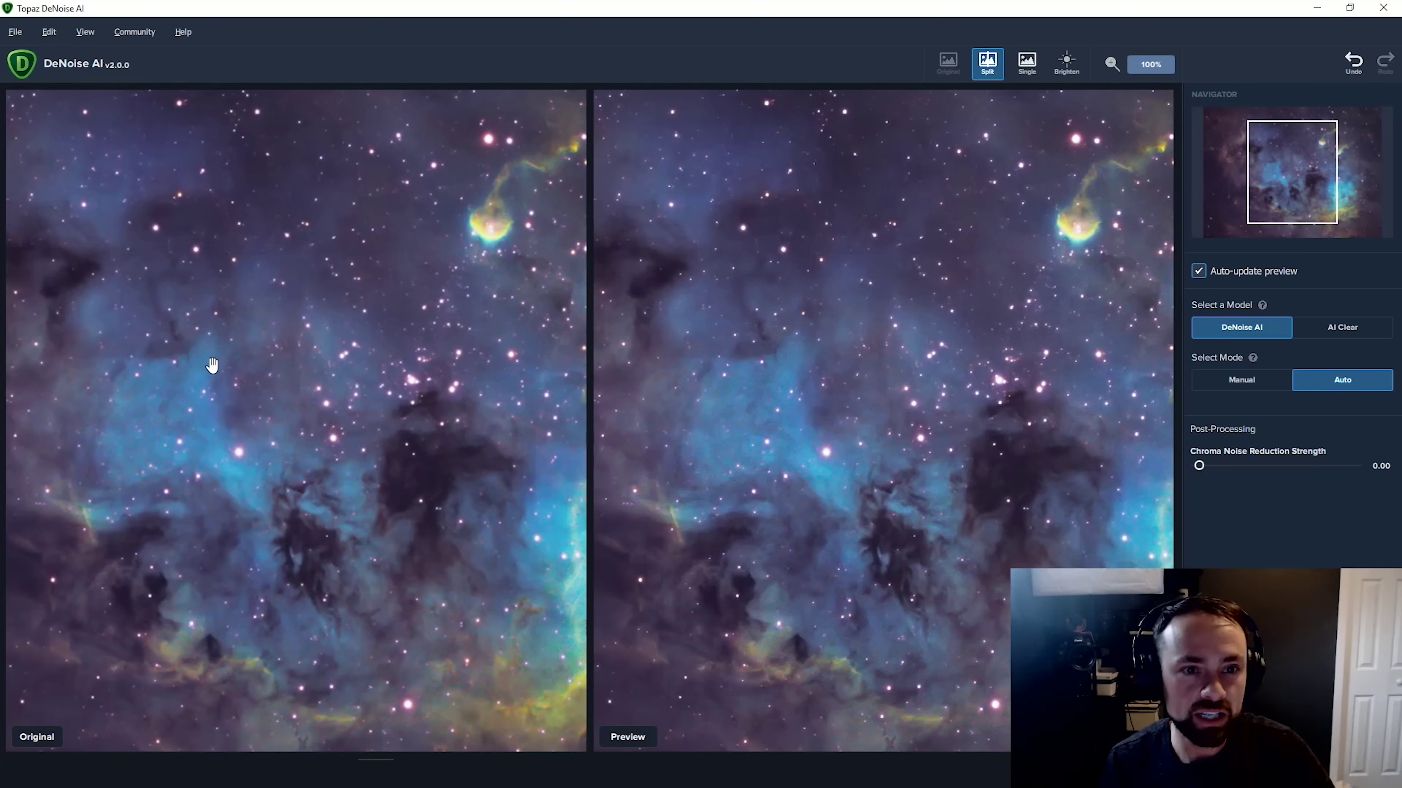
{"action": "mouse_move", "coordinate": [1252, 201]}
{"action": "left_mouse_down"}
{"action": "mouse_move", "coordinate": [1261, 191]}
{"action": "mouse_move", "coordinate": [1243, 184]}
{"action": "left_mouse_up"}
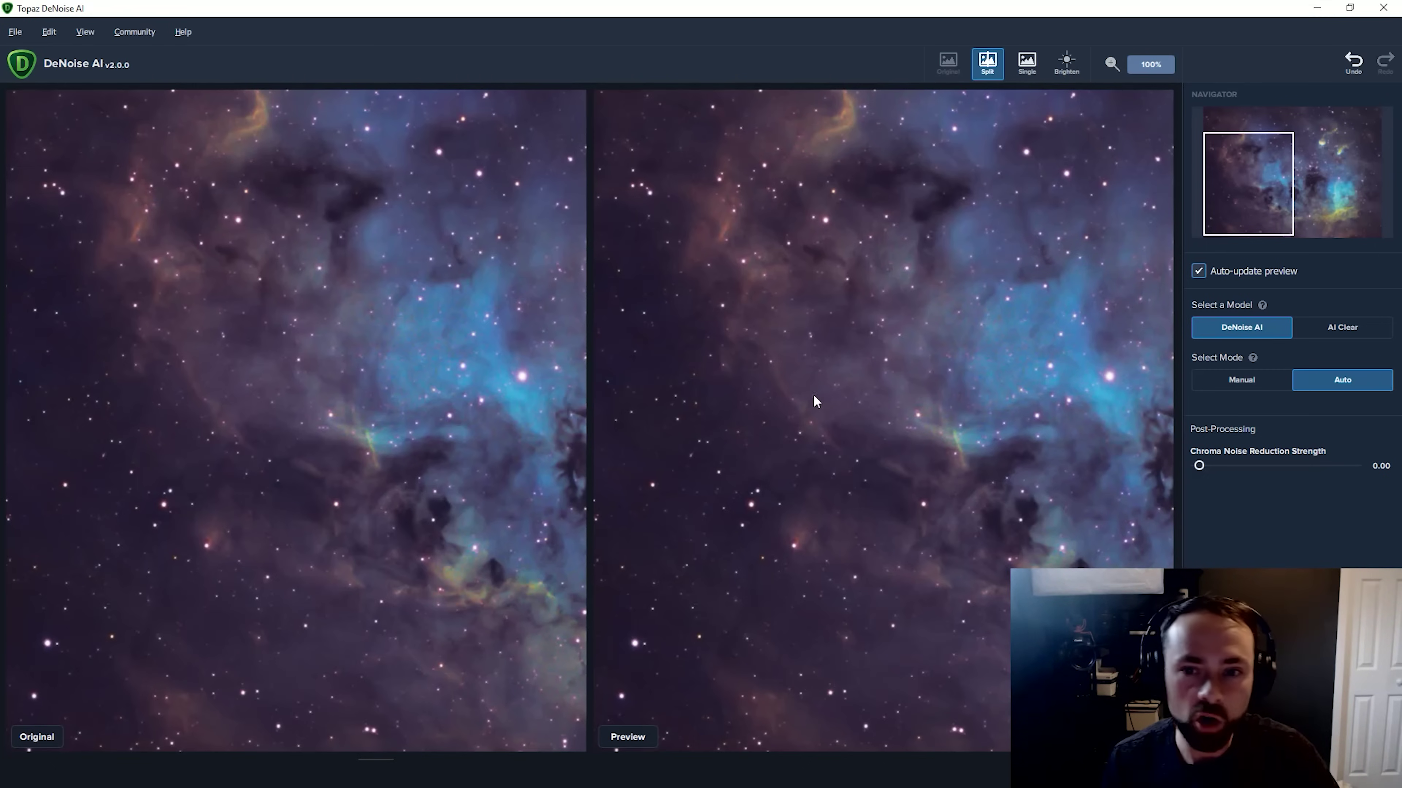
{"action": "left_click_drag", "start_coordinate": [1212, 466], "coordinate": [1220, 468]}
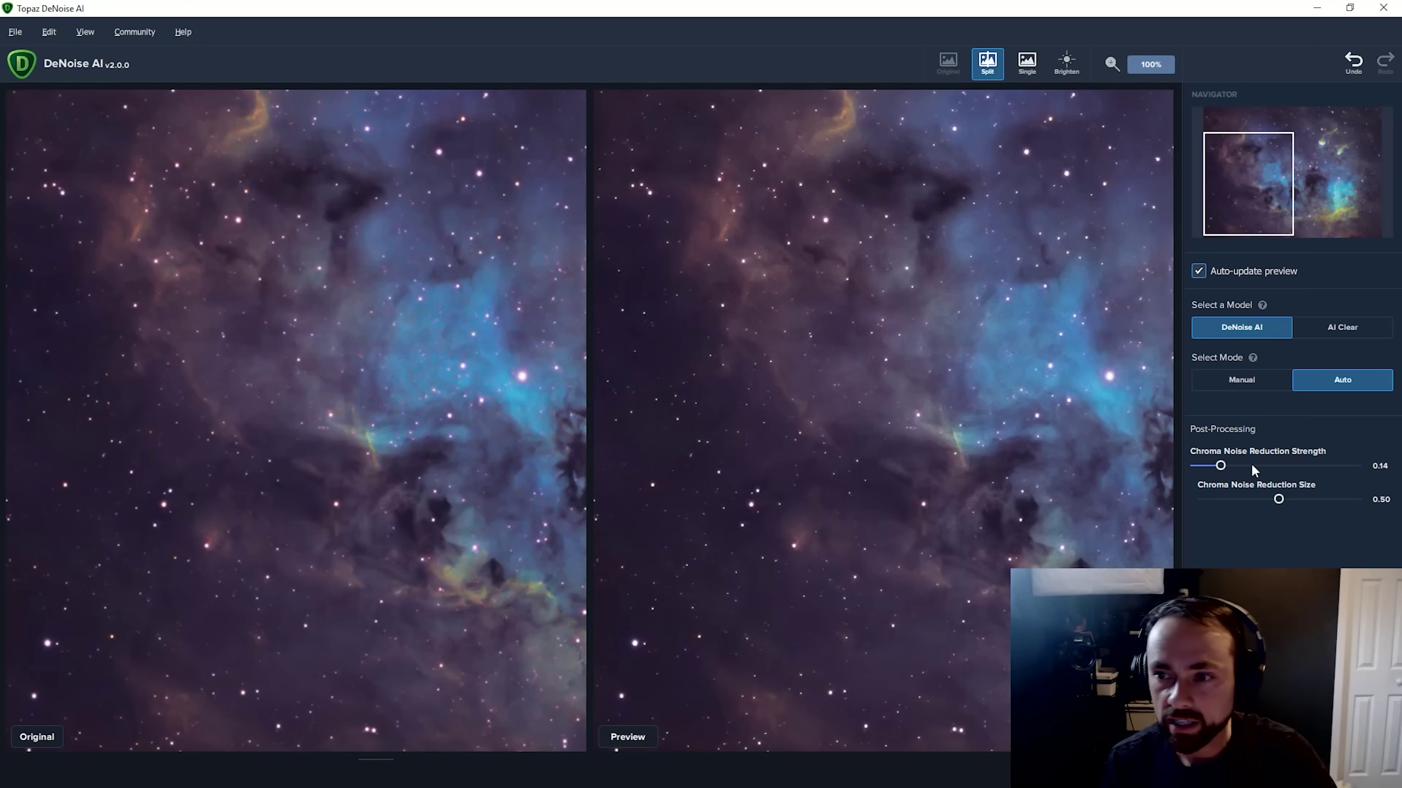
Change DeNoise AI to Manual mode with Remove Noise 10 and Sharpen 19, and apply the result to the nebula image.
{"action": "left_click", "coordinate": [1243, 381]}
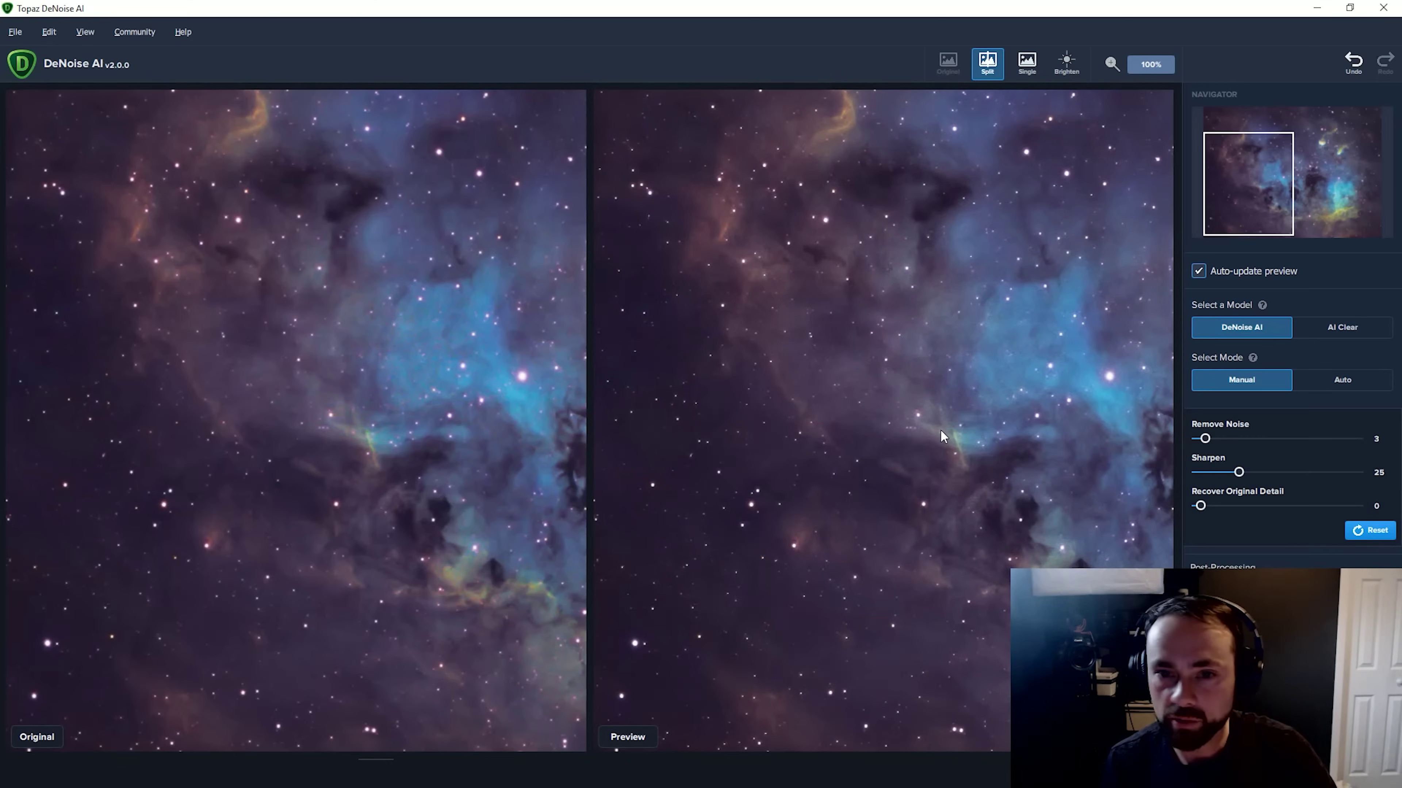
{"action": "left_click_drag", "start_coordinate": [1207, 439], "coordinate": [1216, 440]}
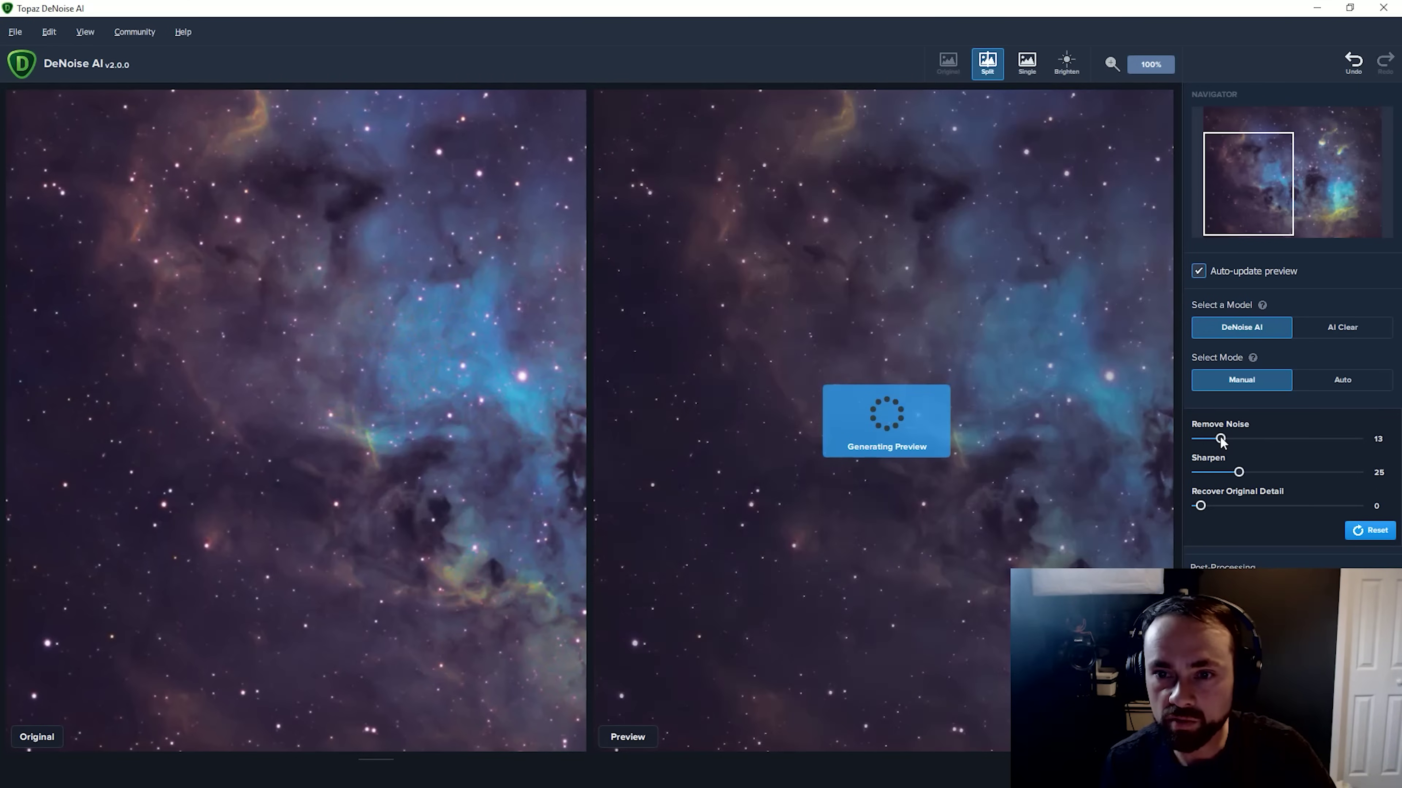
{"action": "left_click_drag", "start_coordinate": [1239, 473], "coordinate": [1230, 477]}
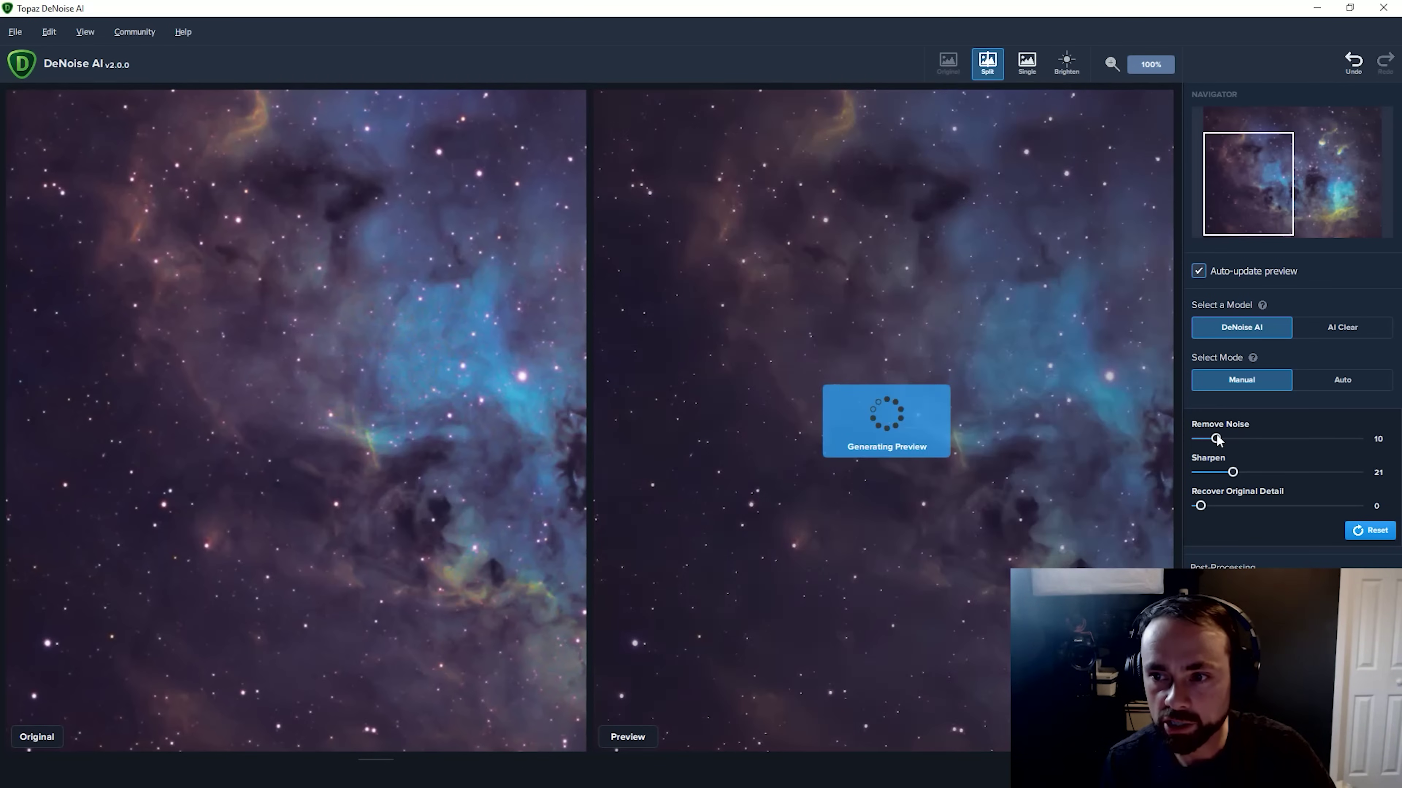
{"action": "left_click_drag", "start_coordinate": [1232, 473], "coordinate": [1229, 472]}
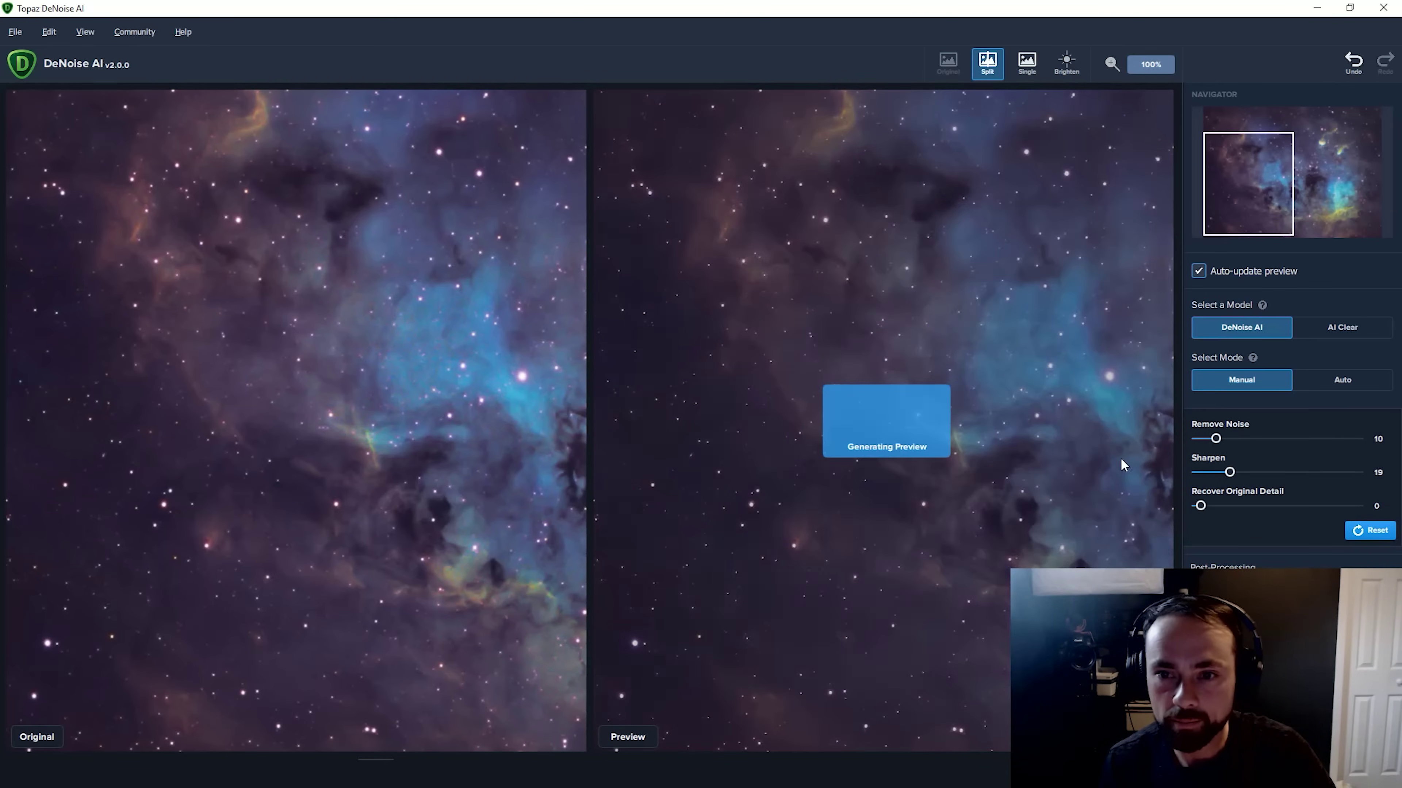
{"action": "left_click", "coordinate": [919, 497]}
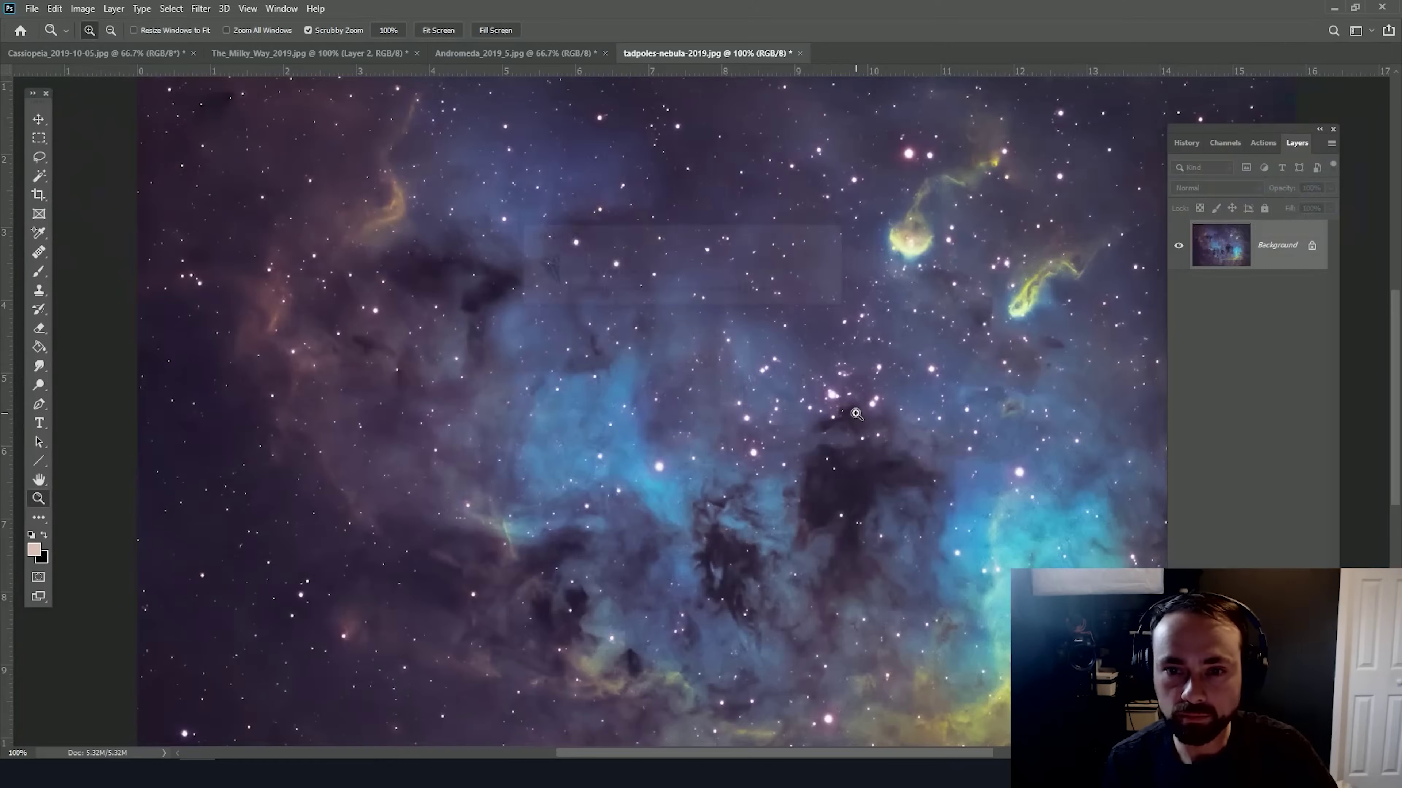
Inspect the denoised nebula, then select the whole canvas and copy it.
{"action": "left_click", "coordinate": [902, 440], "text": "alt"}
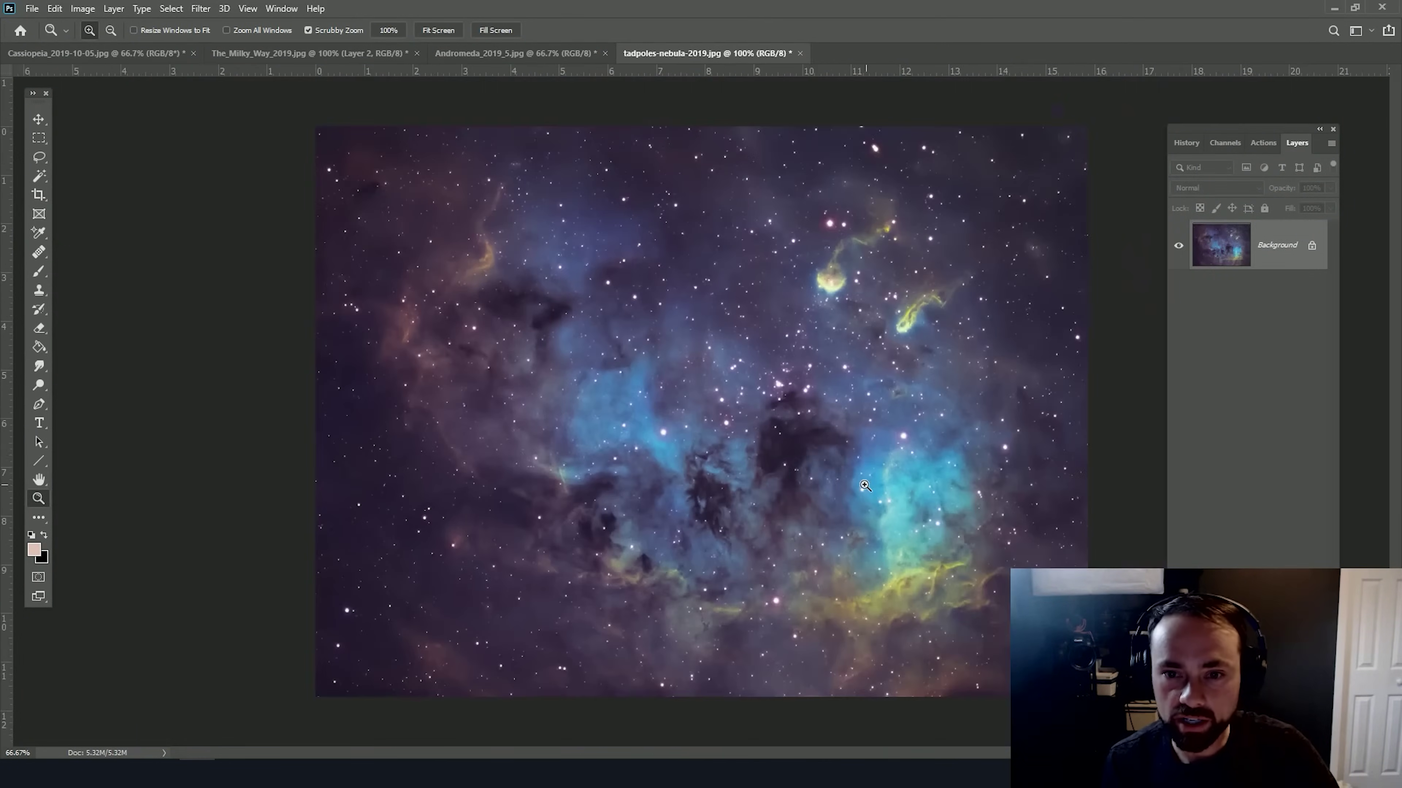
{"action": "left_click", "coordinate": [784, 437]}
{"action": "key", "text": "ctrl+a"}
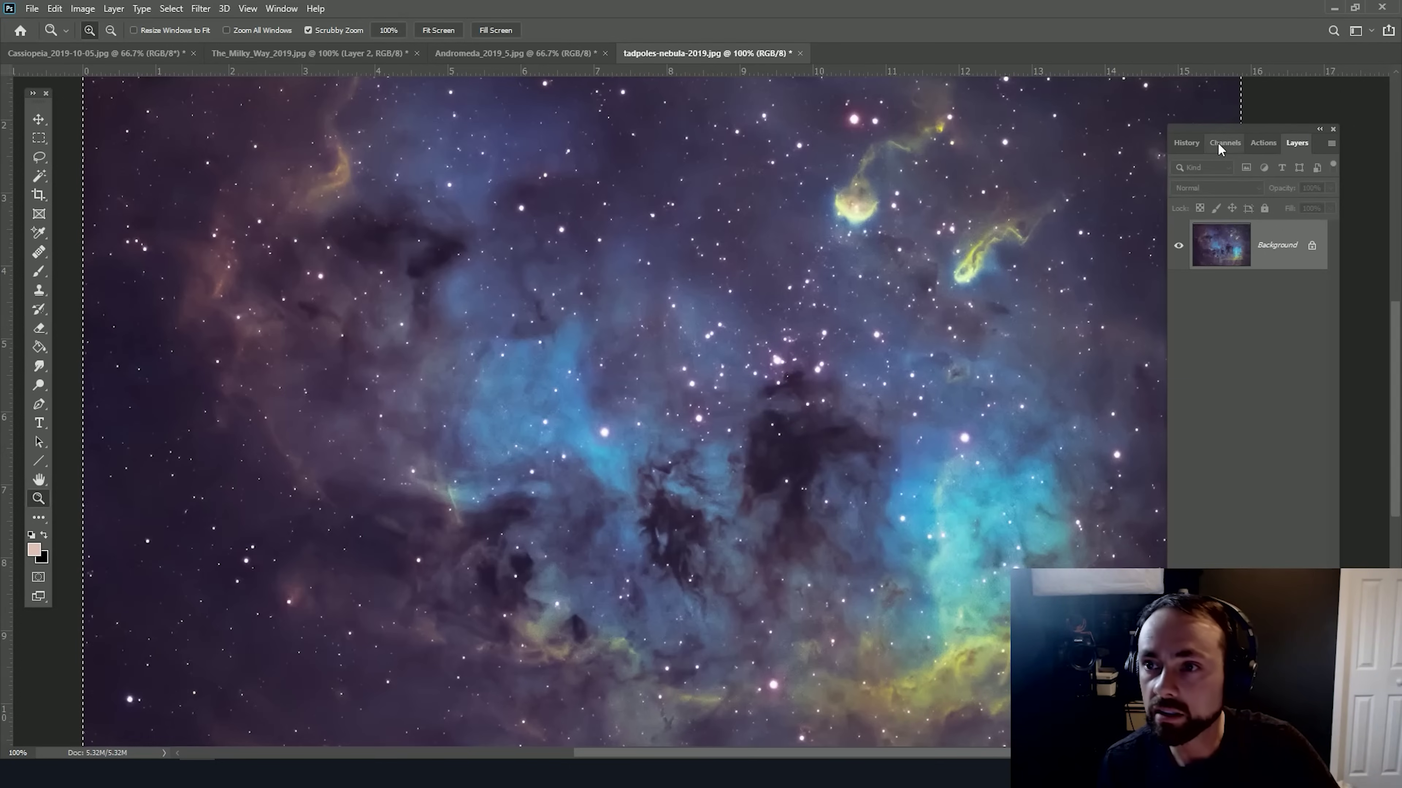
Revert the nebula image to the Deselect state before Topaz DeNoise and paste the denoised copy as a new layer above Background.
{"action": "left_click", "coordinate": [1187, 143]}
{"action": "left_click", "coordinate": [1256, 392]}
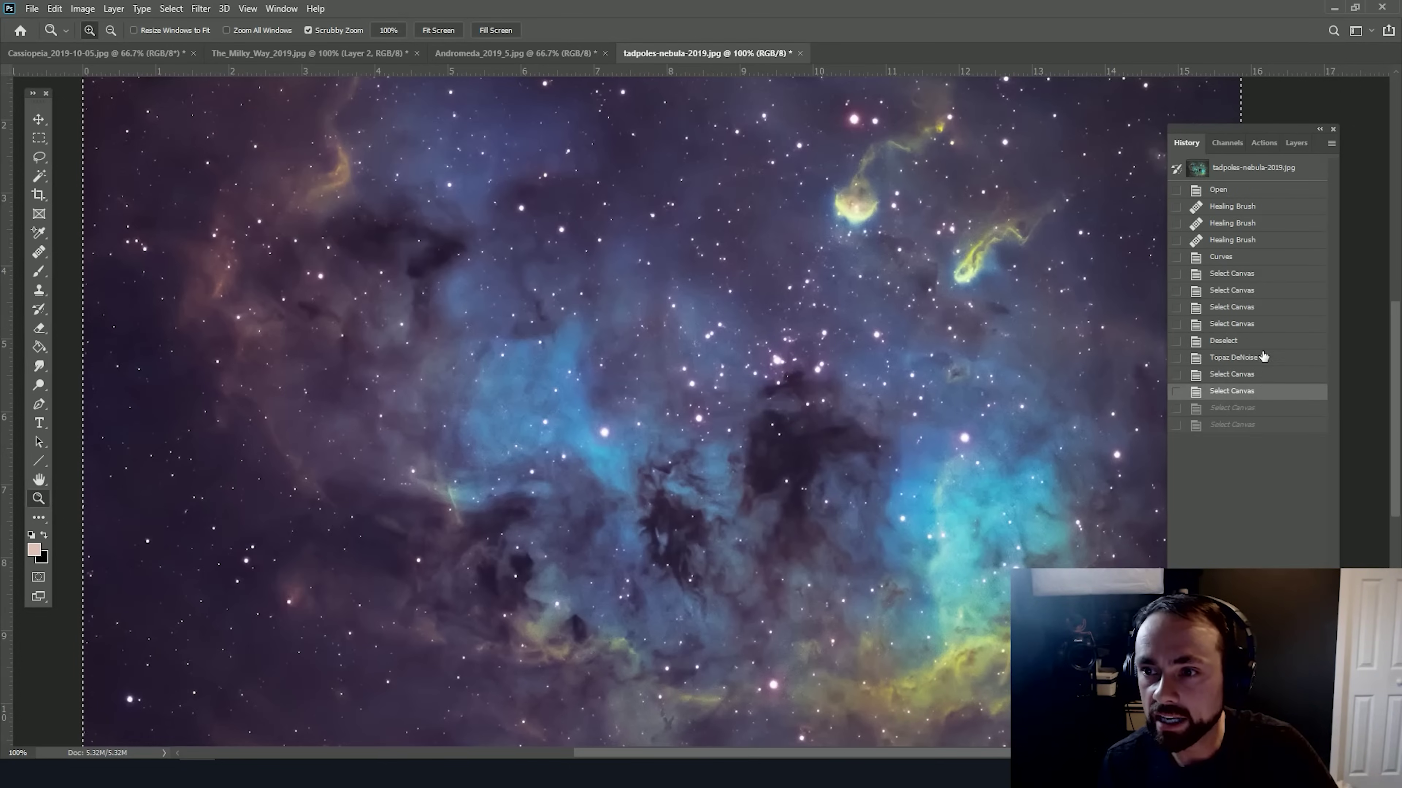
{"action": "left_click", "coordinate": [1260, 375]}
{"action": "left_click", "coordinate": [1223, 341]}
{"action": "left_click", "coordinate": [1295, 144]}
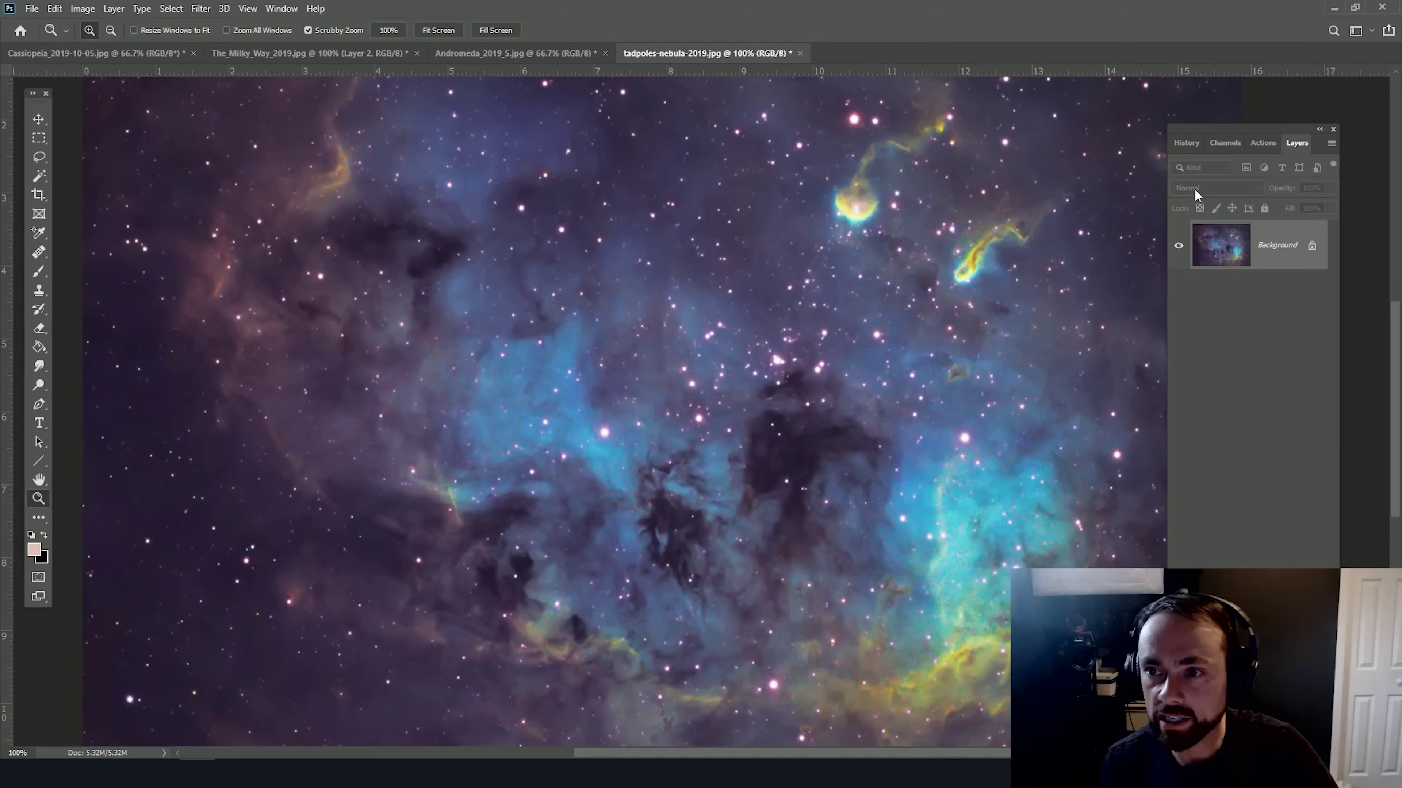
{"action": "key", "text": "ctrl+j"}
Toggle Layer 1's visibility at 100% and 200% zoom to compare the noise in the central nebula before and after.
{"action": "left_click", "coordinate": [1179, 245]}
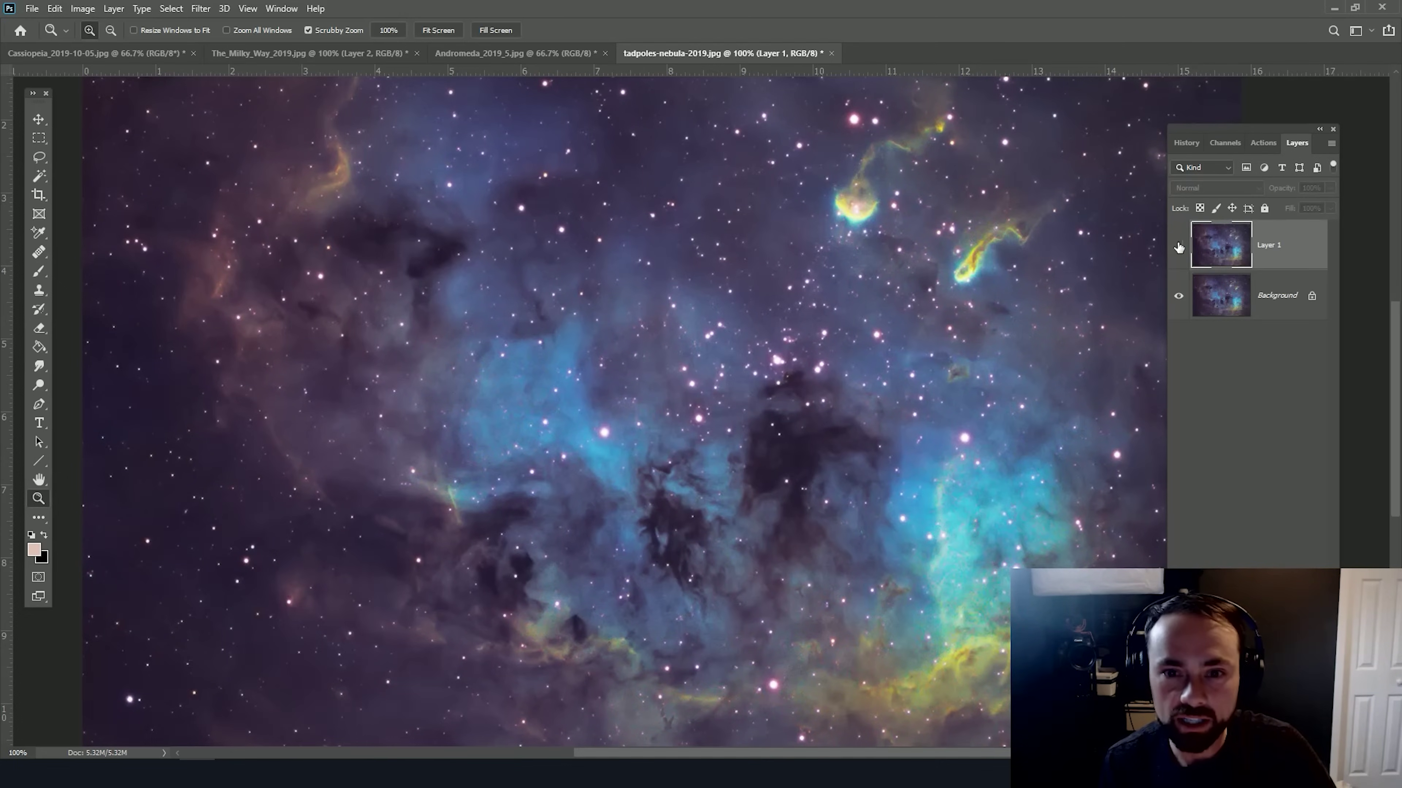
{"action": "left_click", "coordinate": [1178, 246]}
{"action": "left_click", "coordinate": [669, 465]}
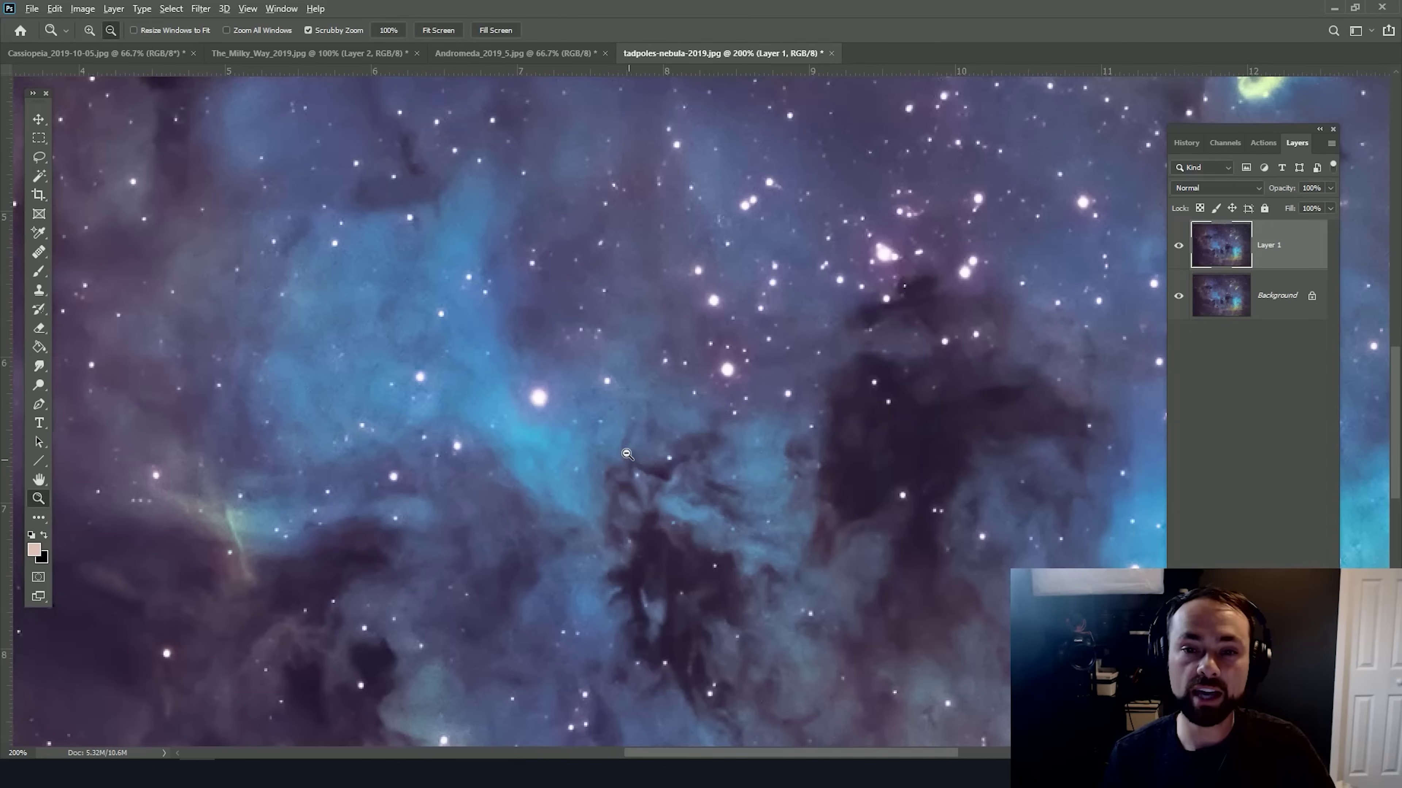
{"action": "left_click", "coordinate": [691, 441], "text": "alt"}
{"action": "left_click", "coordinate": [695, 434]}
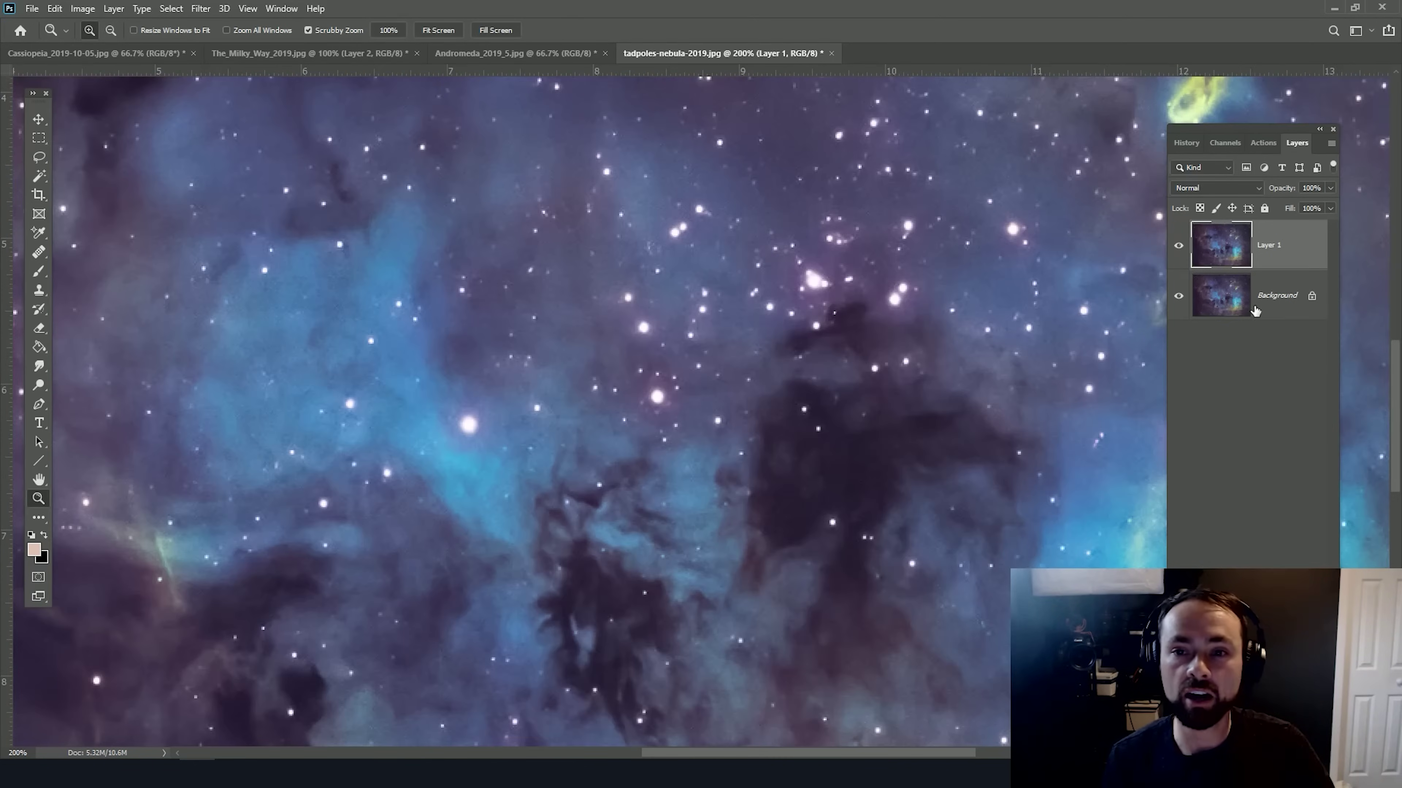
{"action": "left_click", "coordinate": [1179, 245]}
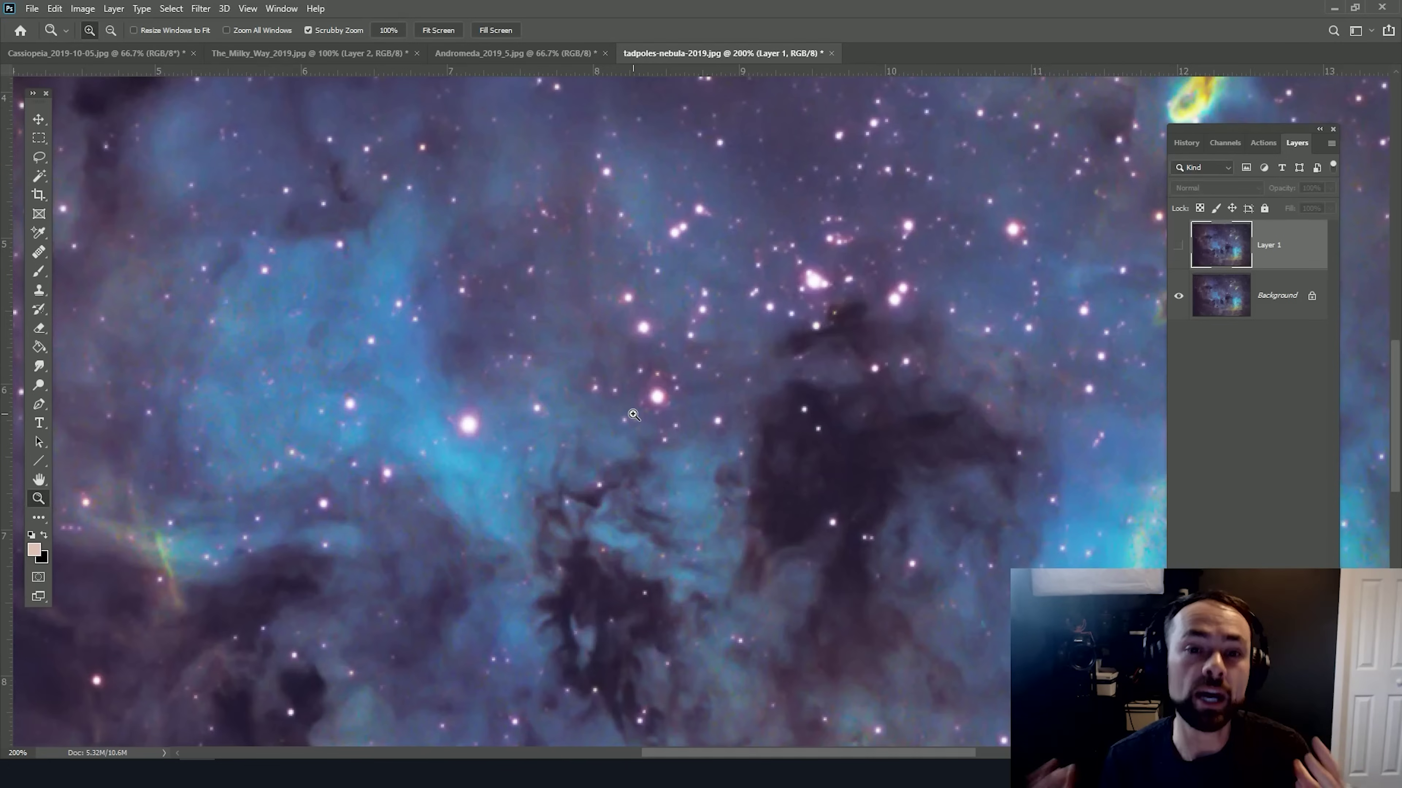
{"action": "left_click", "coordinate": [1178, 246]}
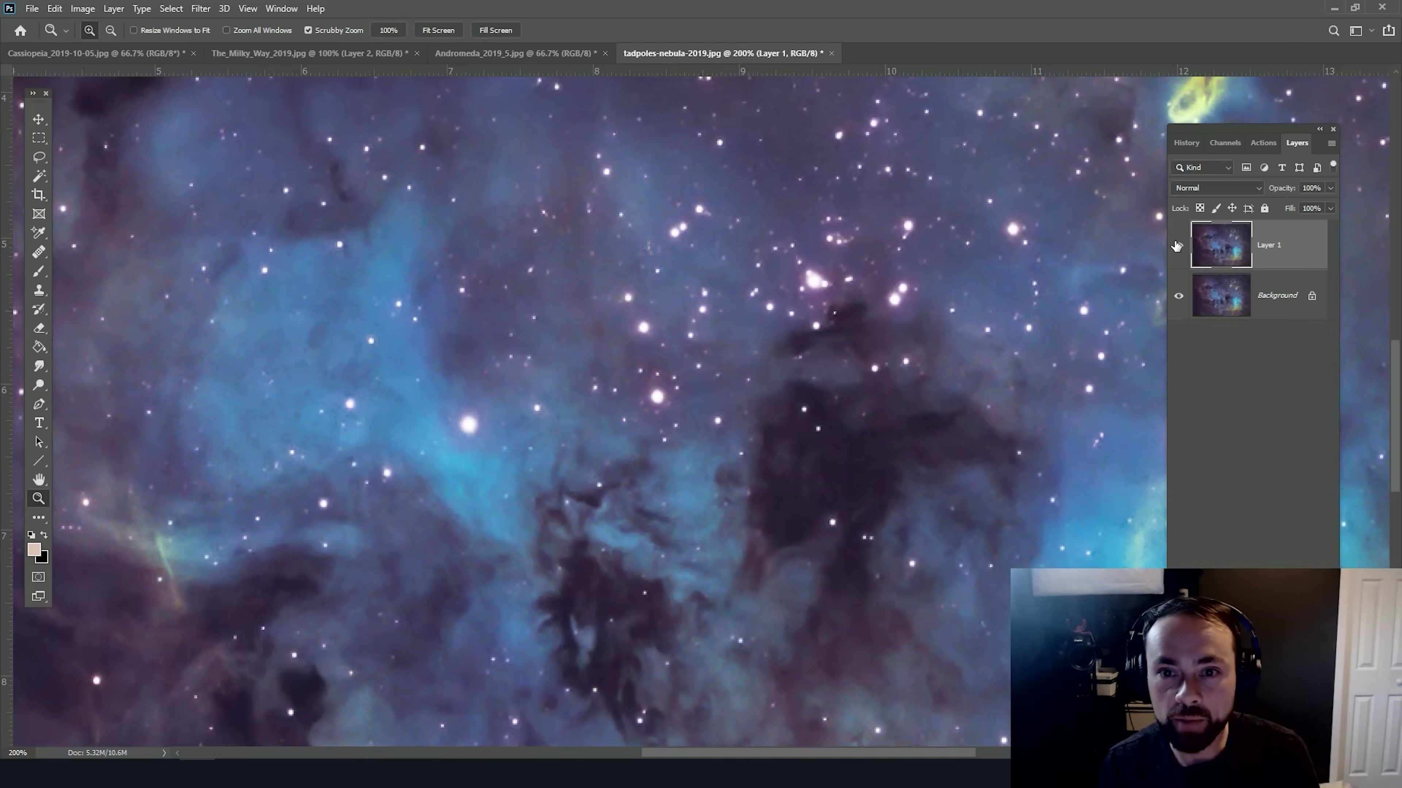
Compare the nebula with and without Layer 1 at 100% zoom, and check the two yellow tadpoles at 200%.
{"action": "left_click", "coordinate": [696, 363], "text": "alt"}
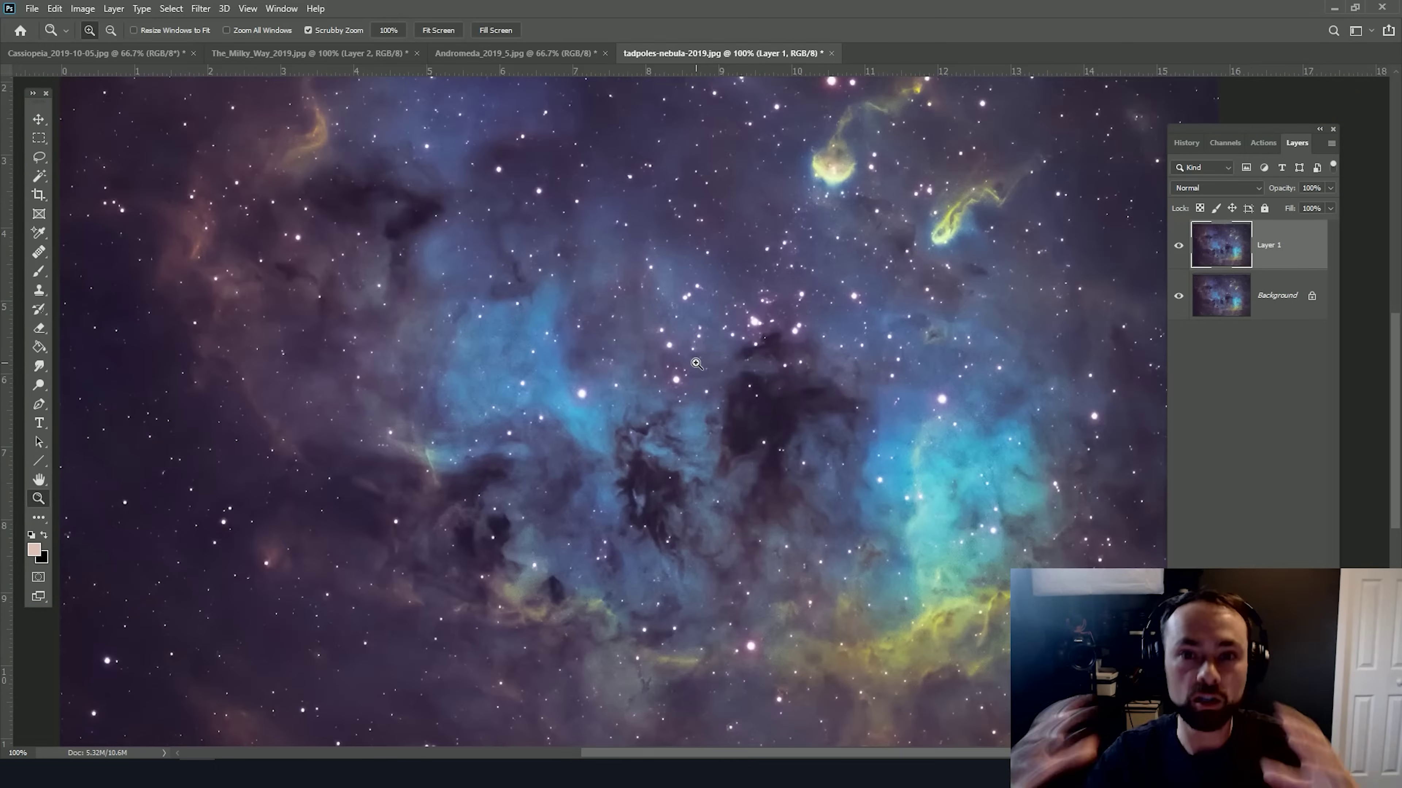
{"action": "left_click", "coordinate": [1180, 246]}
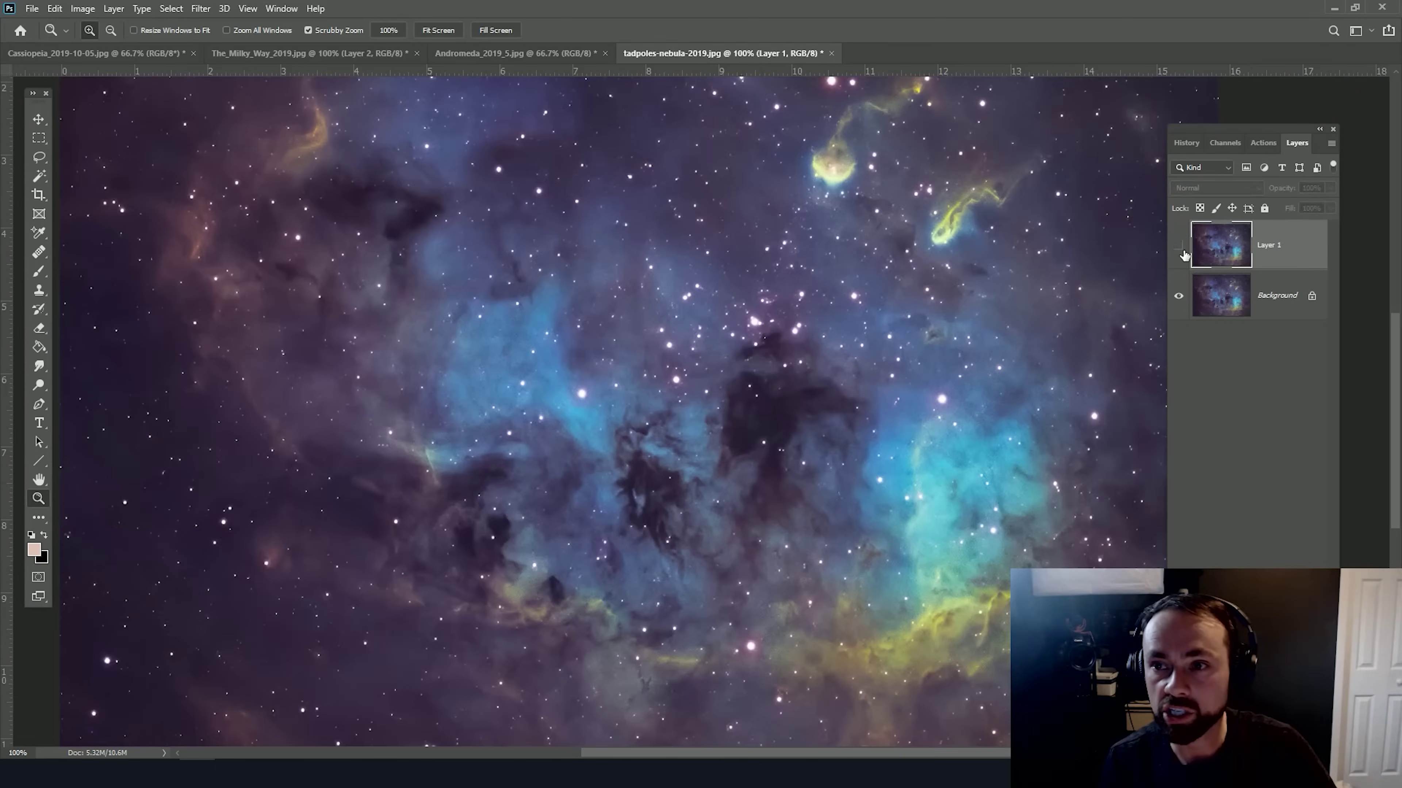
{"action": "left_click", "coordinate": [1179, 247]}
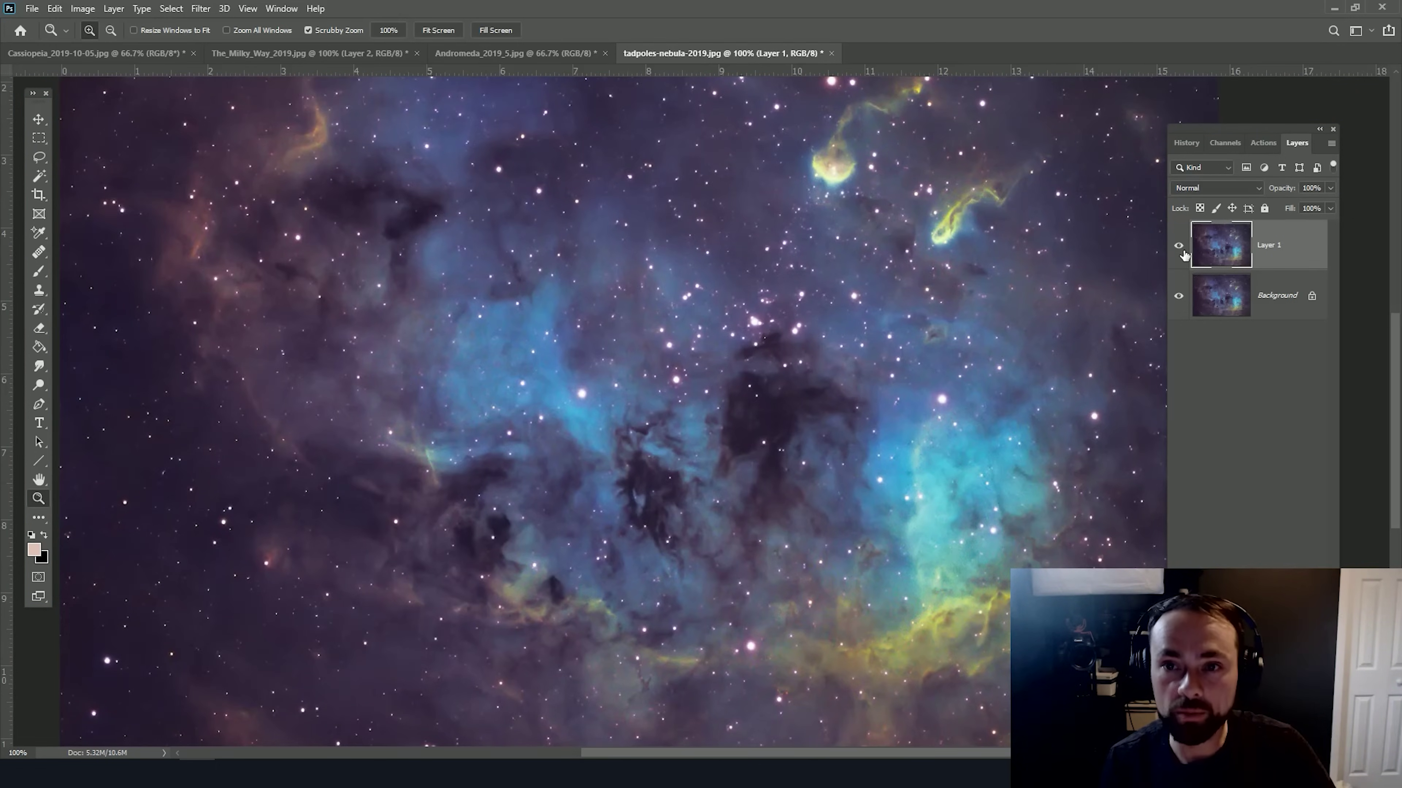
{"action": "left_click", "coordinate": [991, 188]}
{"action": "left_click", "coordinate": [1178, 246]}
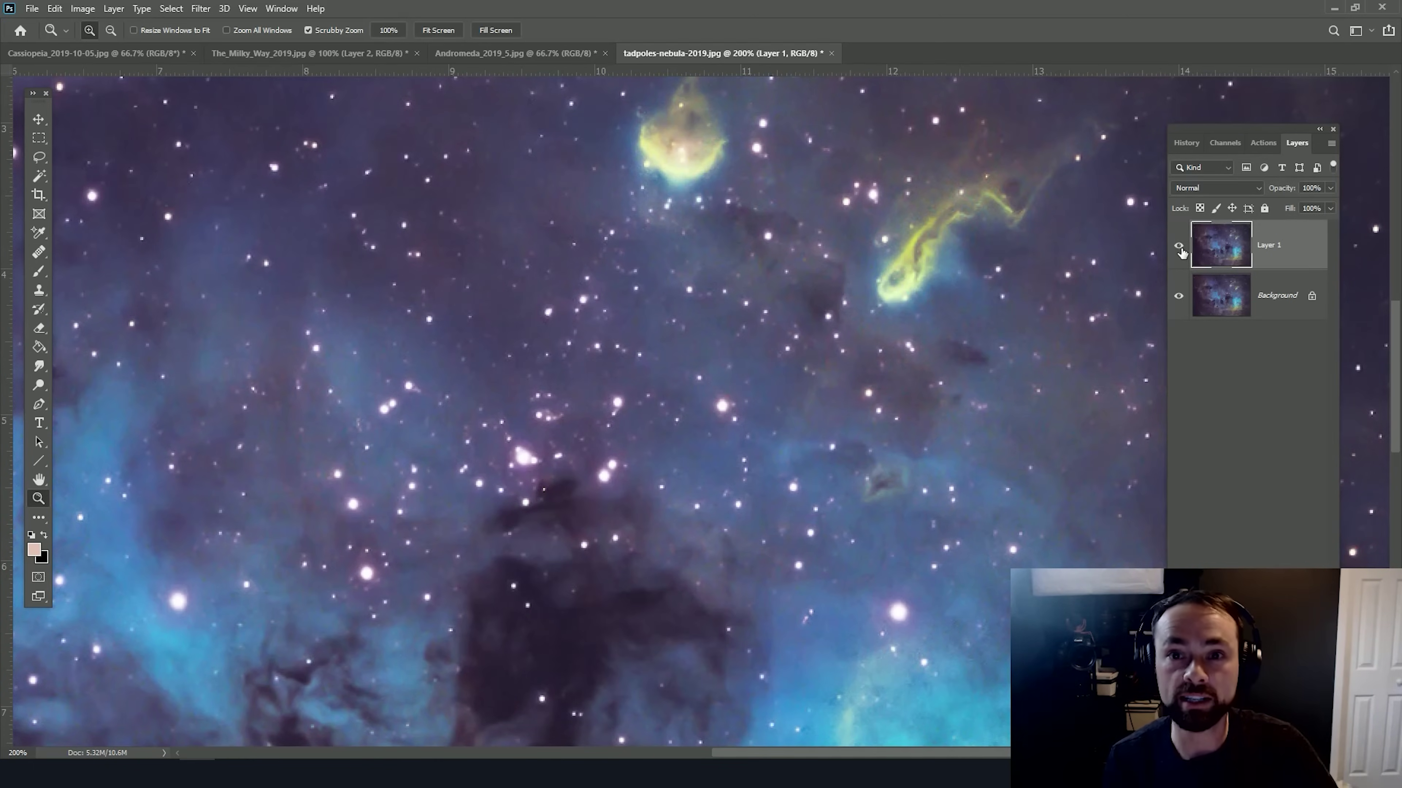
{"action": "left_click", "coordinate": [835, 477], "text": "alt"}
{"action": "left_click", "coordinate": [835, 478], "text": "alt"}
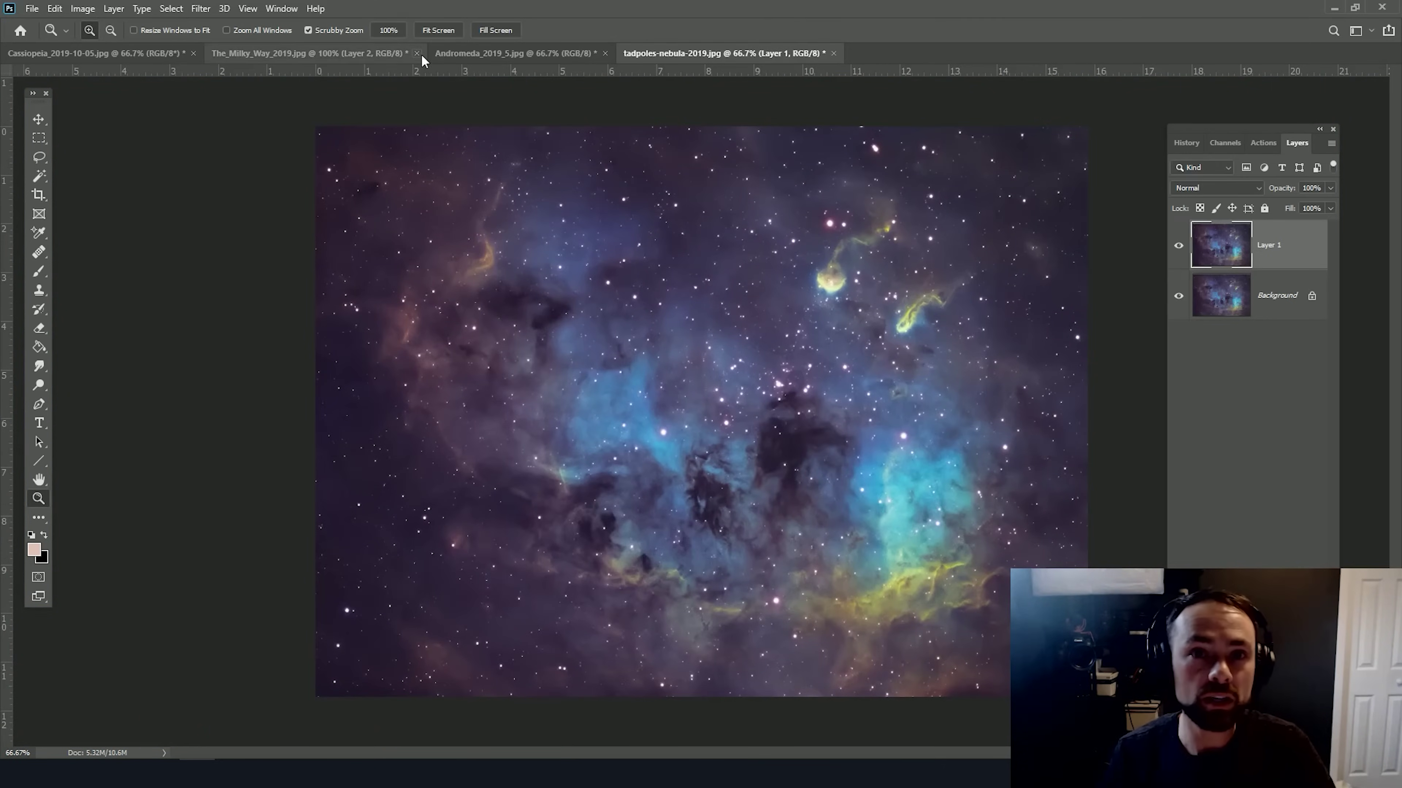
Switch to the Andromeda_2019_5.jpg image and view the galaxy at 33.3% zoom.
{"action": "left_click", "coordinate": [472, 53]}
{"action": "left_click", "coordinate": [826, 402], "text": "alt"}
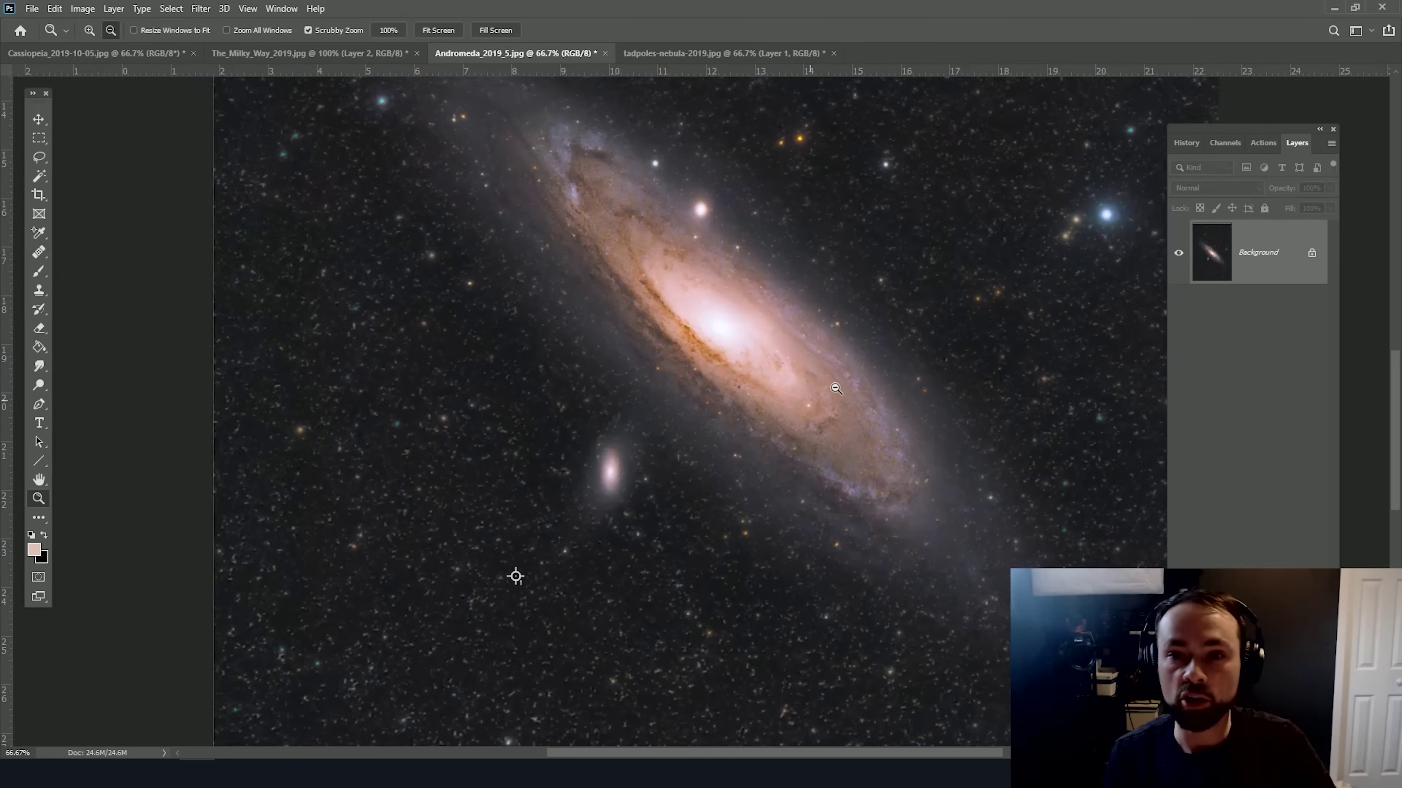
{"action": "left_click", "coordinate": [844, 375], "text": "alt"}
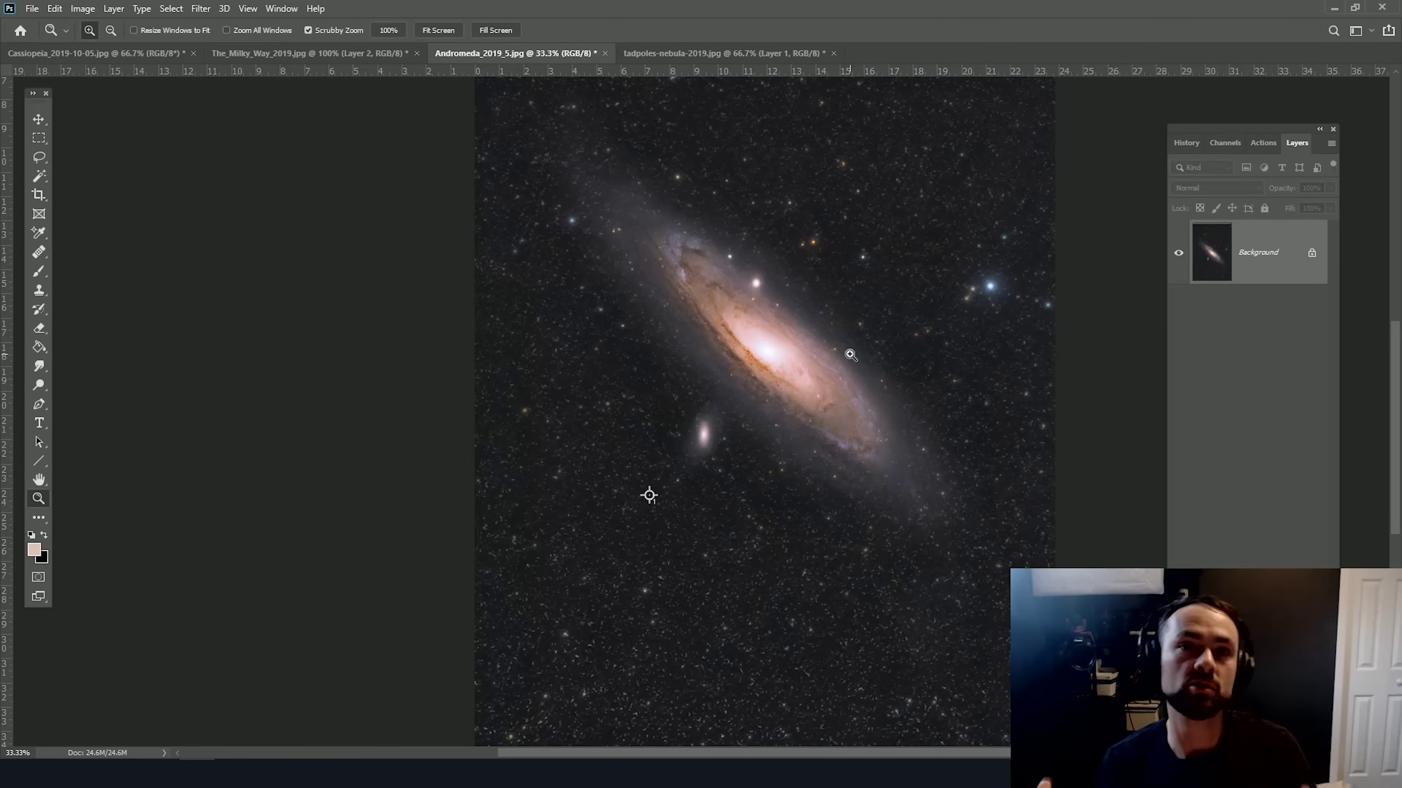